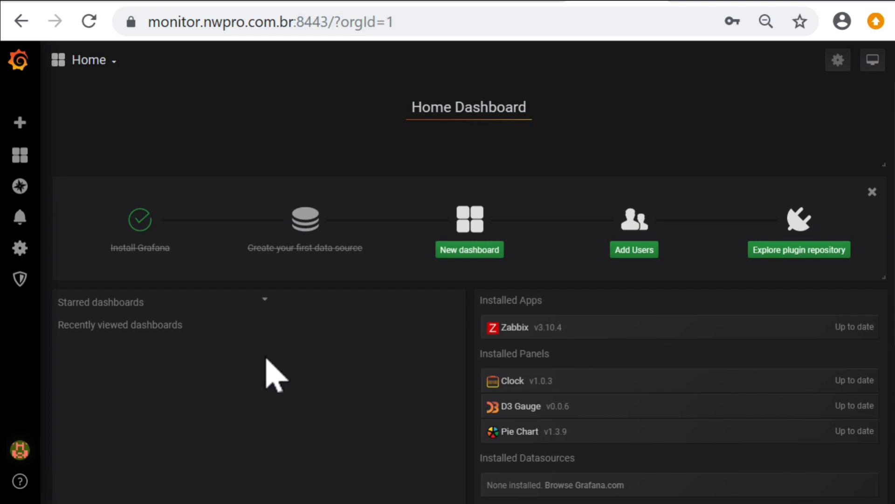
# Step: Create a new dashboard folder named pfSense in the dashboard management page
pyautogui.moveTo(26, 175)
pyautogui.click(77, 181)
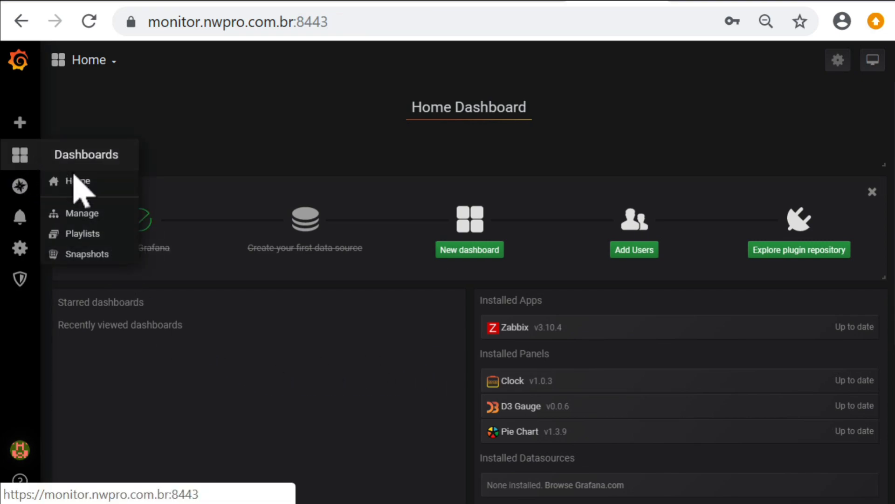
pyautogui.click(83, 213)
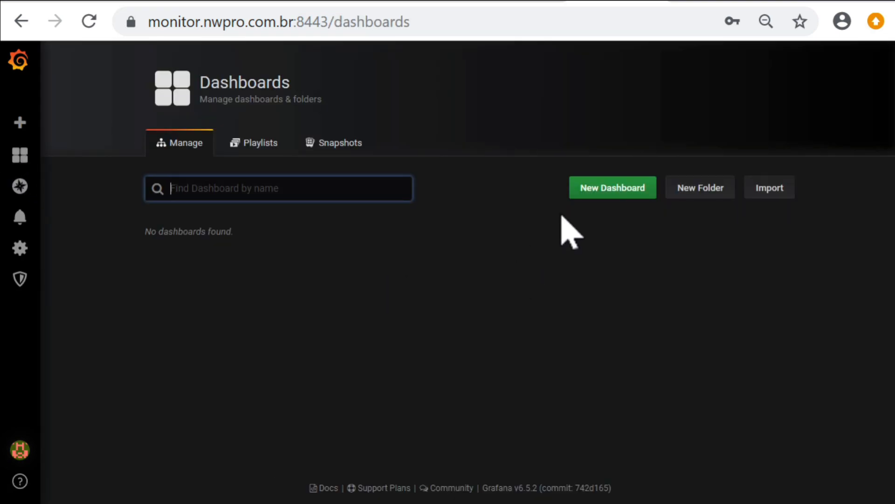
pyautogui.click(690, 192)
pyautogui.write('p')
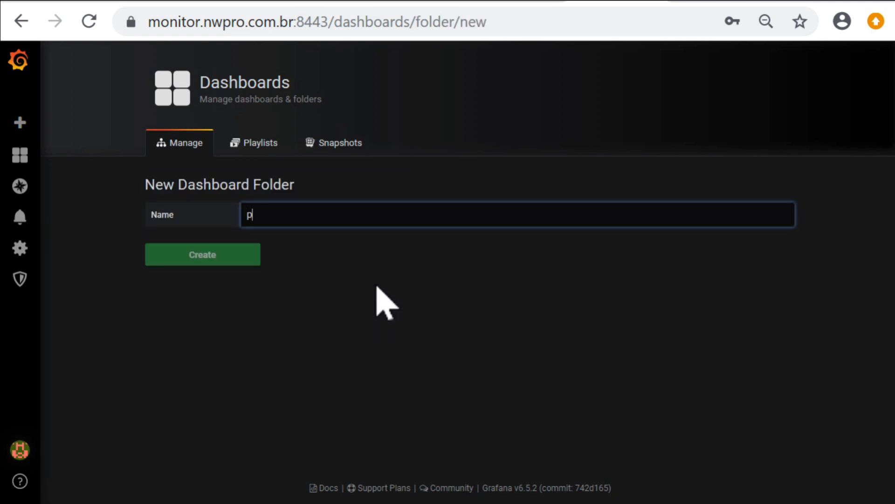
pyautogui.write('fSense')
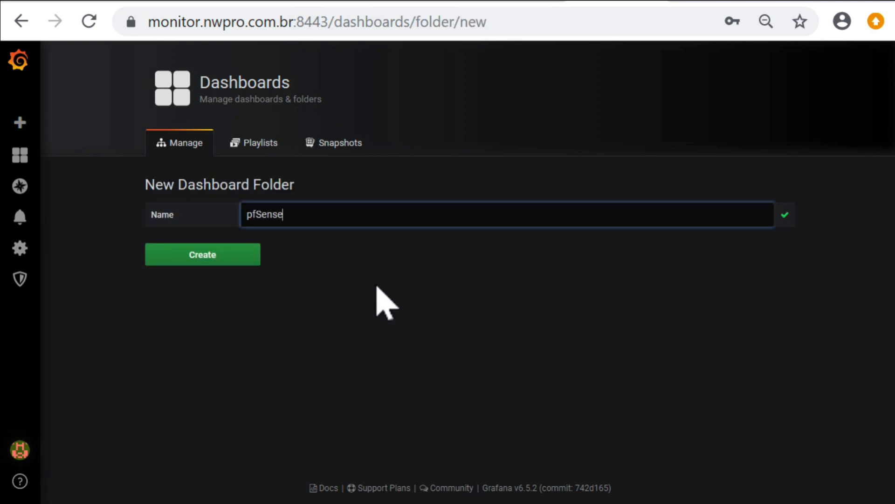
pyautogui.click(205, 258)
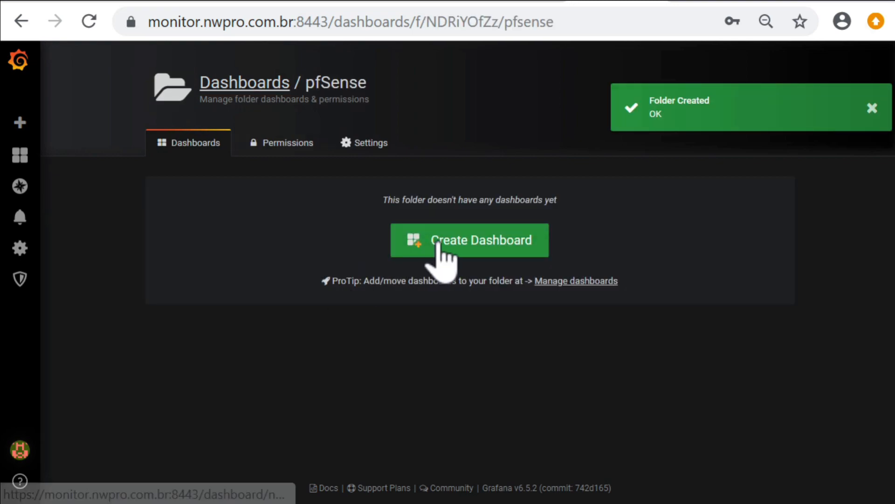
# Step: Create a dashboard in the pfSense folder, name it pfSense.empresa.corp and save it
pyautogui.click(433, 243)
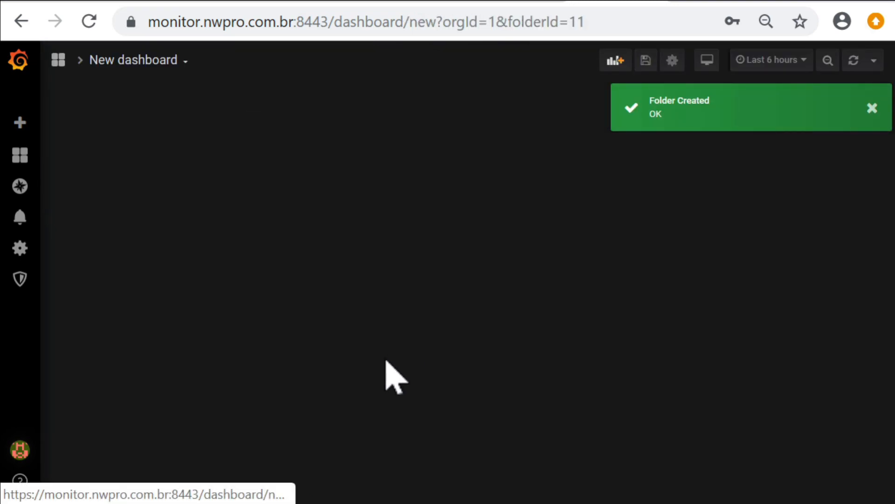
pyautogui.click(672, 60)
pyautogui.tripleClick(353, 157)
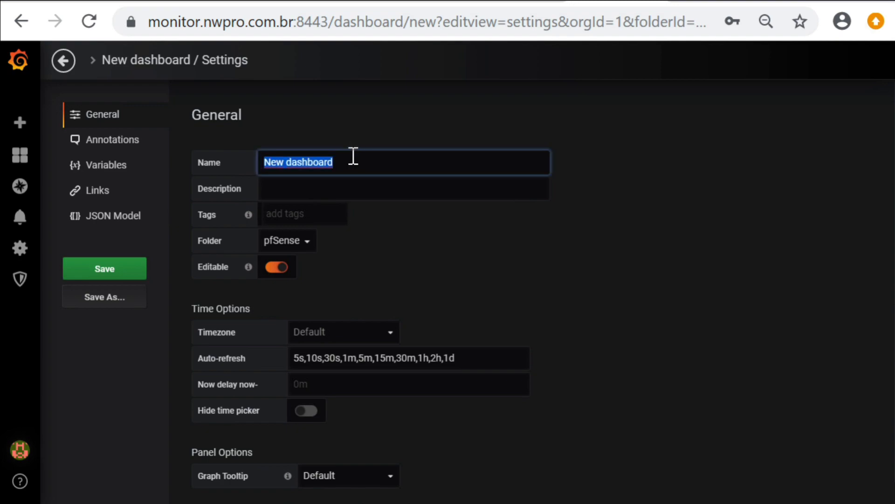
pyautogui.write('pfSense.empresa.corp')
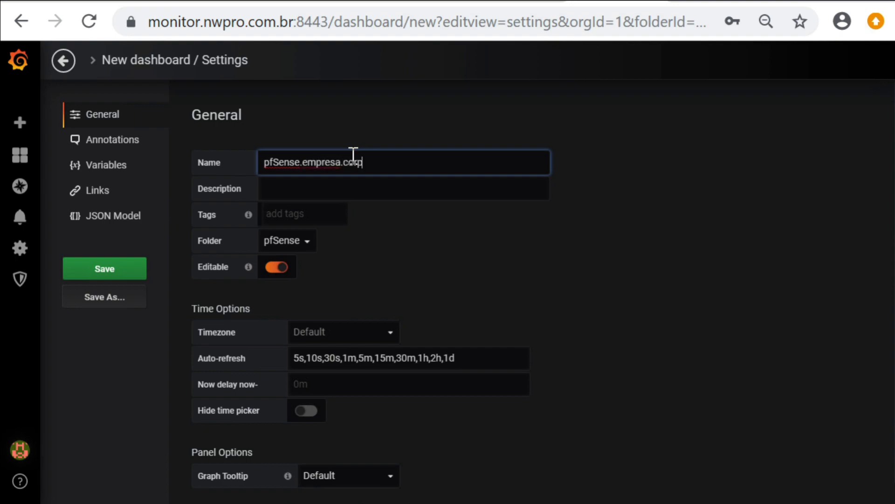
pyautogui.click(146, 269)
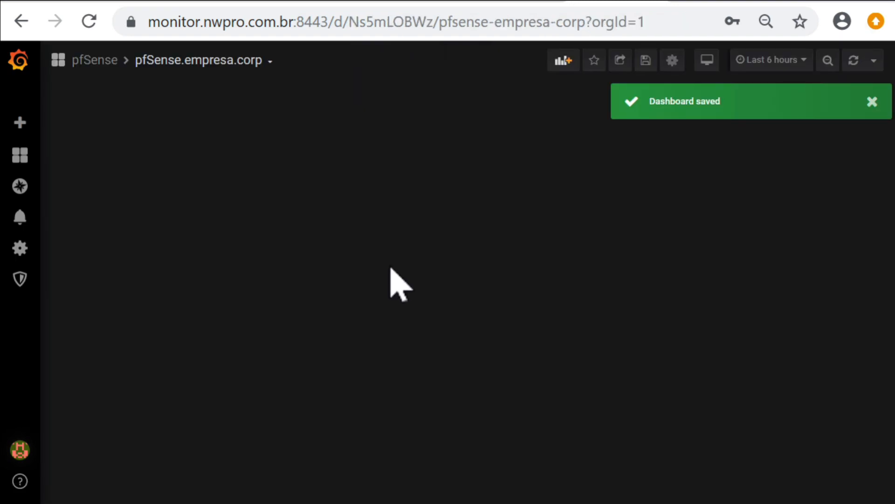
# Step: Dismiss the save notification and set the dashboard's auto-refresh interval to 30s
pyautogui.click(871, 102)
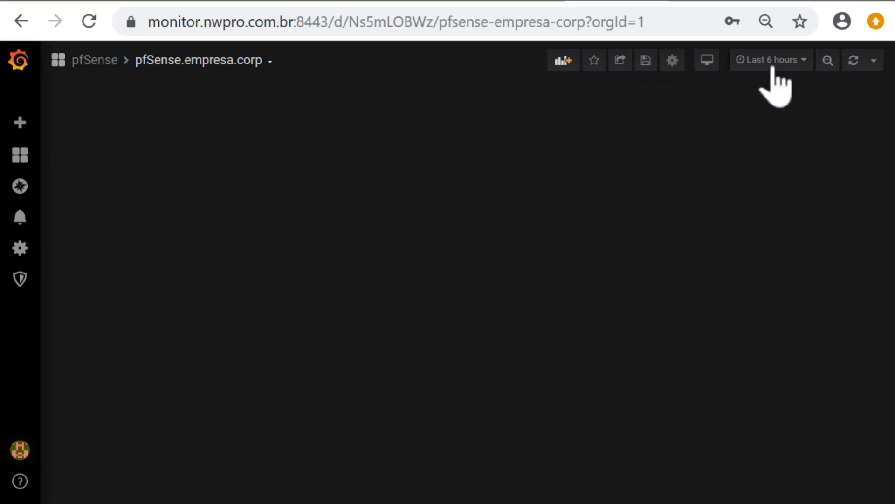
pyautogui.click(874, 60)
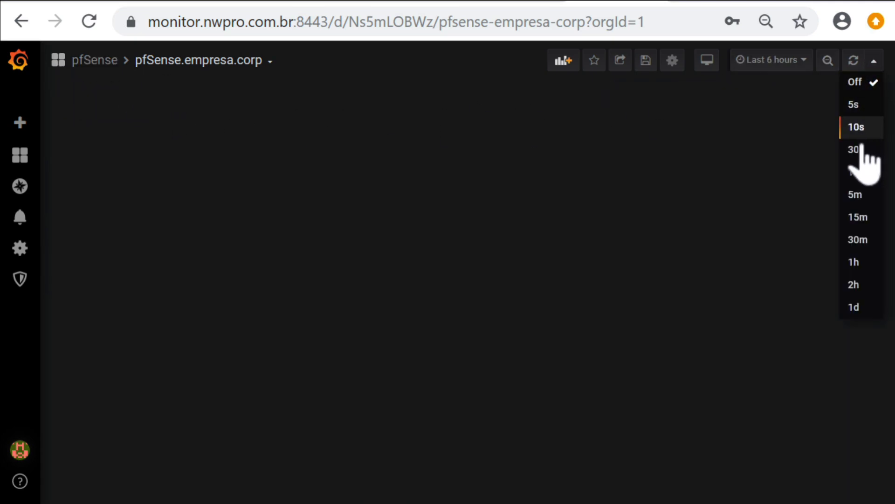
pyautogui.click(843, 157)
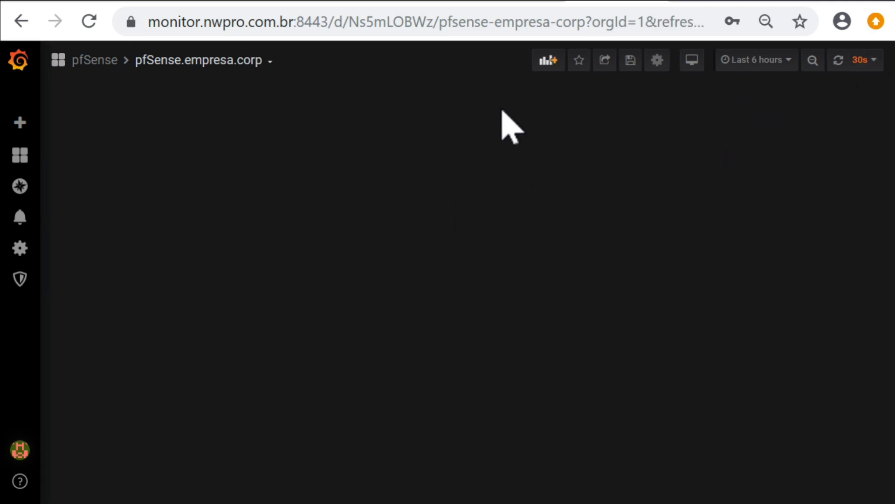
# Step: Add a new panel with a query that uses the Zabbix_4_4 data source
pyautogui.click(548, 60)
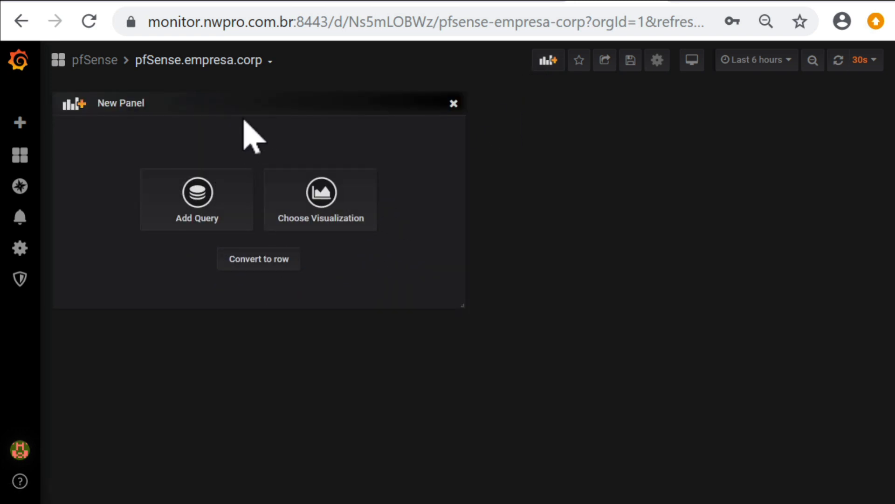
pyautogui.click(209, 214)
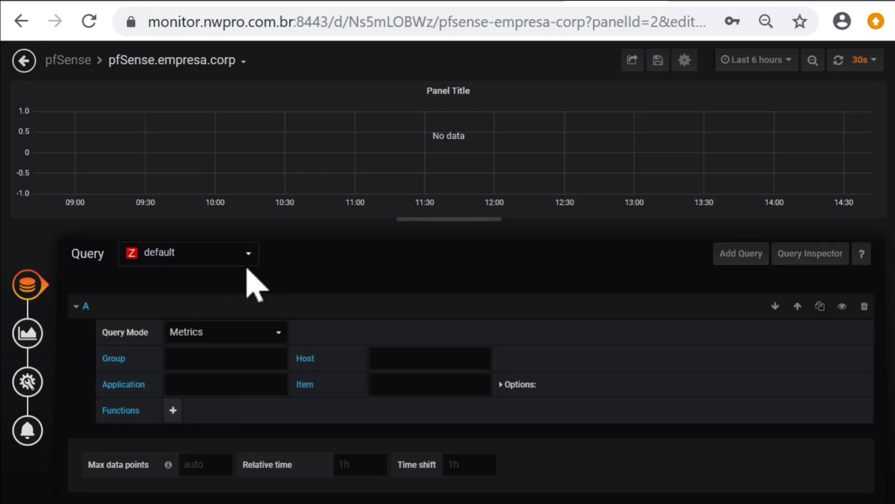
pyautogui.click(250, 261)
pyautogui.click(201, 277)
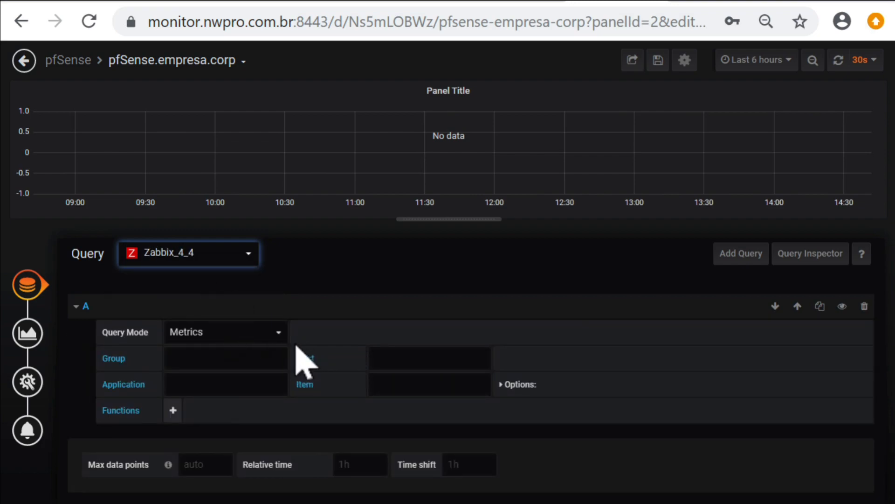
# Step: Set query A to Text mode formatted as Table, with the group Templates/Network devices
pyautogui.click(270, 338)
pyautogui.click(278, 332)
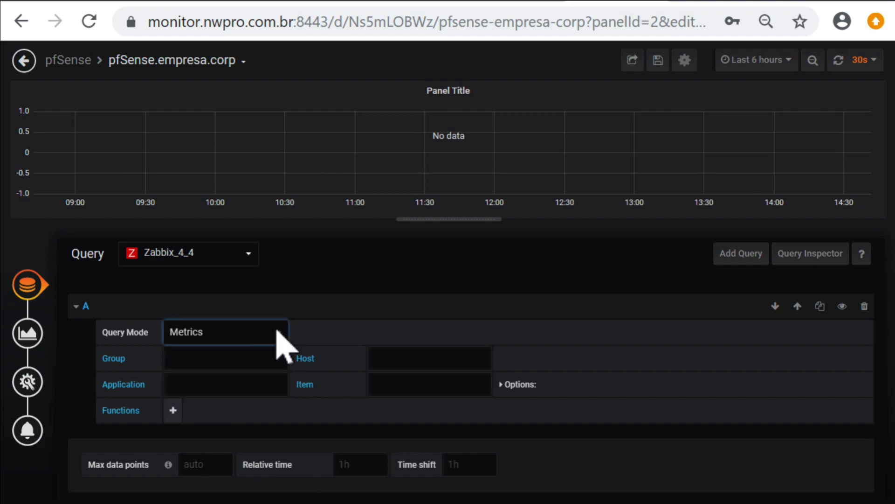
pyautogui.click(277, 332)
pyautogui.click(234, 363)
pyautogui.click(211, 360)
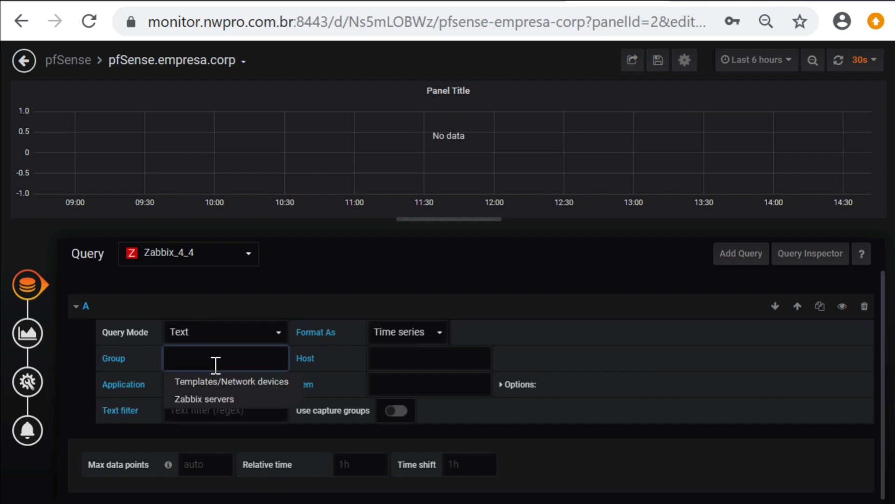
pyautogui.moveTo(224, 382); pyautogui.dragTo(226, 386)
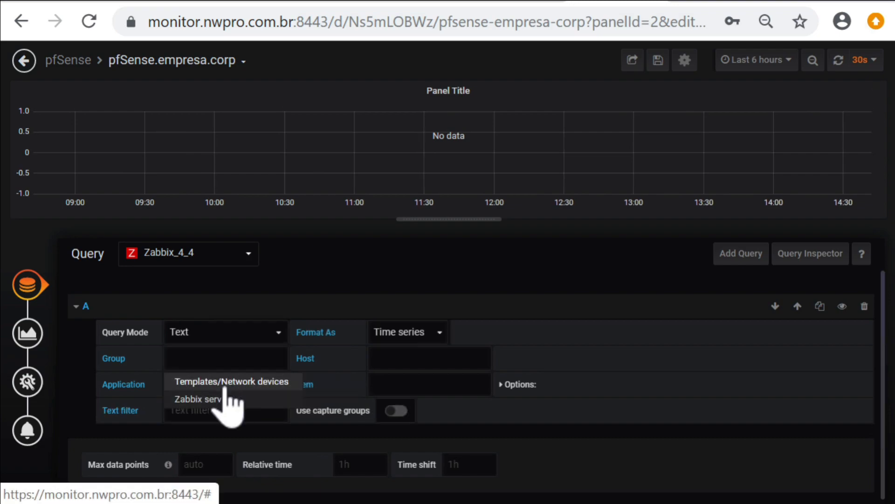
pyautogui.click(226, 387)
pyautogui.click(411, 332)
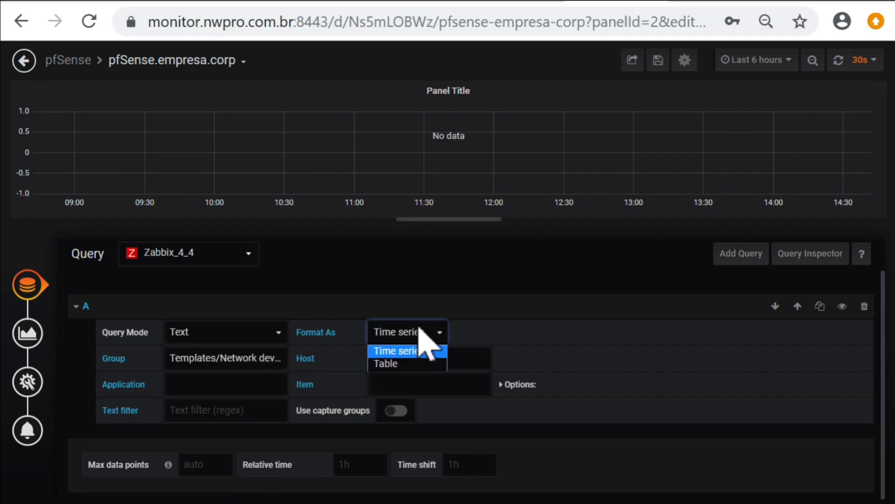
pyautogui.click(408, 364)
# Step: Set the query's host to pfSense - Empresa, its application to OS and its item to Host name
pyautogui.click(414, 358)
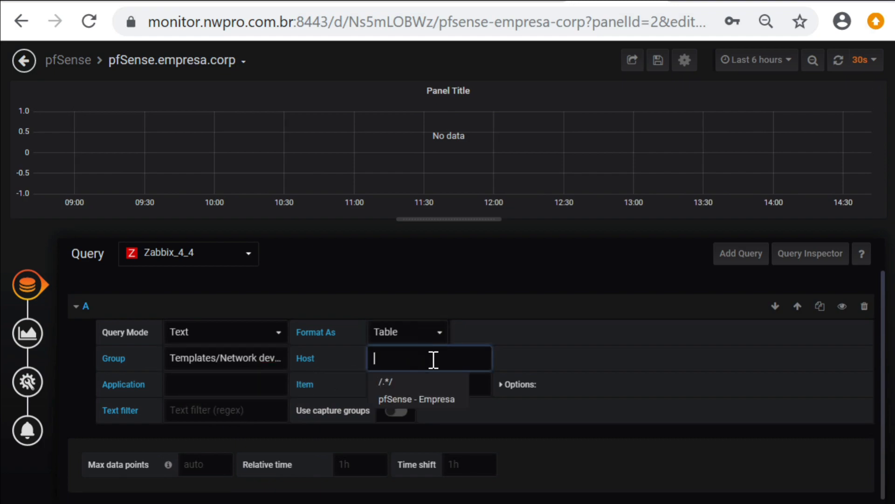
pyautogui.click(420, 400)
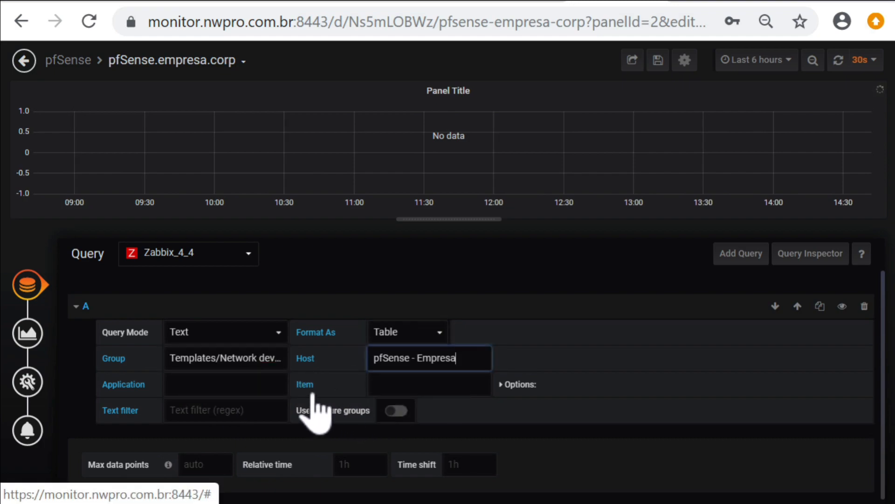
pyautogui.click(244, 382)
pyautogui.scroll(-1, 245, 444)
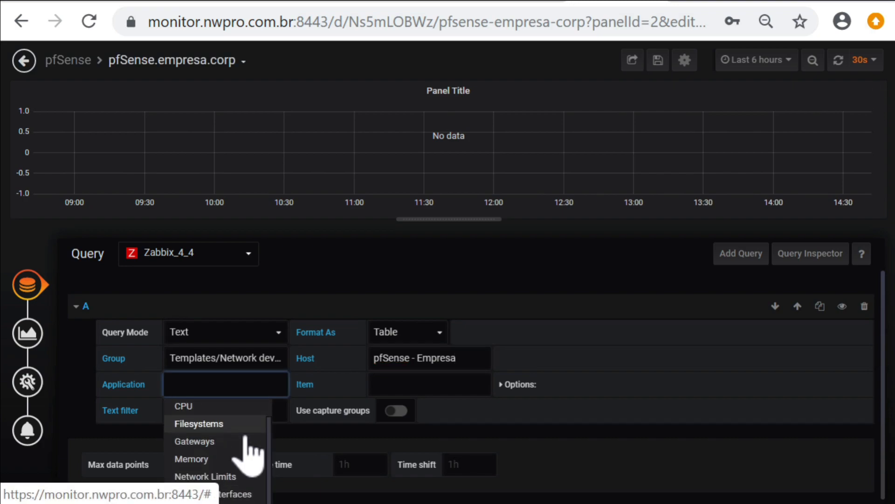
pyautogui.scroll(-2, 240, 434)
pyautogui.click(214, 408)
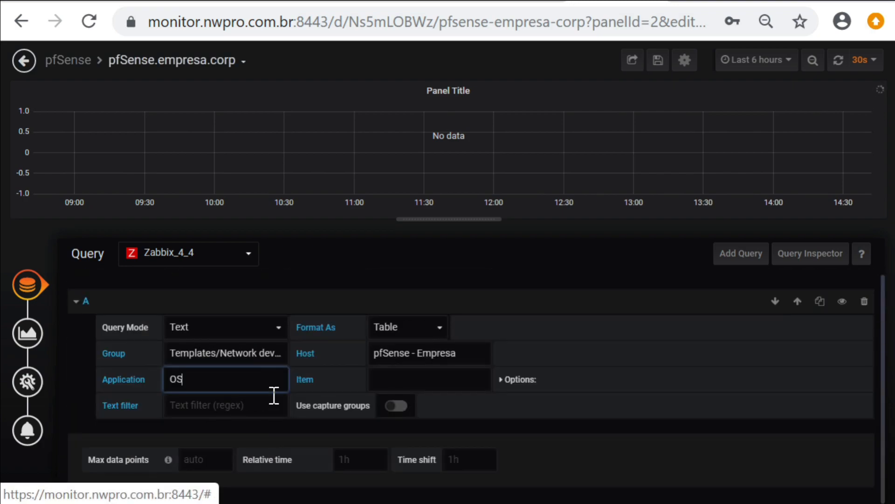
pyautogui.click(406, 377)
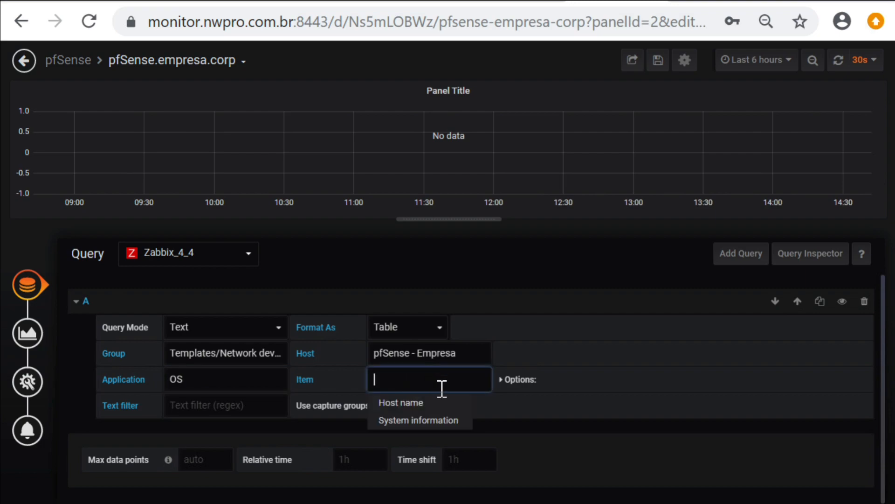
pyautogui.click(421, 404)
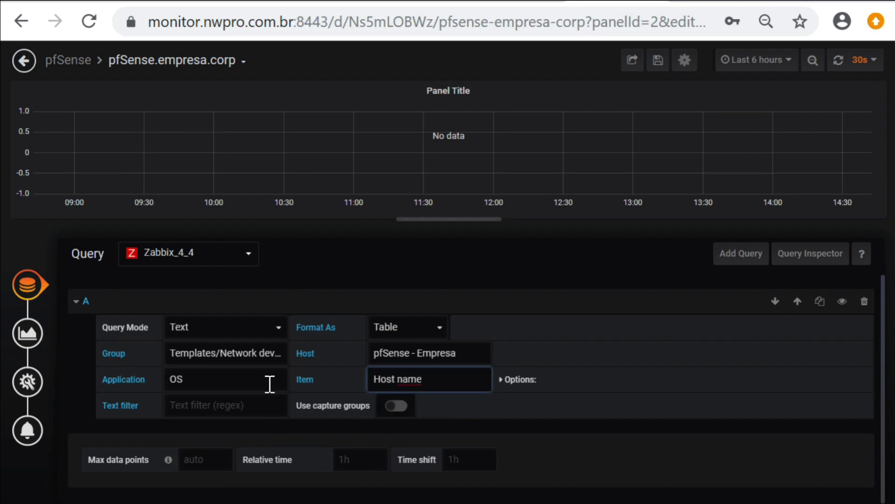
# Step: Change the panel's visualization to Singlestat
pyautogui.click(29, 337)
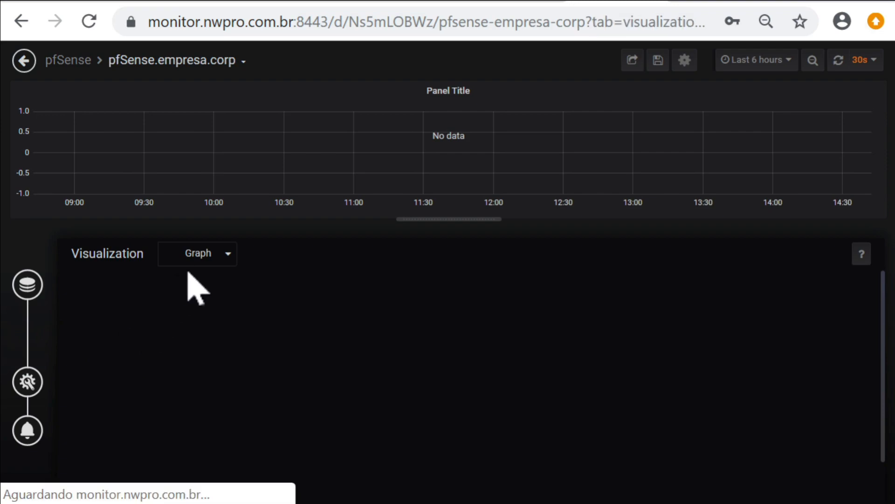
pyautogui.click(226, 253)
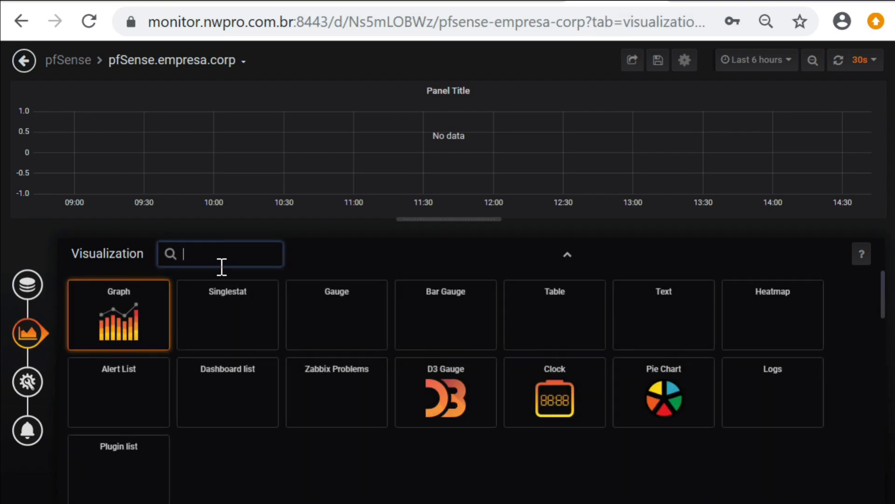
pyautogui.click(220, 322)
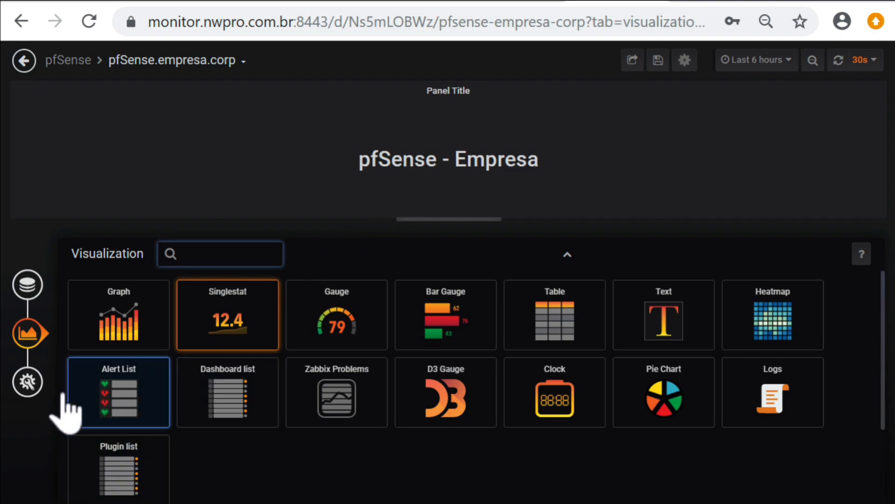
# Step: Title the panel Host and make its background transparent
pyautogui.click(27, 382)
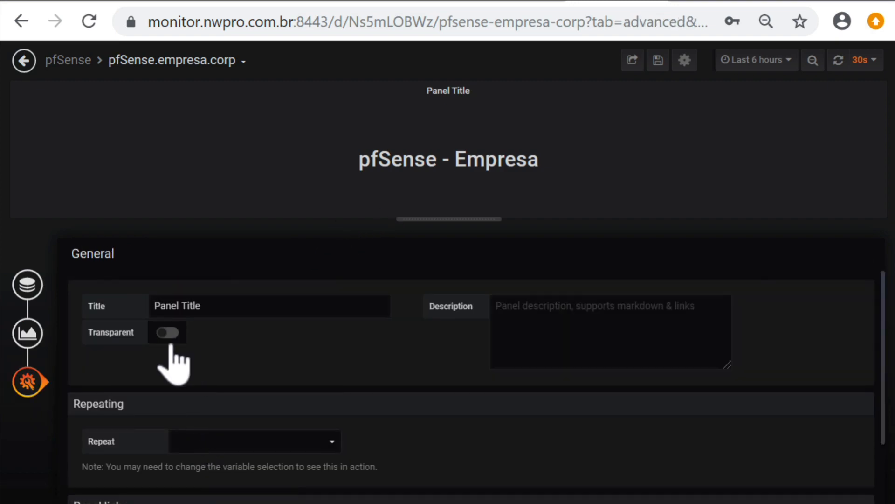
pyautogui.doubleClick(212, 304)
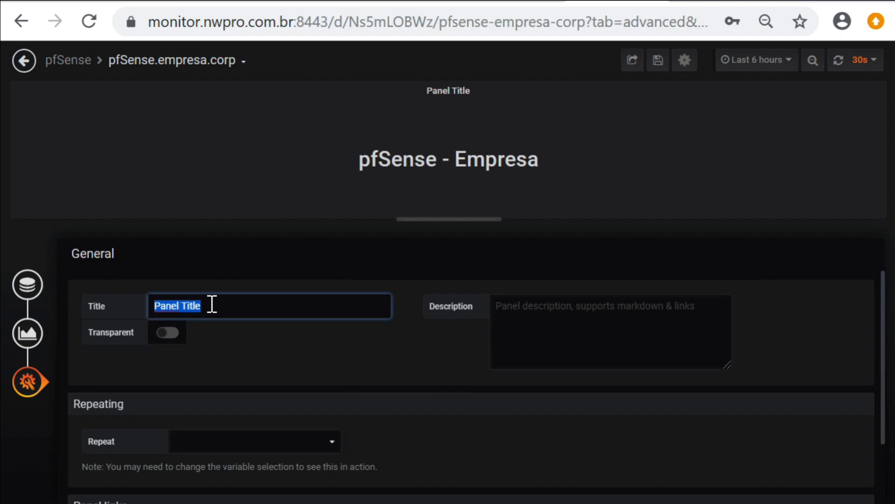
pyautogui.write('Host')
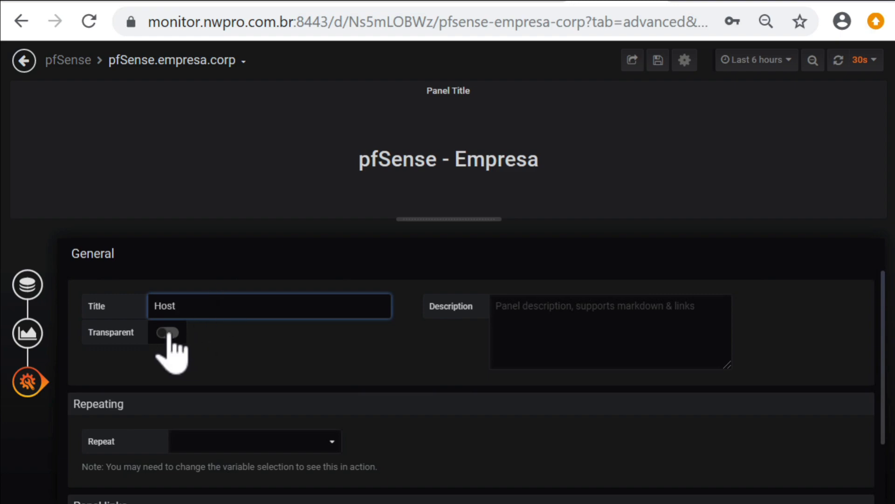
pyautogui.click(168, 333)
# Step: Return to the dashboard and resize the Host panel to the full dashboard width and a short banner height
pyautogui.click(23, 61)
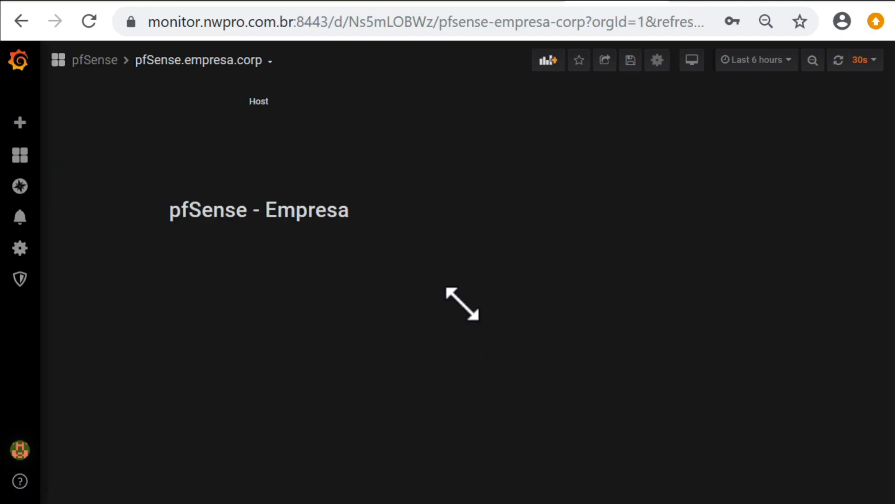
pyautogui.moveTo(644, 317); pyautogui.dragTo(866, 148)
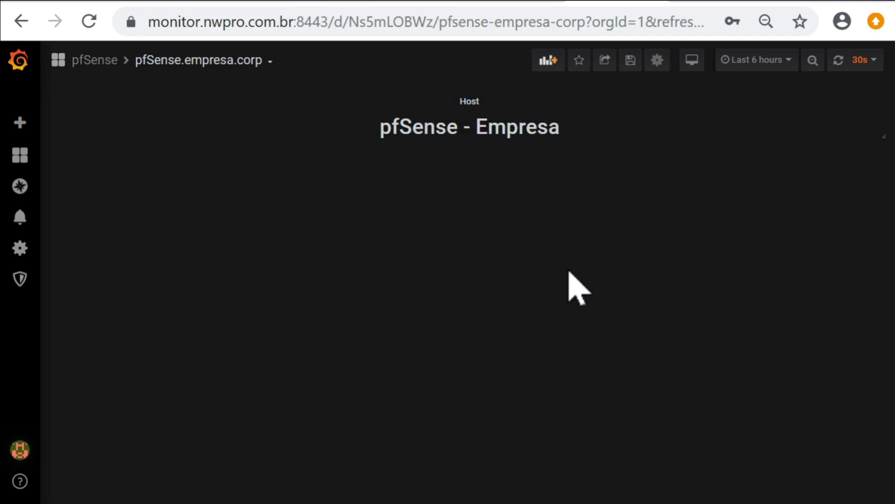
# Step: Add a new panel below the Host panel and give it a Metrics query on the Zabbix_4_4 data source
pyautogui.click(547, 62)
pyautogui.moveTo(244, 106); pyautogui.dragTo(247, 238)
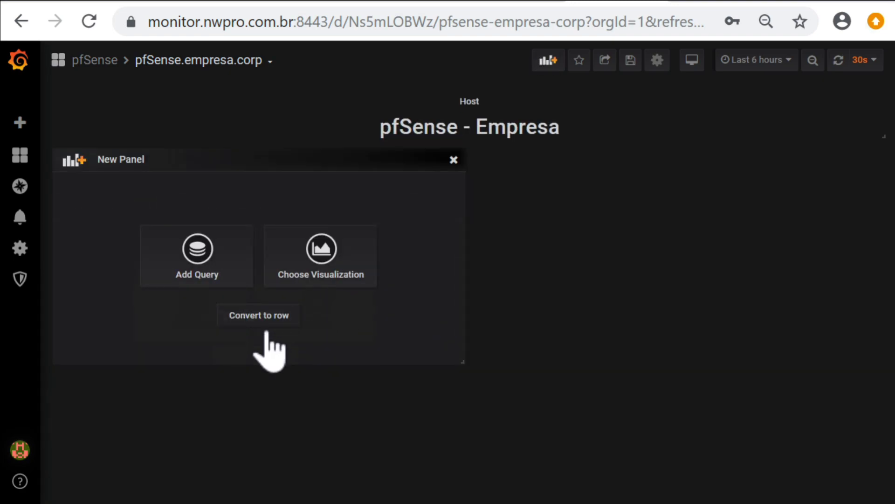
pyautogui.click(195, 275)
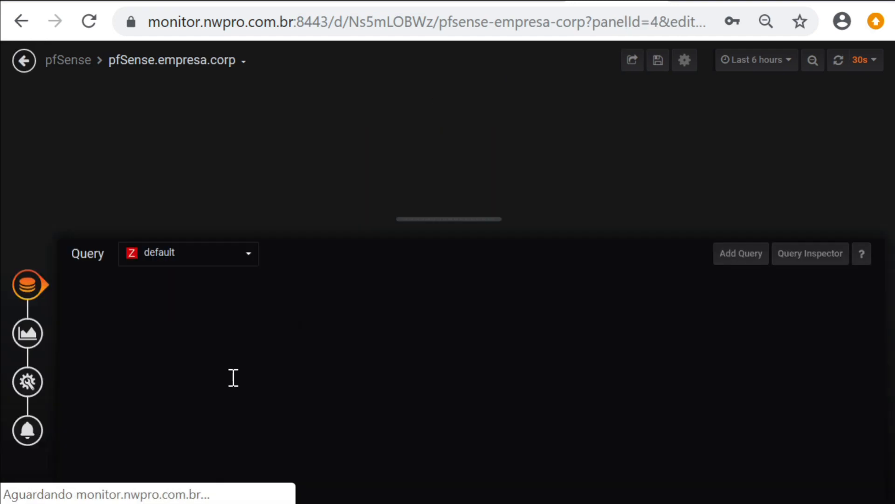
pyautogui.click(278, 333)
pyautogui.click(279, 335)
pyautogui.click(249, 254)
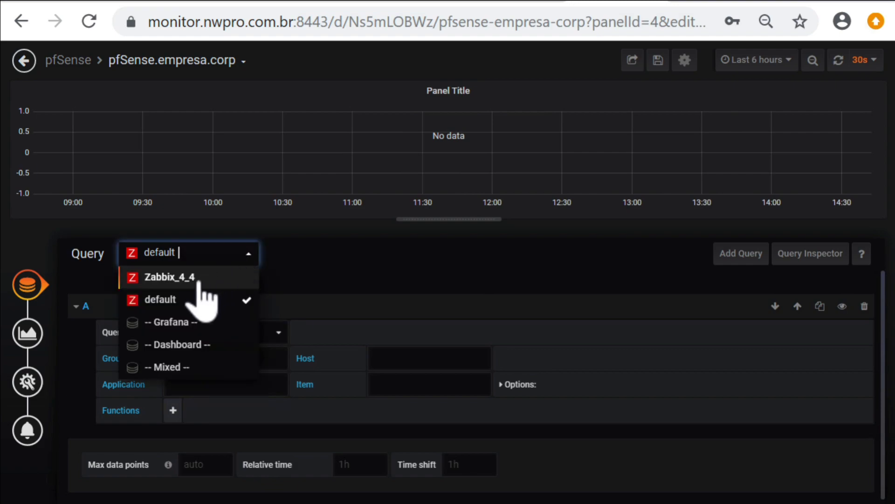
pyautogui.click(199, 280)
pyautogui.click(268, 332)
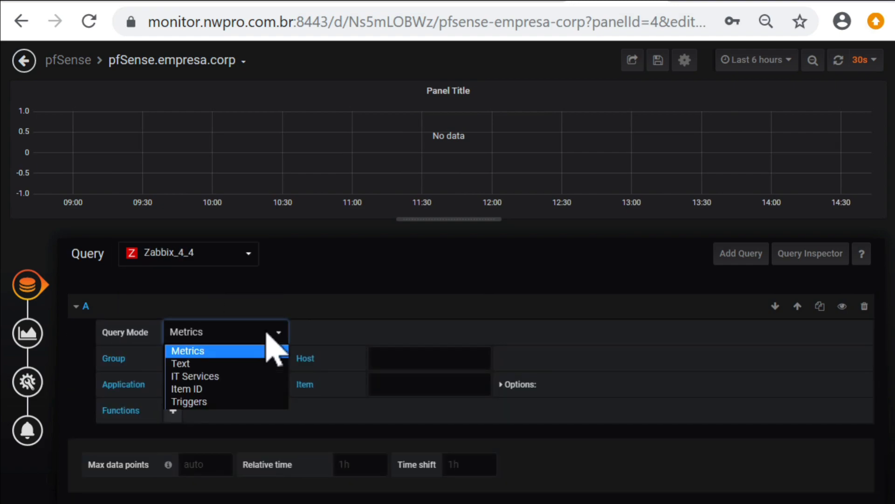
pyautogui.click(230, 353)
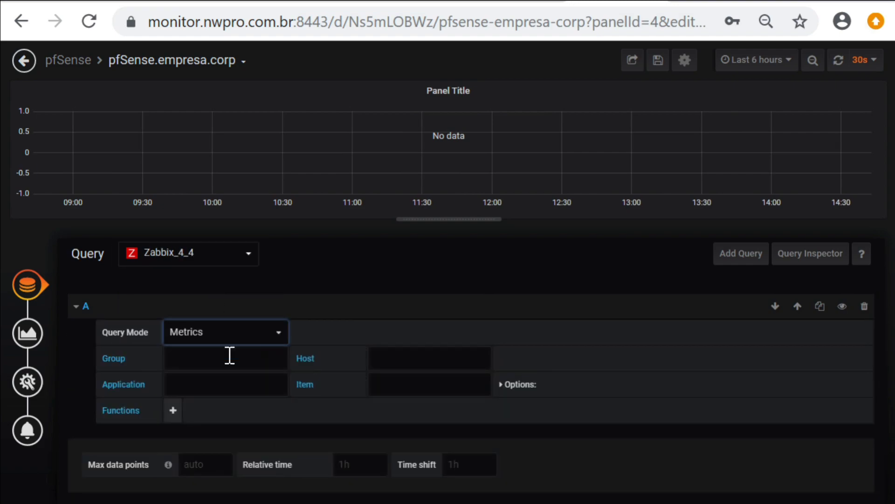
# Step: Set the query's group to Templates/Network devices and its host to pfSense - Empresa
pyautogui.click(259, 364)
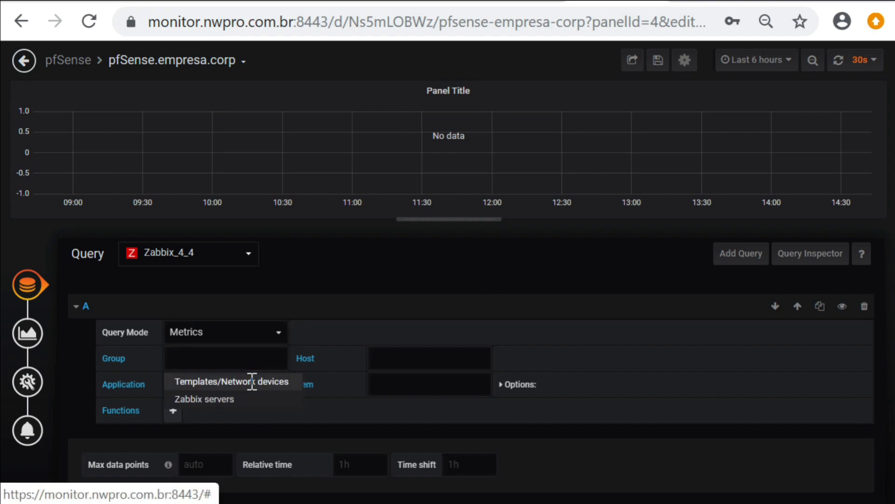
pyautogui.click(251, 381)
pyautogui.click(417, 361)
pyautogui.click(411, 397)
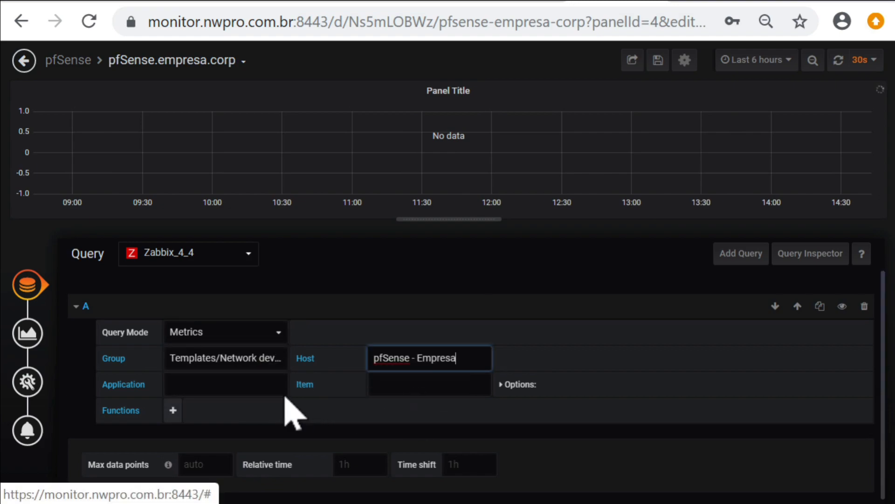
# Step: Set the query's application to OS and its item to System uptime
pyautogui.click(257, 392)
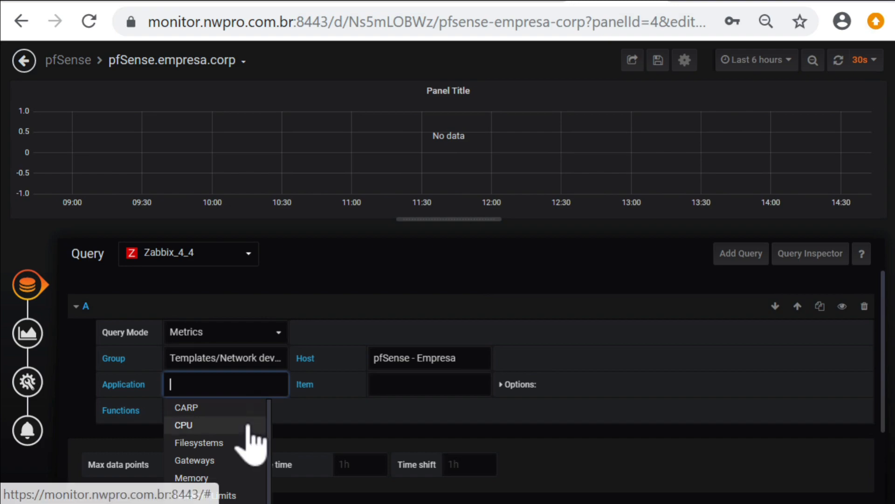
pyautogui.scroll(-1, 260, 424)
pyautogui.scroll(-2, 274, 381)
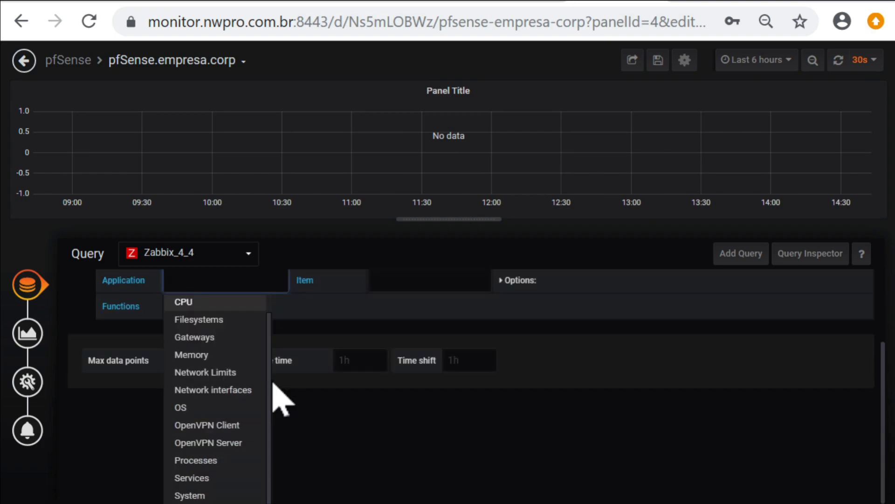
pyautogui.click(231, 408)
pyautogui.click(410, 377)
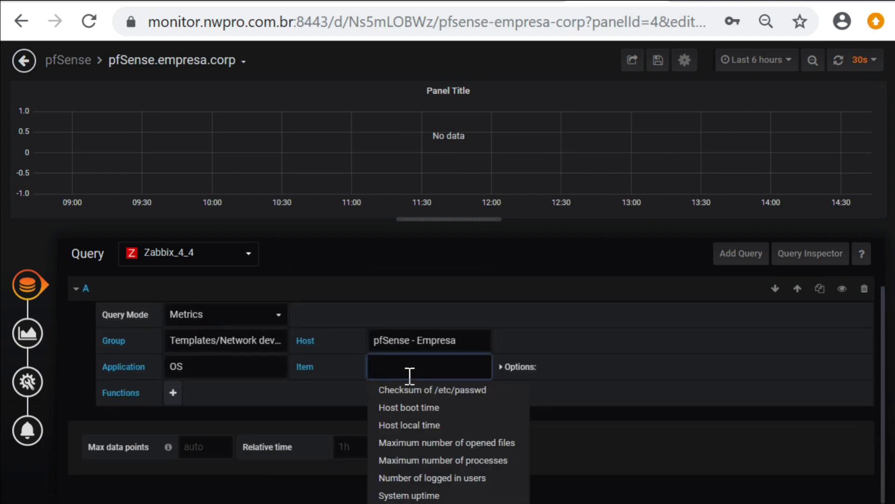
pyautogui.click(413, 494)
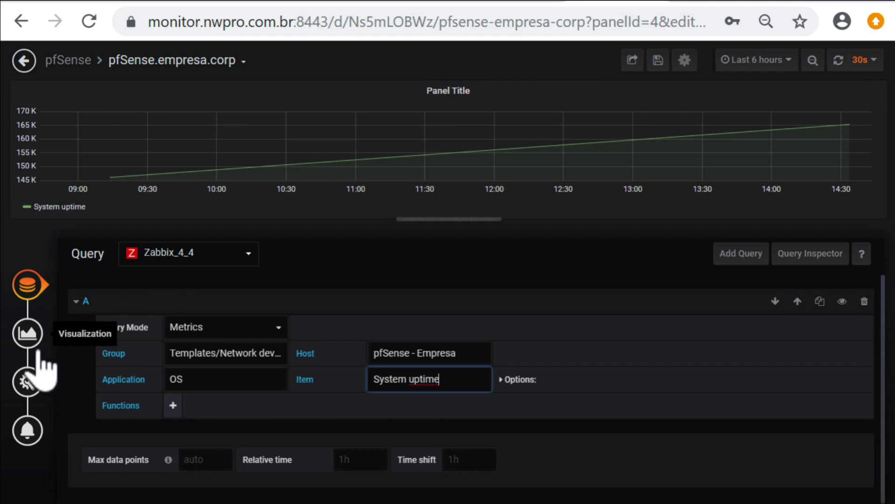
# Step: Switch the system uptime panel's visualization from a graph to Singlestat and open its value options
pyautogui.click(29, 332)
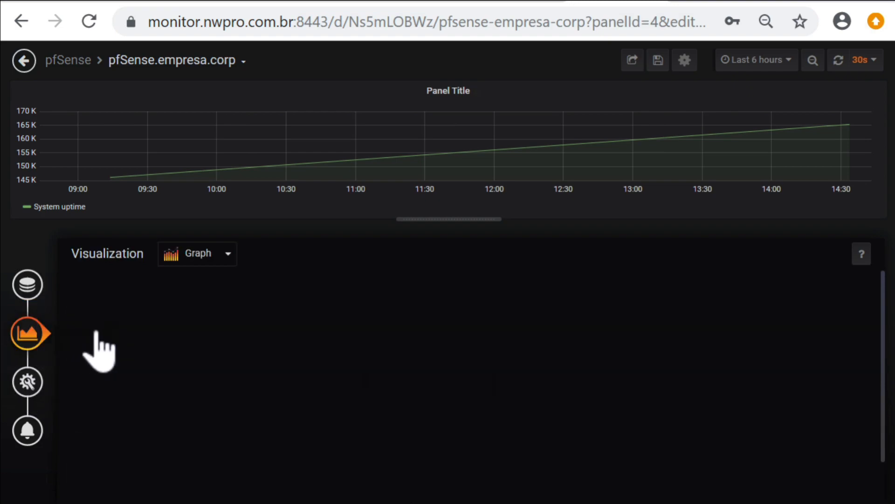
pyautogui.click(217, 255)
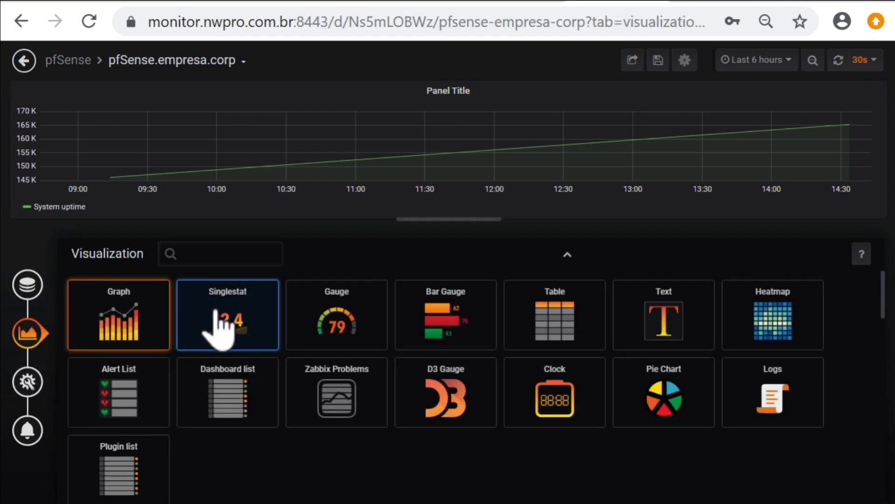
pyautogui.click(220, 320)
pyautogui.click(252, 490)
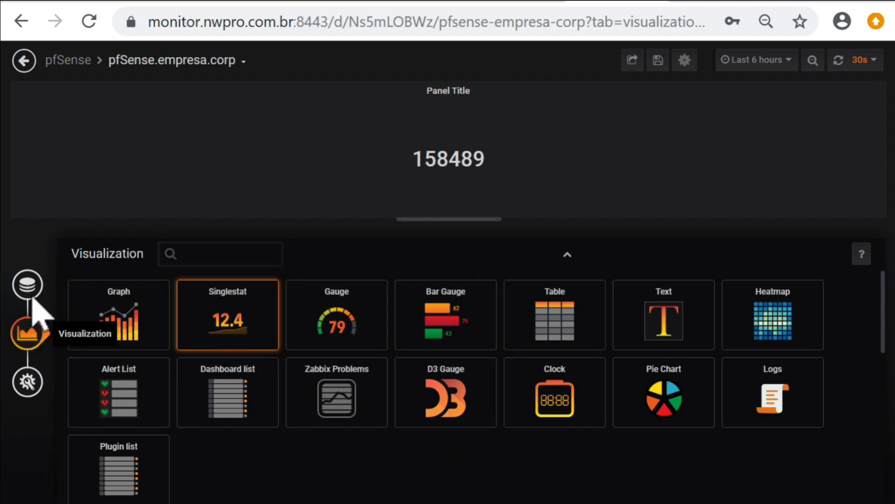
pyautogui.click(30, 291)
pyautogui.click(28, 335)
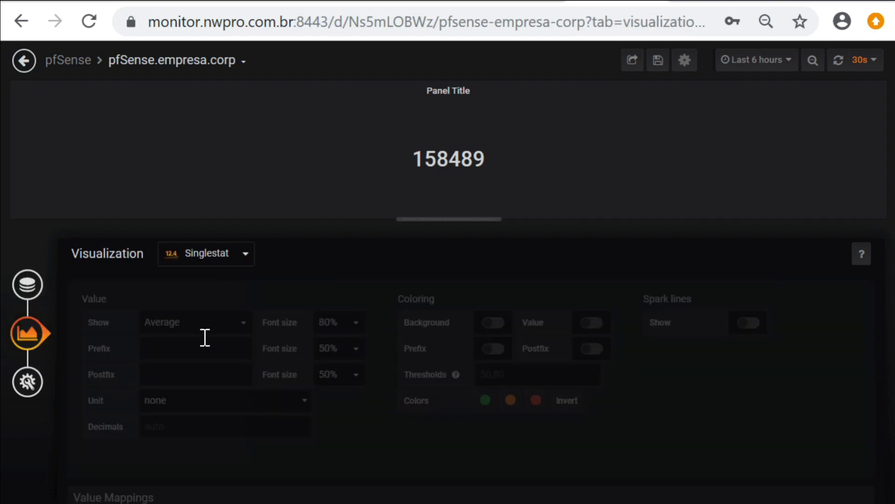
# Step: Make the Singlestat show the Current value with 0 decimals and the unit seconds (s)
pyautogui.click(241, 327)
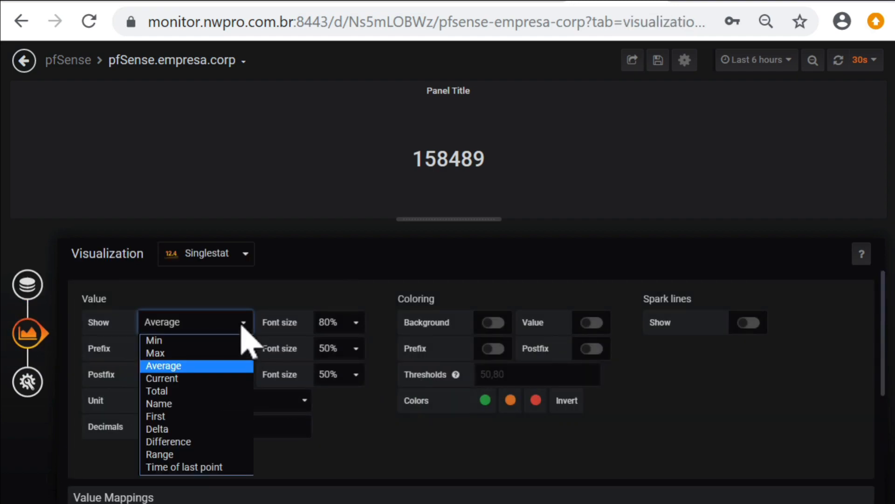
pyautogui.click(181, 380)
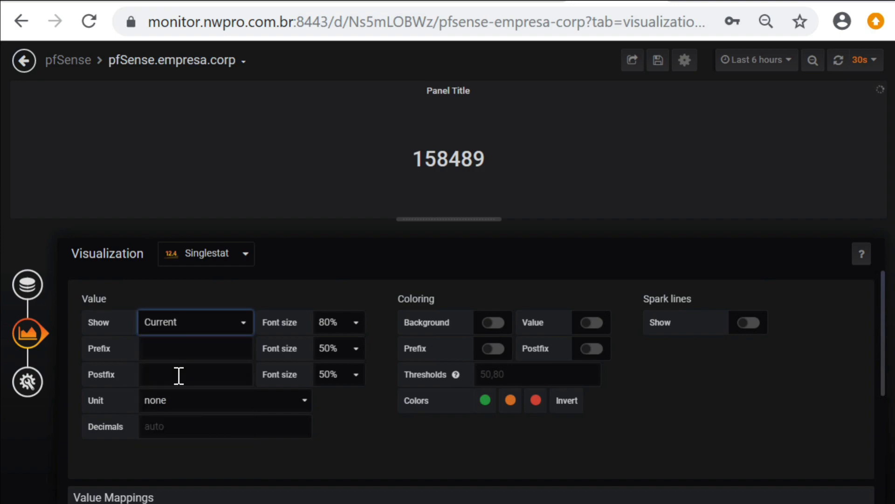
pyautogui.click(183, 430)
pyautogui.write('0')
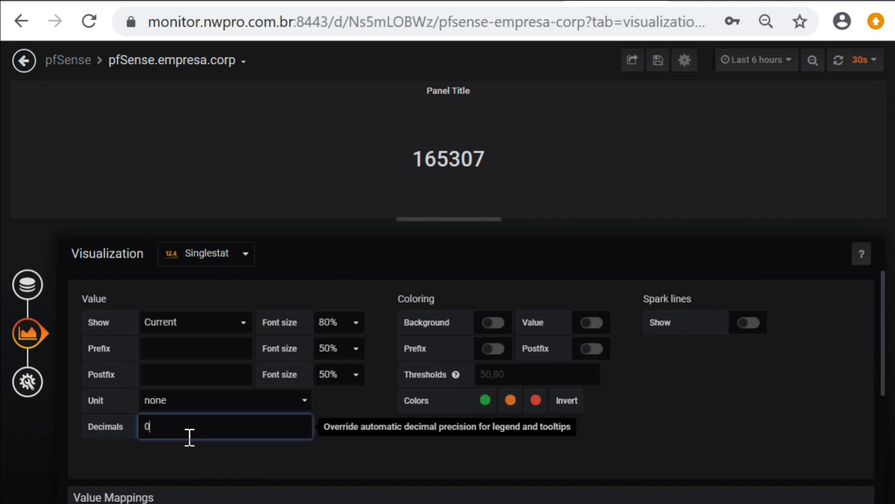
pyautogui.click(203, 403)
pyautogui.write('se')
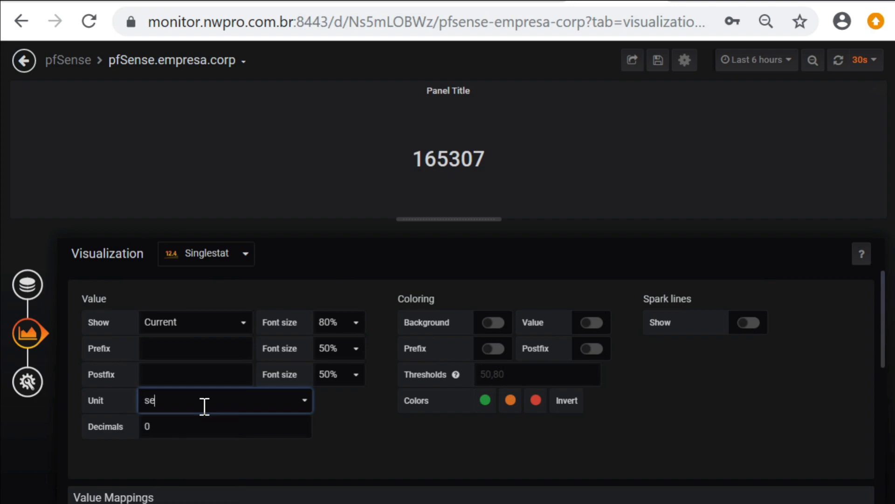
pyautogui.write('co')
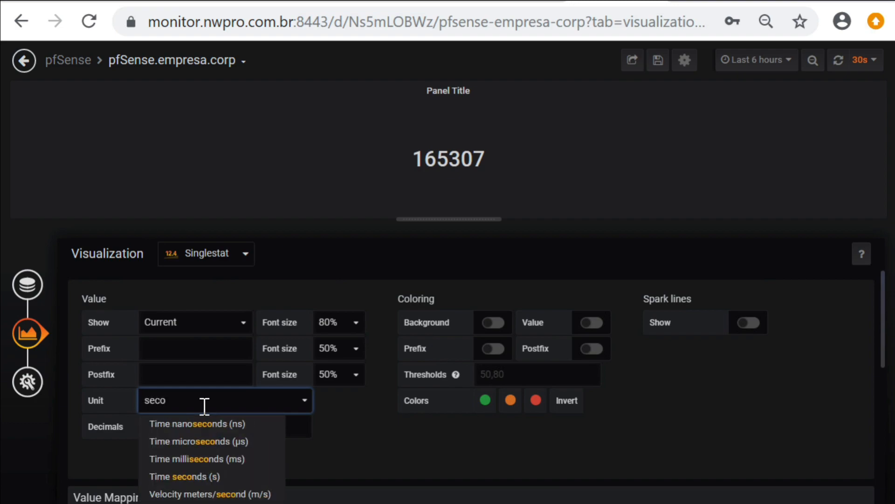
pyautogui.click(177, 477)
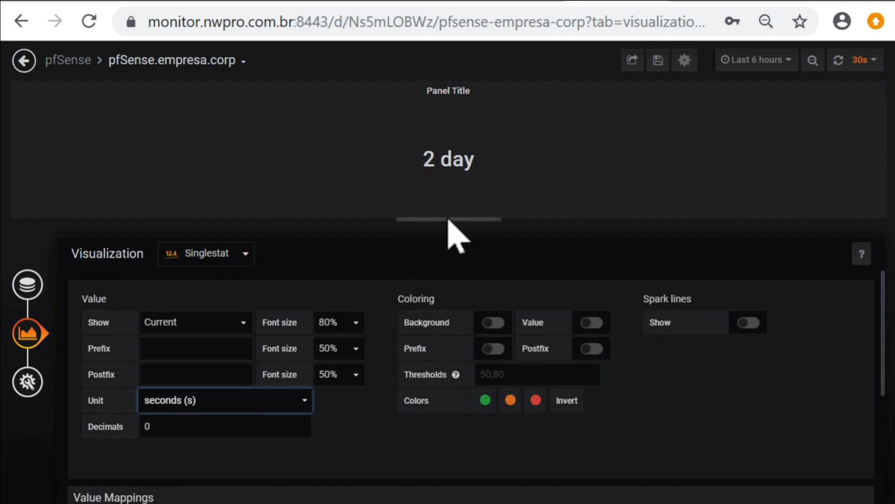
# Step: Title the panel Uptime with a transparent background, and shrink it on the dashboard to a short banner height
pyautogui.click(28, 383)
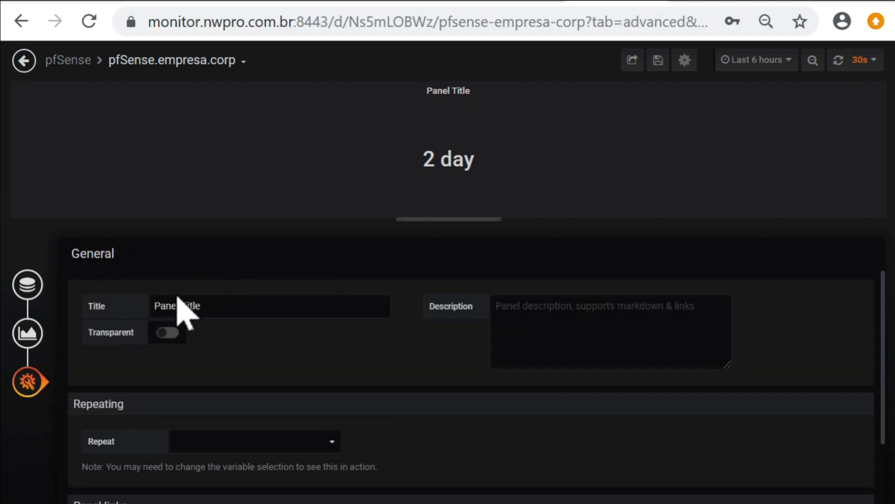
pyautogui.doubleClick(229, 304)
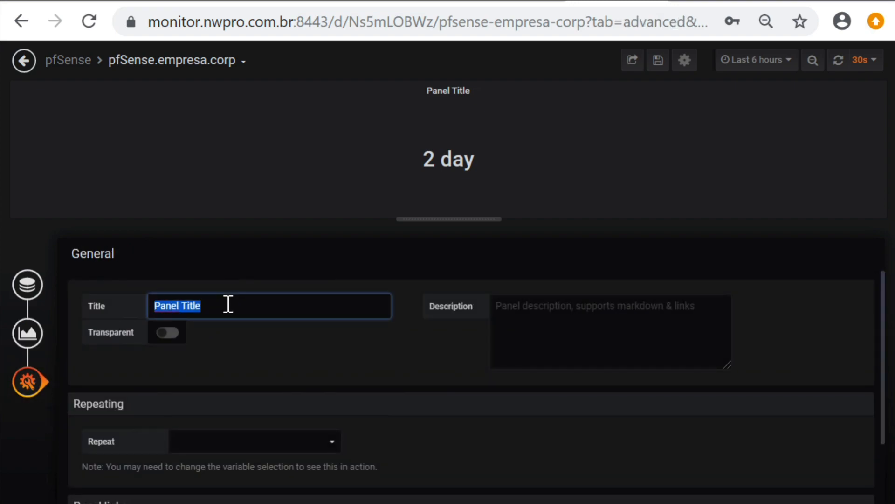
pyautogui.click(164, 332)
pyautogui.click(24, 60)
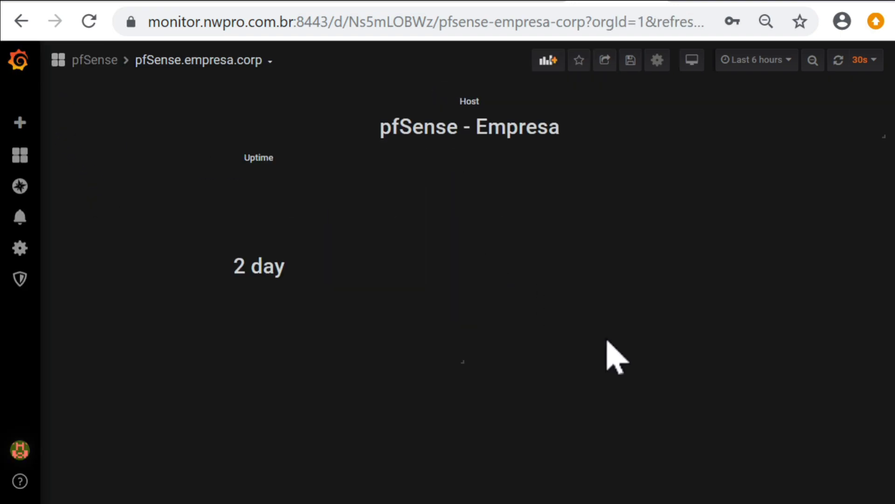
pyautogui.moveTo(464, 361); pyautogui.dragTo(469, 210)
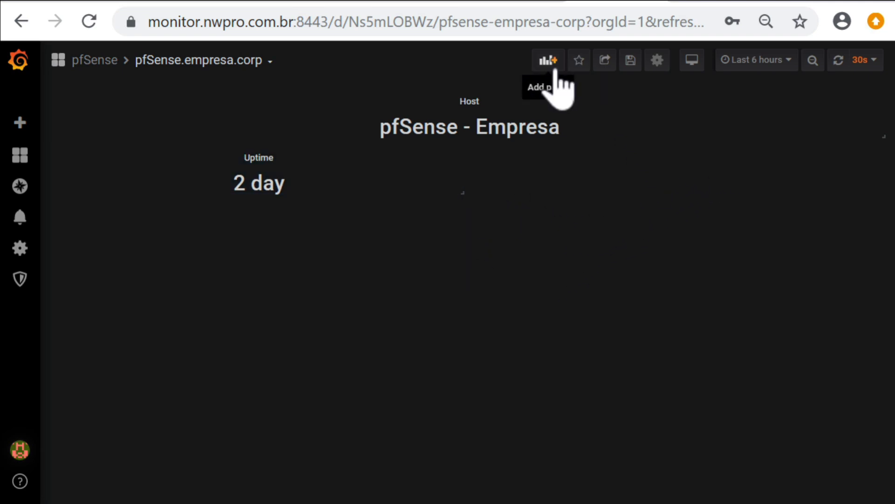
# Step: Duplicate the Uptime panel on the dashboard
pyautogui.click(271, 159)
pyautogui.moveTo(307, 260)
pyautogui.click(357, 261)
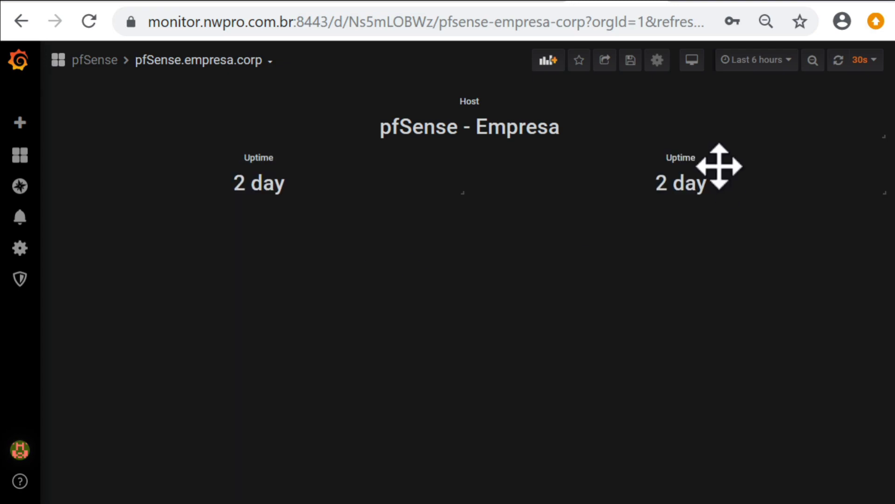
# Step: Edit the duplicated Uptime panel, setting its query item to Number of logged in users and its title to Looged Users
pyautogui.click(684, 157)
pyautogui.click(675, 203)
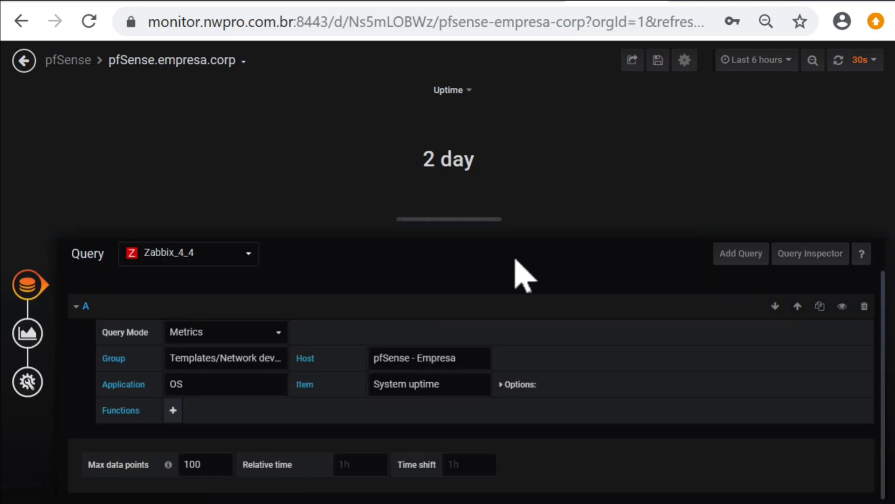
pyautogui.click(475, 386)
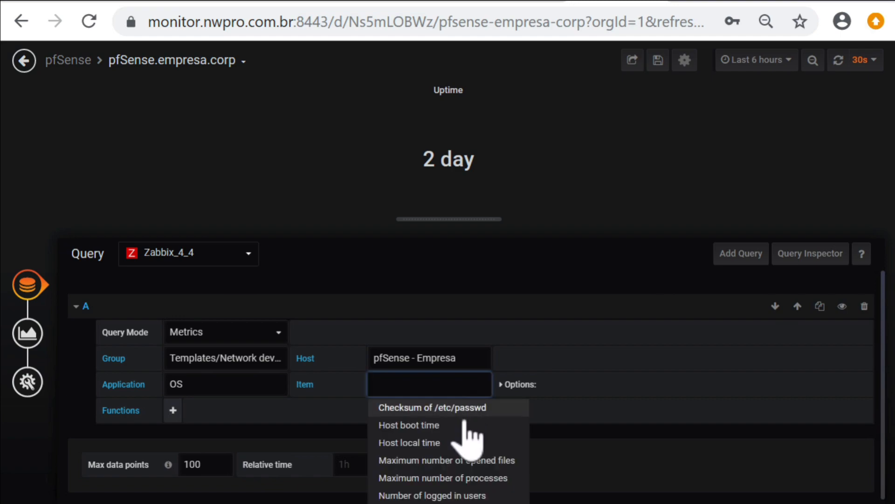
pyautogui.click(434, 495)
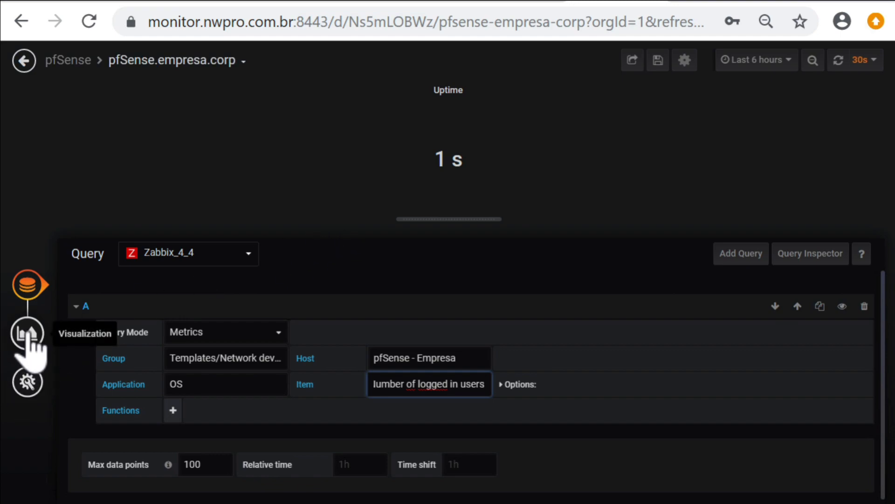
pyautogui.click(26, 381)
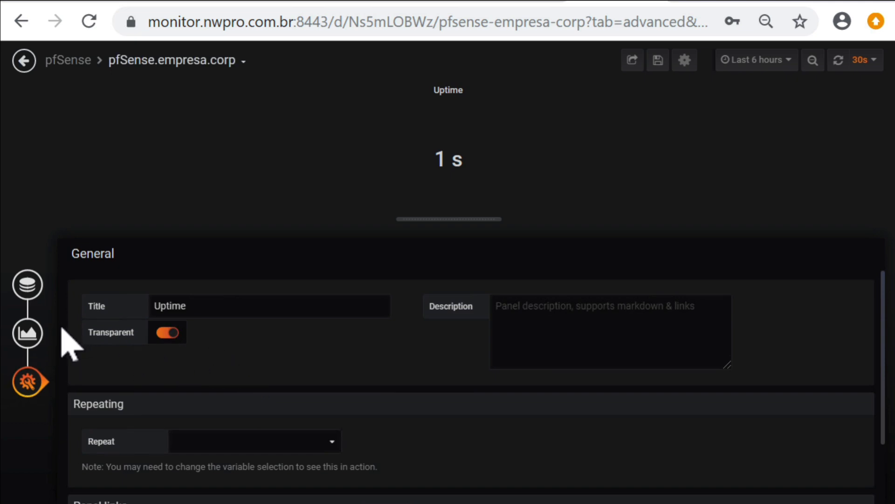
pyautogui.doubleClick(190, 305)
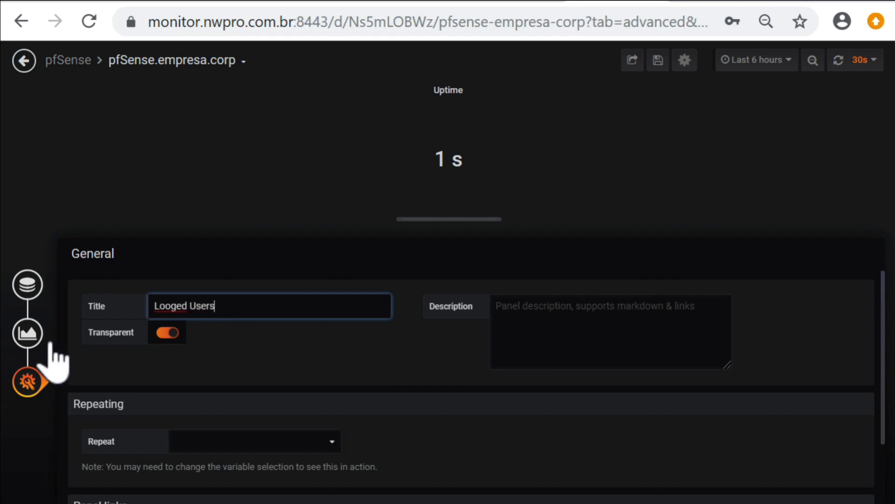
# Step: Set the Looged Users panel's unit to none and return to the dashboard
pyautogui.click(27, 337)
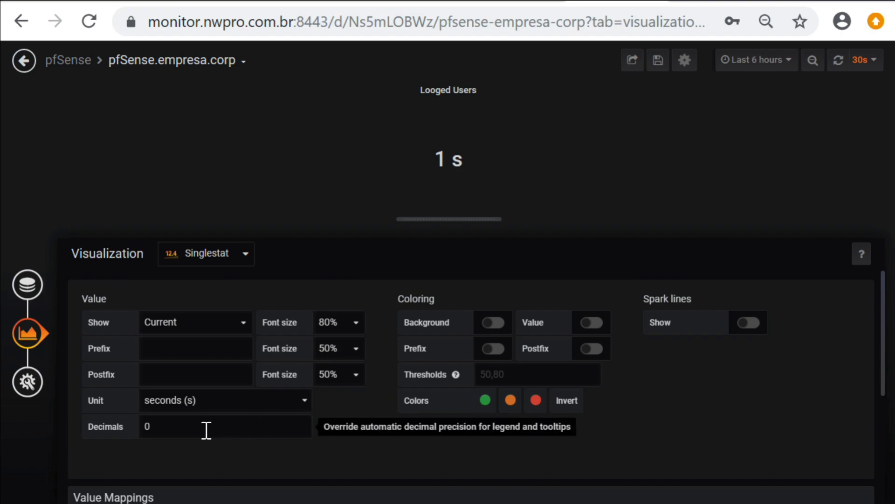
pyautogui.click(242, 401)
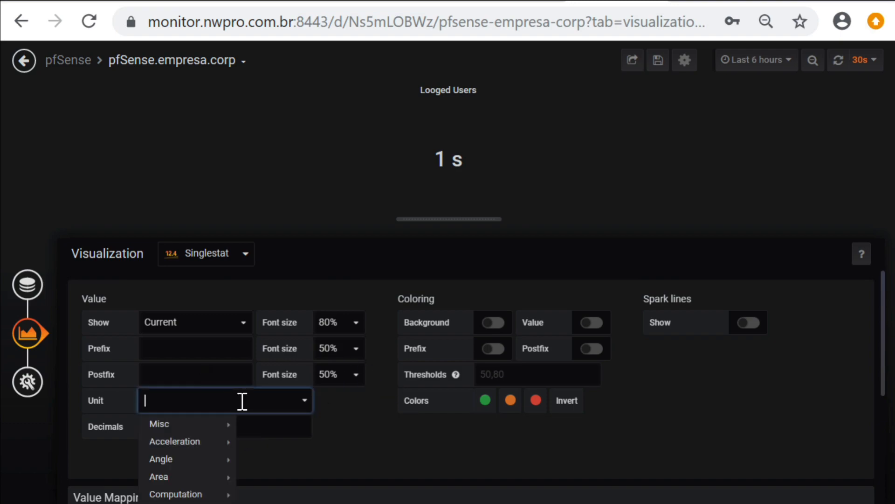
pyautogui.write('none')
pyautogui.click(202, 425)
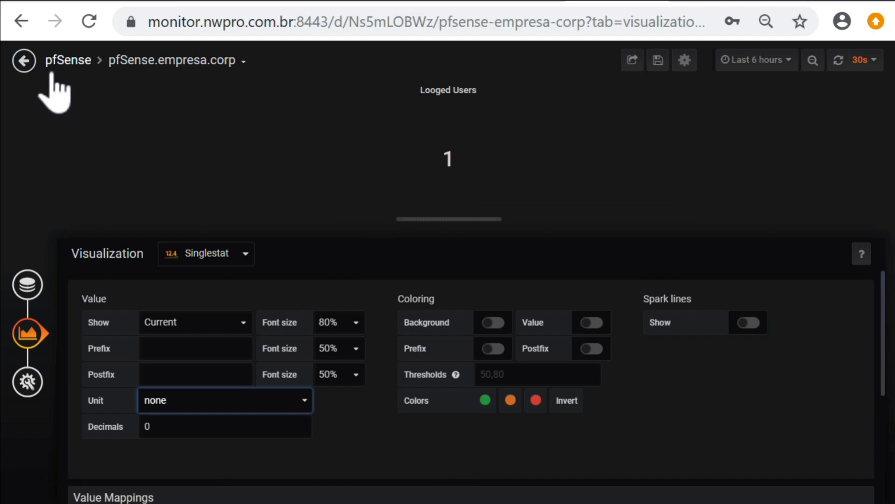
pyautogui.click(23, 60)
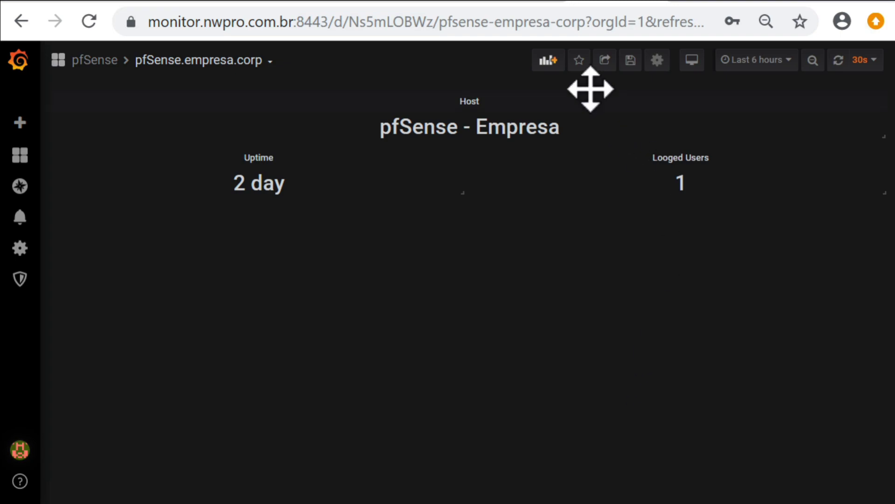
# Step: Add a new panel below the Uptime panel and set its query data source to Zabbix_4_4
pyautogui.click(546, 62)
pyautogui.moveTo(336, 102); pyautogui.dragTo(350, 279)
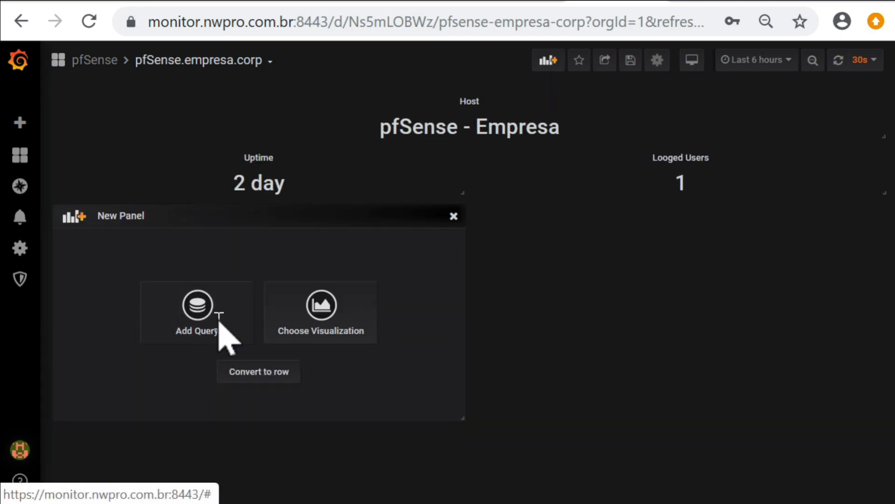
pyautogui.click(215, 319)
pyautogui.click(219, 254)
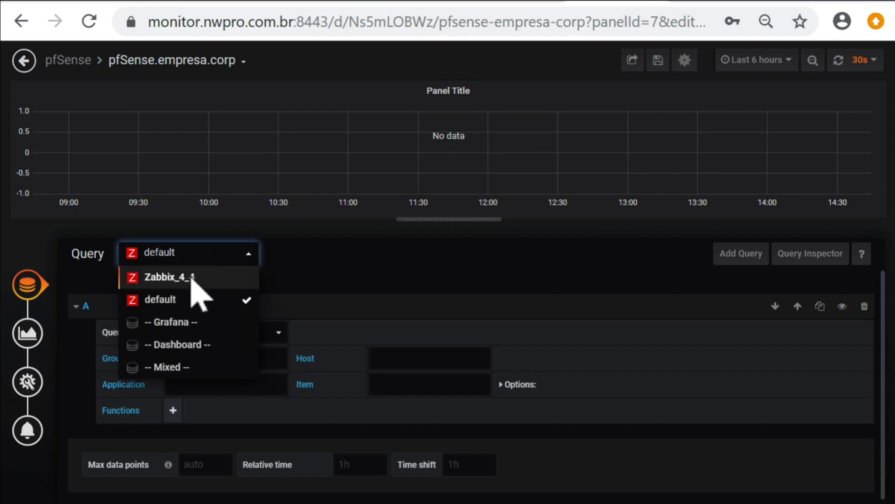
pyautogui.click(198, 276)
# Step: Set the new panel's query A to the Templates/Network devices group and the pfSense - Empresa host
pyautogui.click(242, 351)
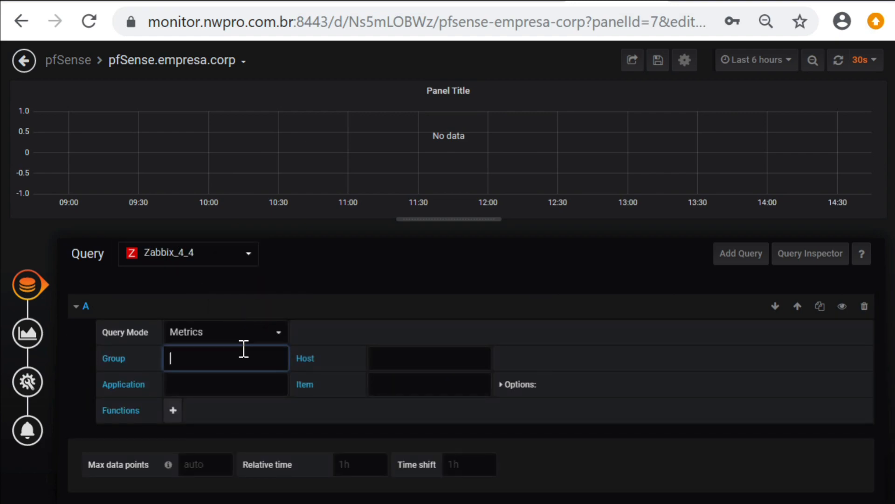
pyautogui.click(229, 383)
pyautogui.click(440, 359)
pyautogui.click(420, 397)
# Step: Set query A's application to Network interfaces and its item to Incoming network traffic on vmx0
pyautogui.click(228, 386)
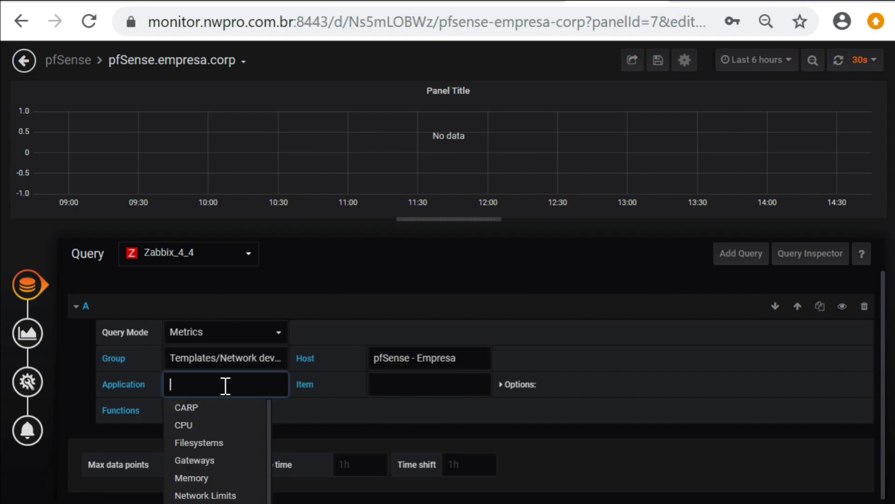
pyautogui.scroll(-1, 232, 400)
pyautogui.scroll(-2, 232, 400)
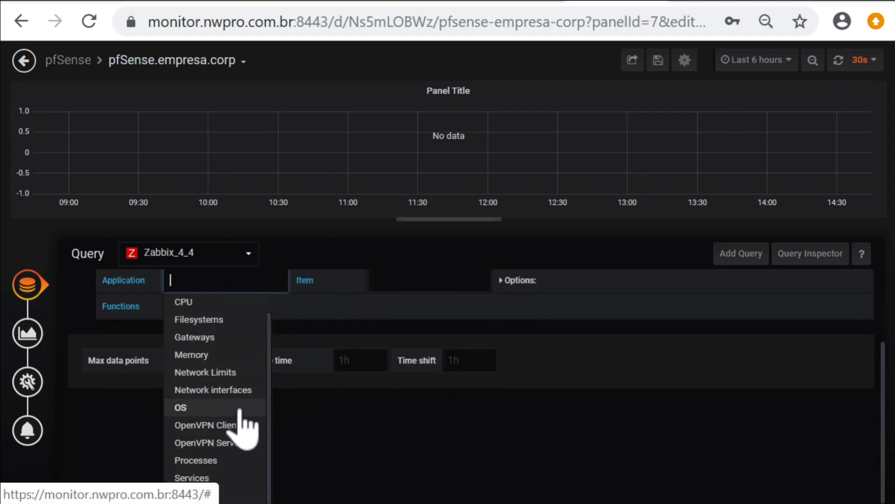
pyautogui.click(232, 392)
pyautogui.click(413, 385)
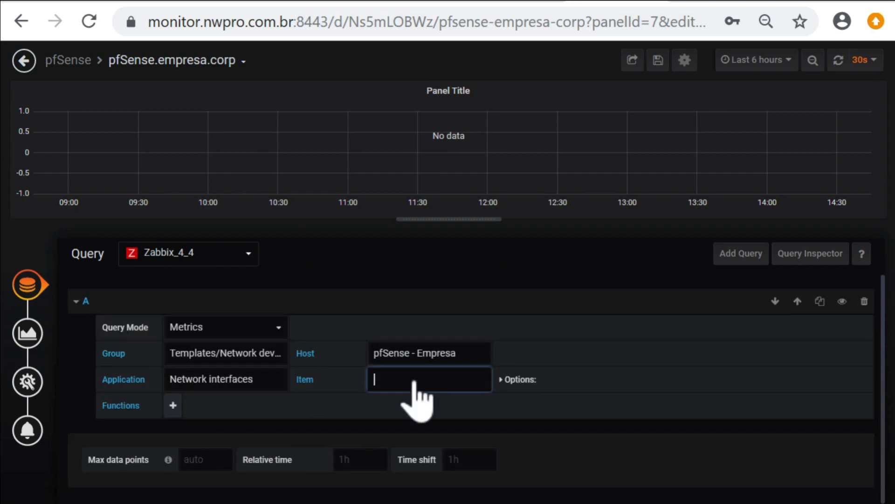
pyautogui.scroll(-2, 443, 387)
pyautogui.scroll(2, 478, 342)
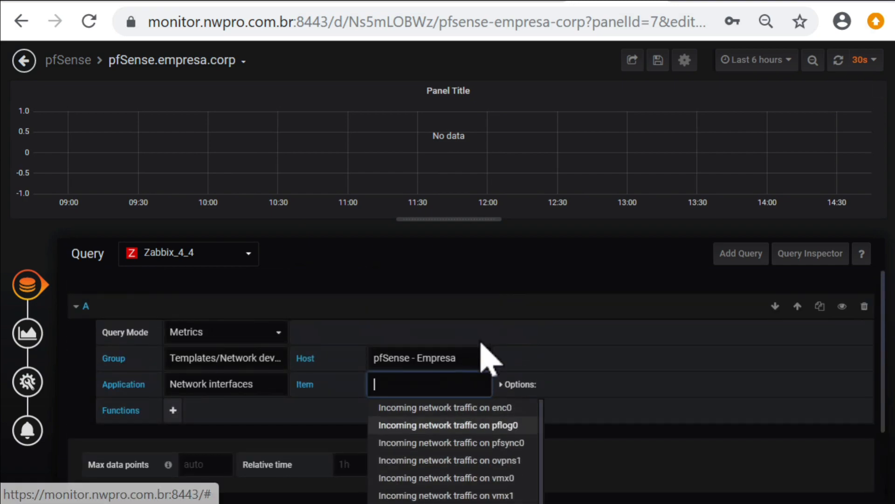
pyautogui.click(459, 478)
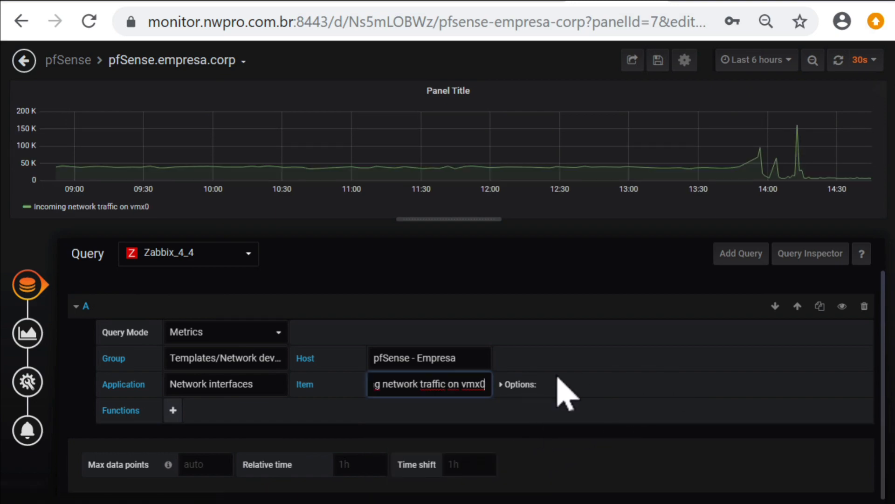
# Step: Duplicate query A as query B and set the copy's item to Outgoing network traffic on vmx0
pyautogui.click(820, 306)
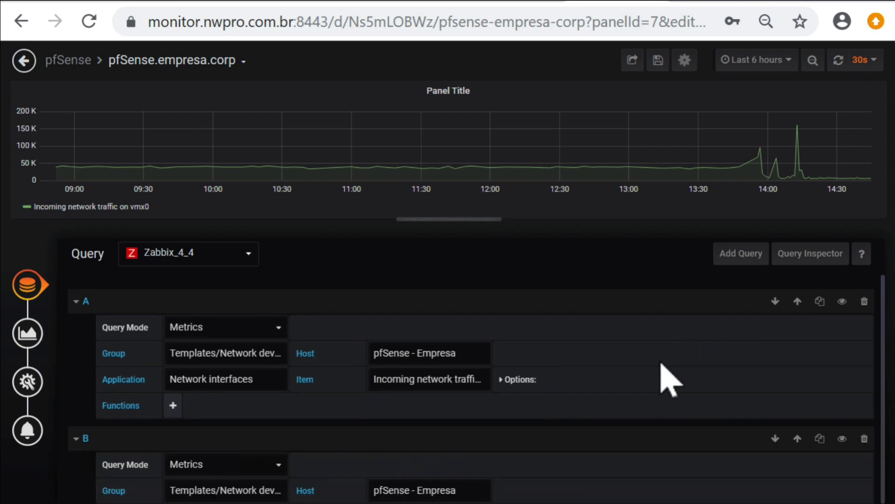
pyautogui.scroll(-2, 508, 398)
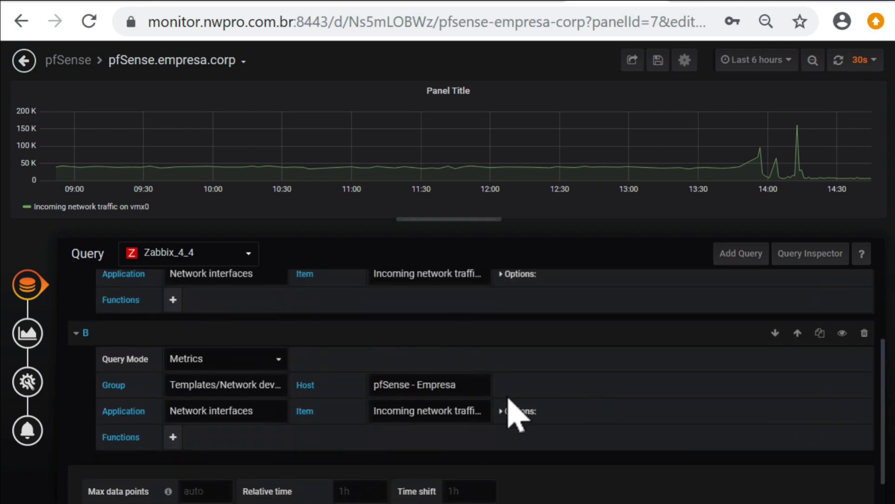
pyautogui.click(417, 409)
pyautogui.press('BackSpace')
pyautogui.scroll(-3, 430, 422)
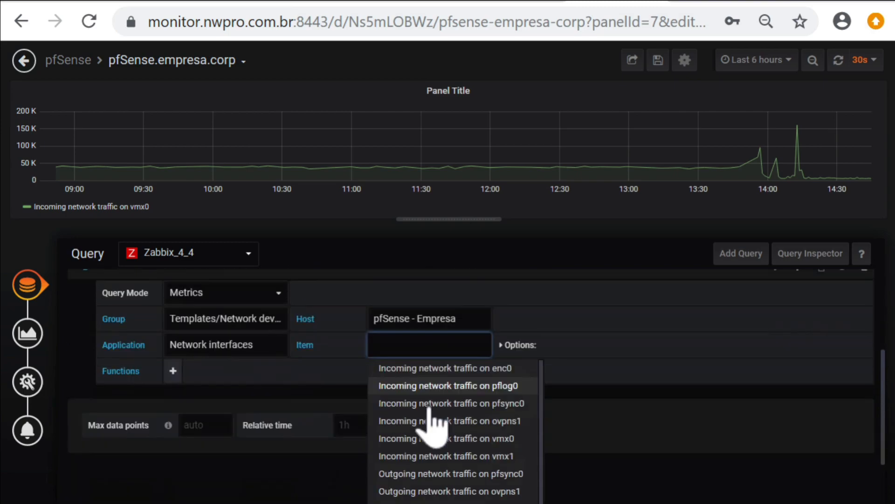
pyautogui.click(501, 444)
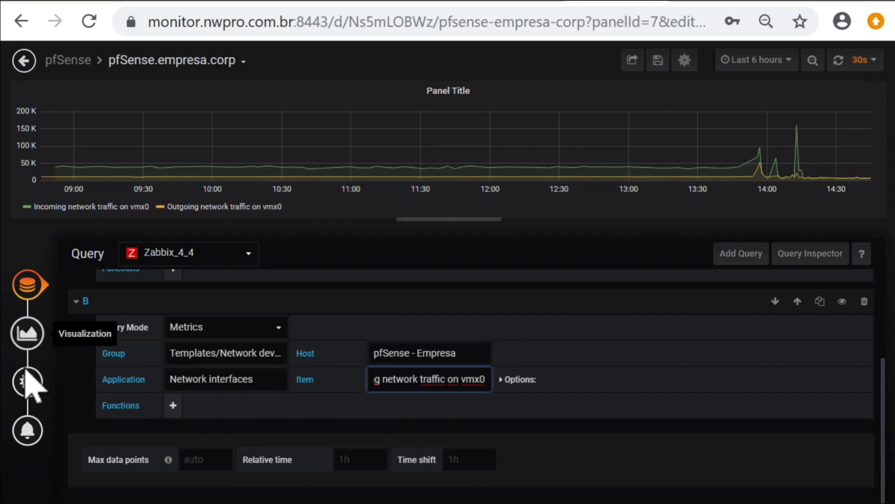
# Step: Set the graph's Left Y axis unit to the data rate bits/sec
pyautogui.click(27, 336)
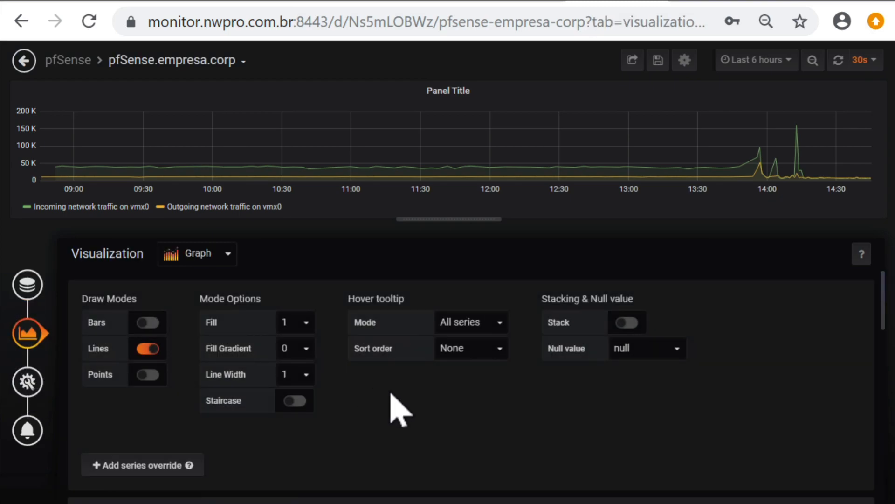
pyautogui.scroll(-5, 422, 422)
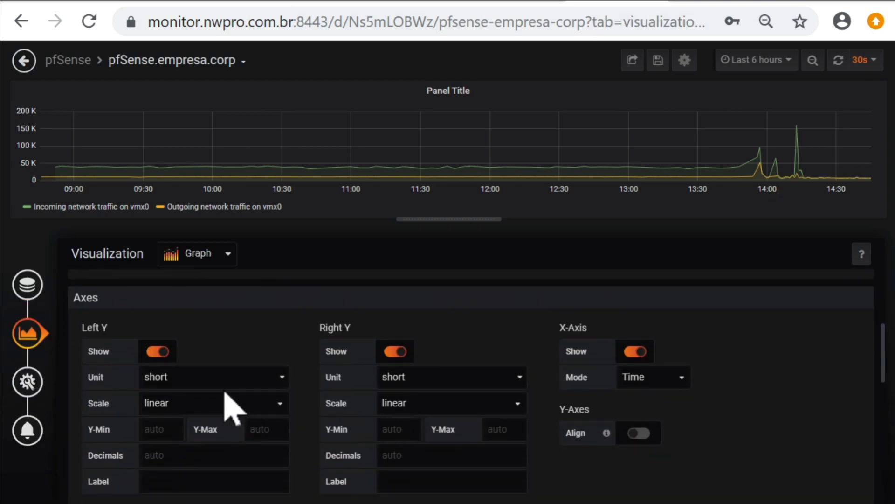
pyautogui.click(209, 376)
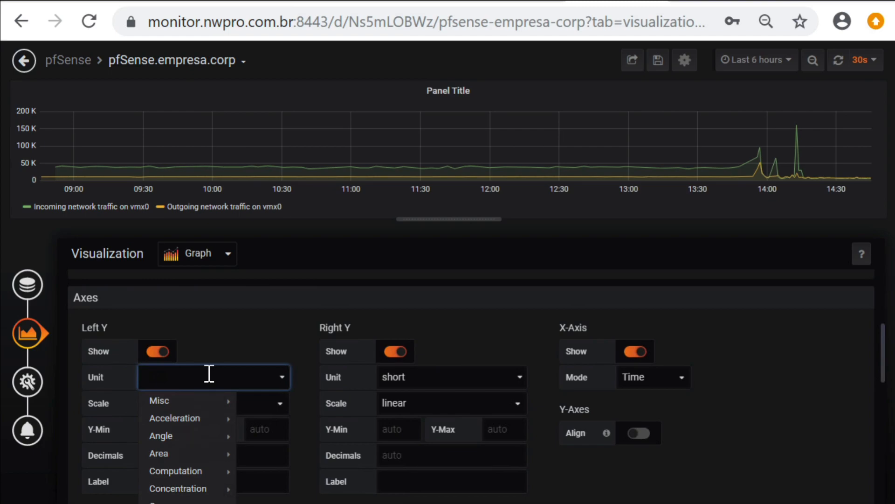
pyautogui.write('bit')
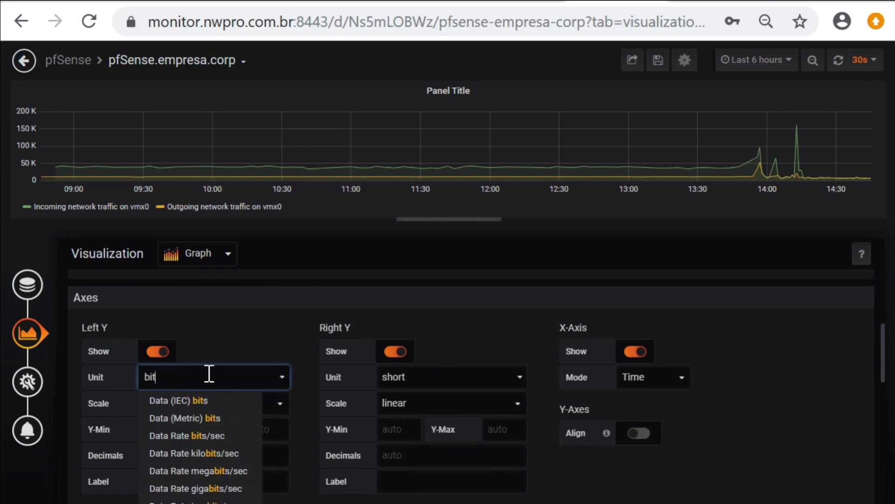
pyautogui.click(219, 436)
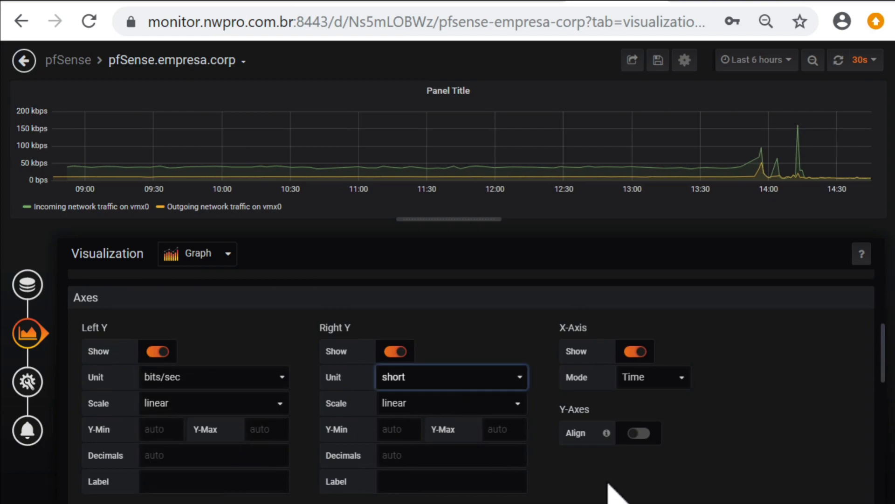
pyautogui.scroll(-2, 609, 484)
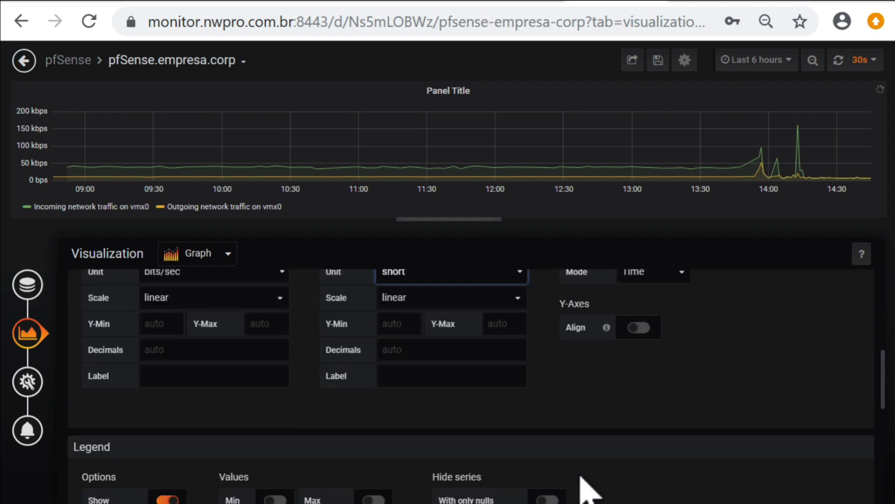
pyautogui.scroll(-2, 605, 416)
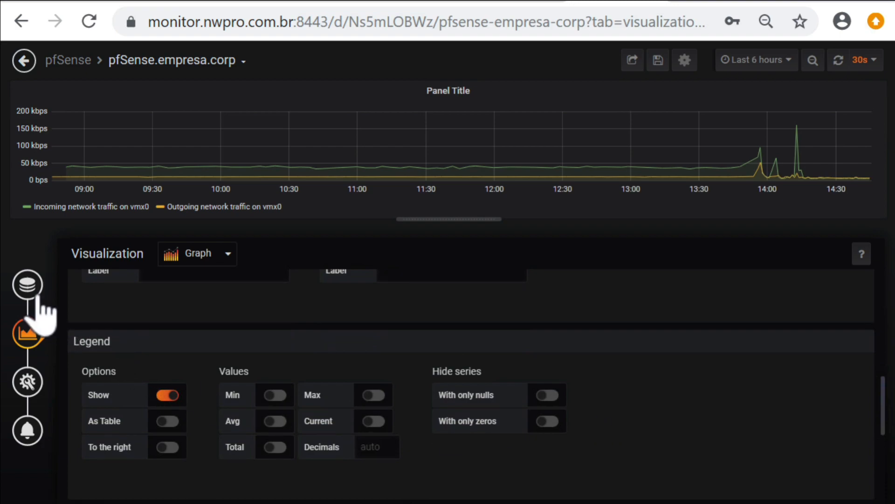
pyautogui.scroll(5, 70, 322)
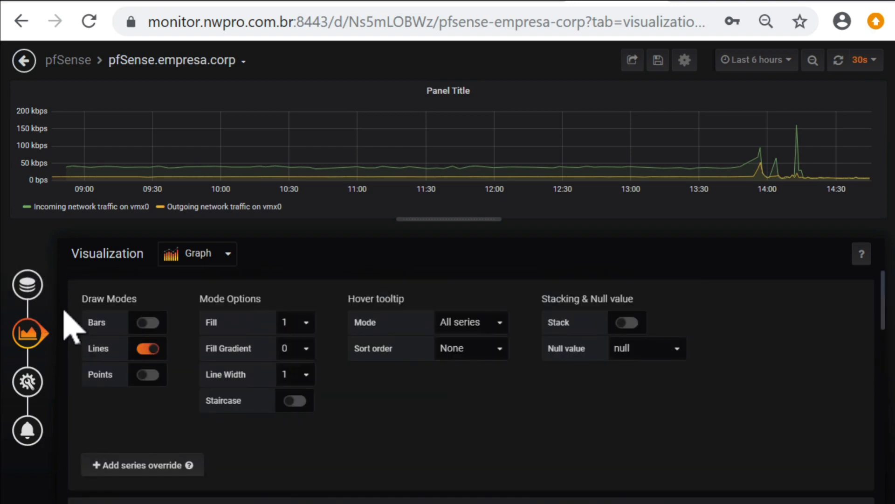
# Step: Title the traffic panel WAN - Traffic and reduce its height on the dashboard
pyautogui.click(29, 387)
pyautogui.click(246, 309)
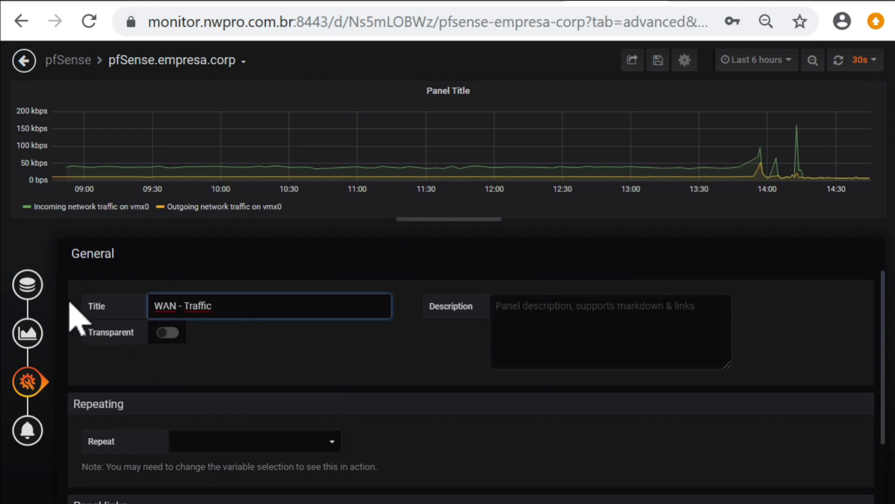
pyautogui.click(25, 61)
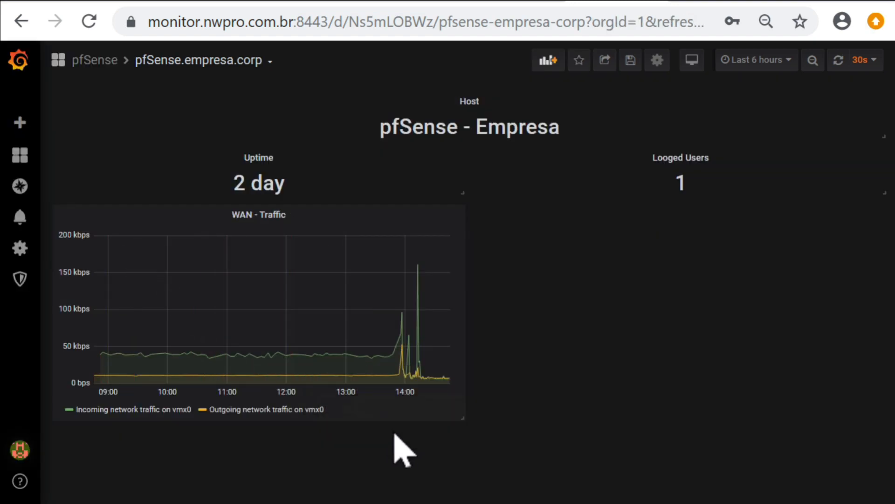
pyautogui.moveTo(453, 369)
pyautogui.mouseDown()
pyautogui.moveTo(452, 330)
pyautogui.moveTo(459, 355)
pyautogui.mouseUp()
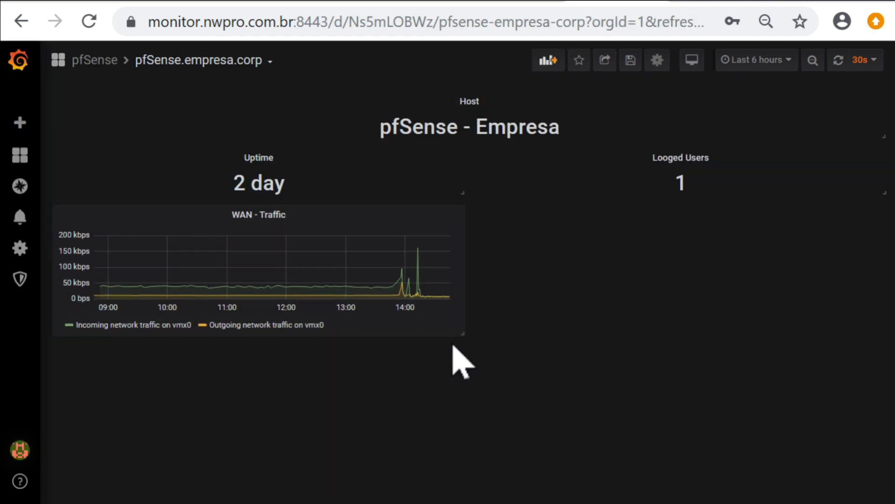
# Step: Duplicate the WAN - Traffic panel on the dashboard
pyautogui.click(280, 215)
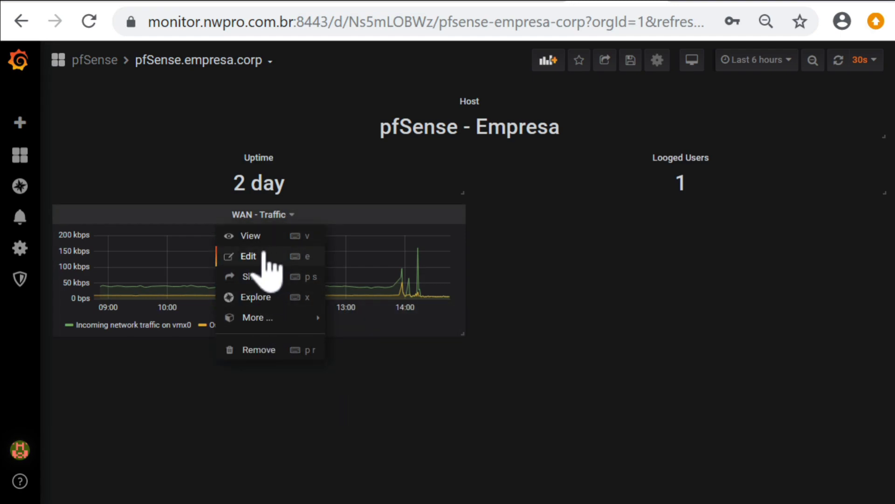
pyautogui.moveTo(270, 318)
pyautogui.click(397, 317)
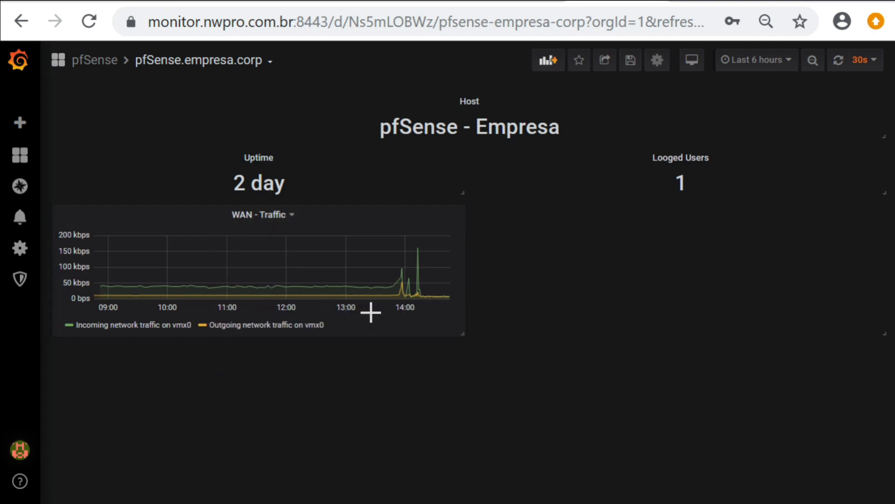
# Step: Edit the duplicated WAN - Traffic panel, setting query A's item to Incoming network traffic on vmx1
pyautogui.click(677, 217)
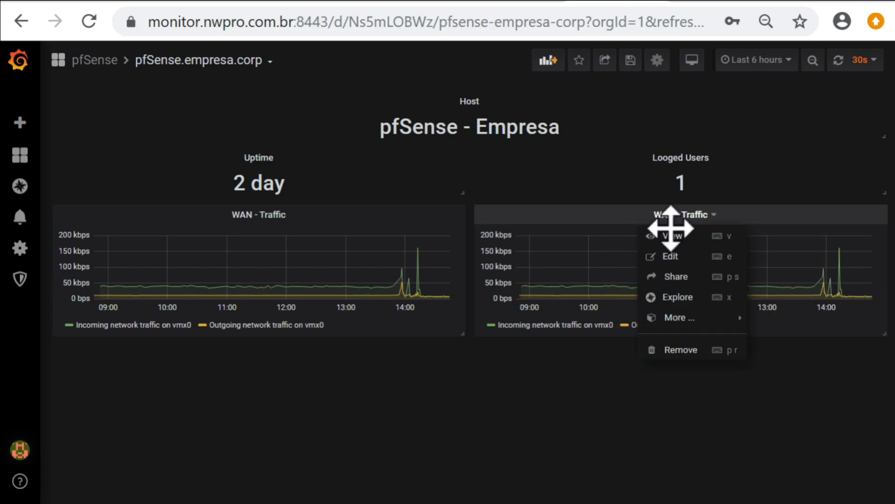
pyautogui.click(663, 256)
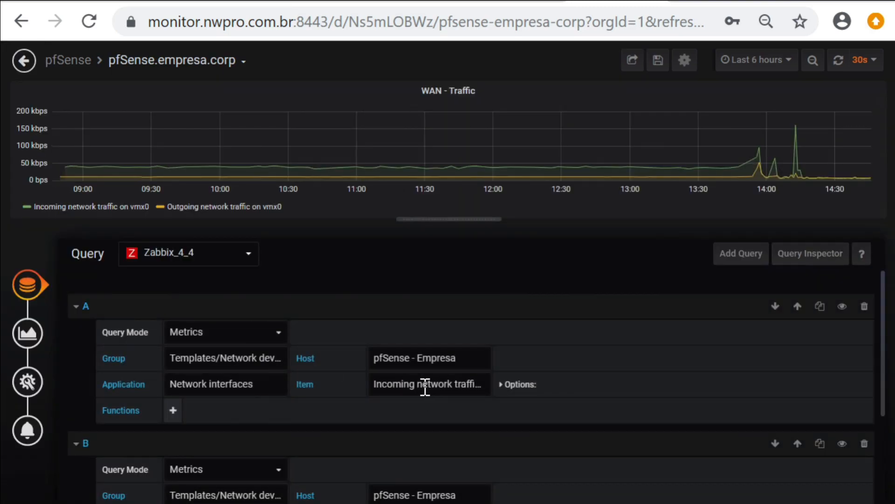
pyautogui.moveTo(443, 384); pyautogui.dragTo(612, 379)
pyautogui.press('BackSpace')
pyautogui.write('1')
pyautogui.click(506, 407)
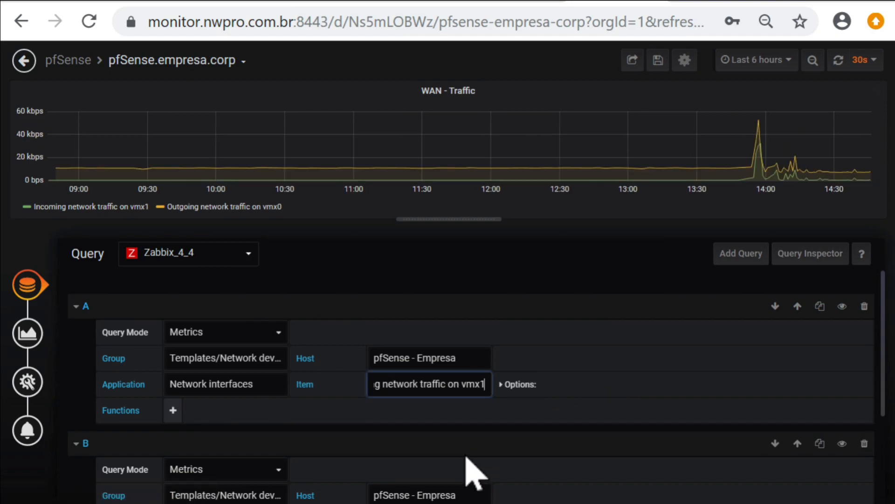
# Step: Set the item of the duplicated panel's query B to Outgoing network traffic on vmx1
pyautogui.scroll(-3, 466, 461)
pyautogui.moveTo(473, 384); pyautogui.dragTo(702, 396)
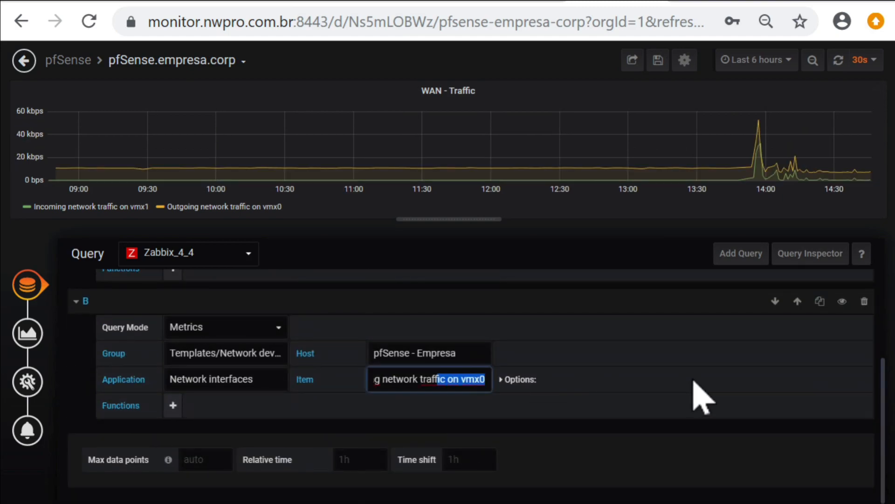
pyautogui.press('End')
pyautogui.press('BackSpace')
pyautogui.write('1')
pyautogui.press('Return')
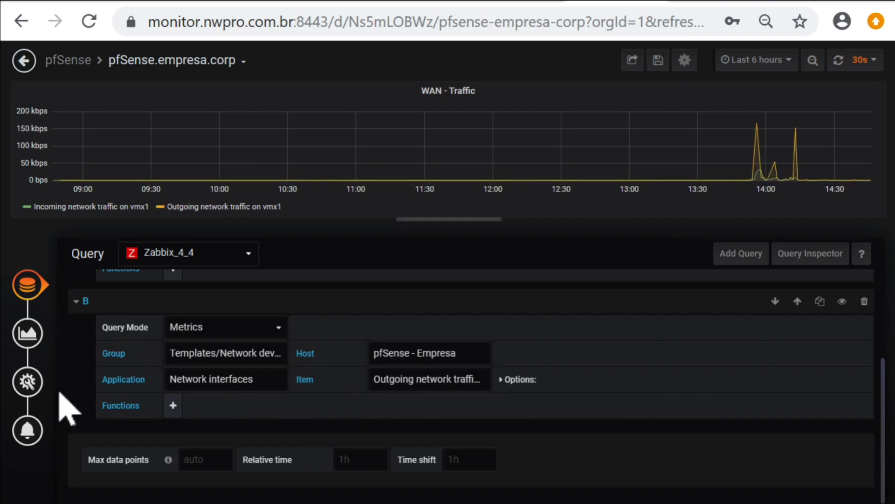
# Step: Retitle the duplicated panel LAN - Traffic and return to the dashboard
pyautogui.click(28, 383)
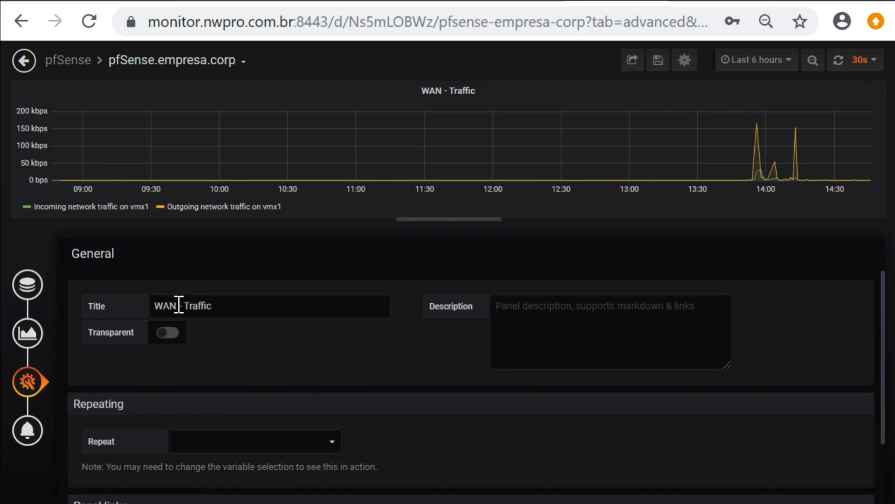
pyautogui.moveTo(163, 305); pyautogui.dragTo(128, 305)
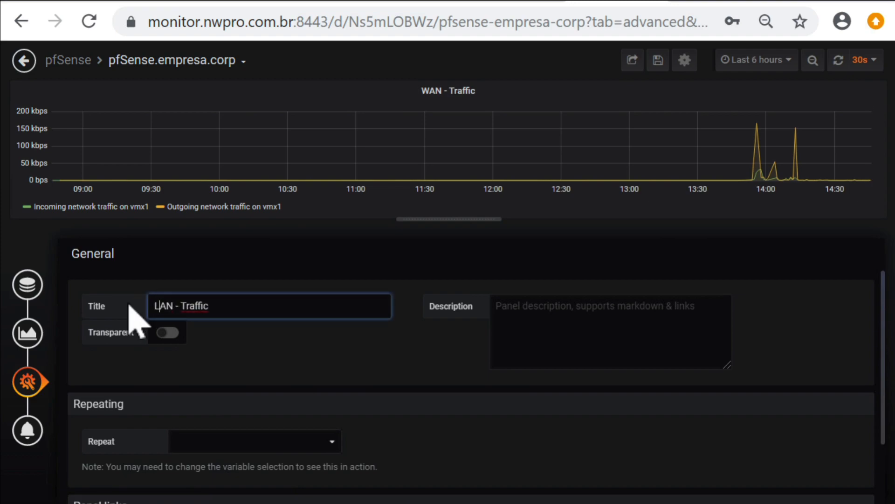
pyautogui.click(24, 61)
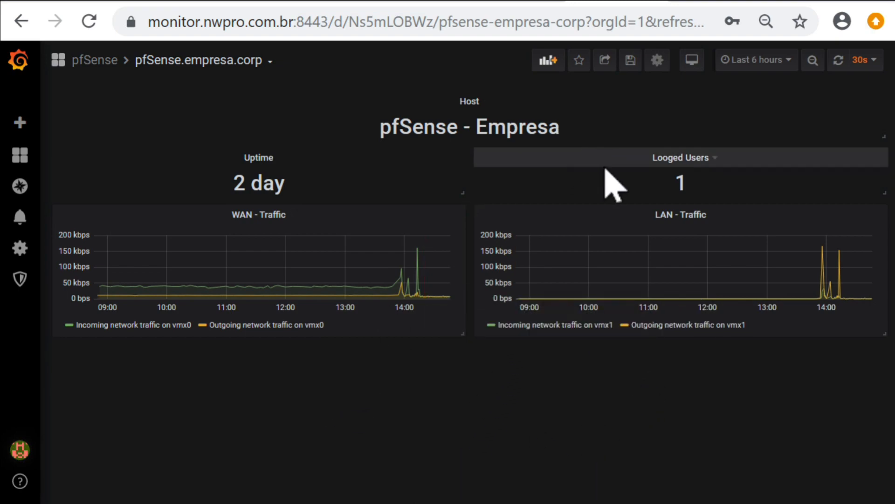
# Step: Add another new panel below WAN - Traffic, shrink it, and open its query editor
pyautogui.click(549, 59)
pyautogui.moveTo(324, 104); pyautogui.dragTo(343, 373)
pyautogui.scroll(-1, 537, 471)
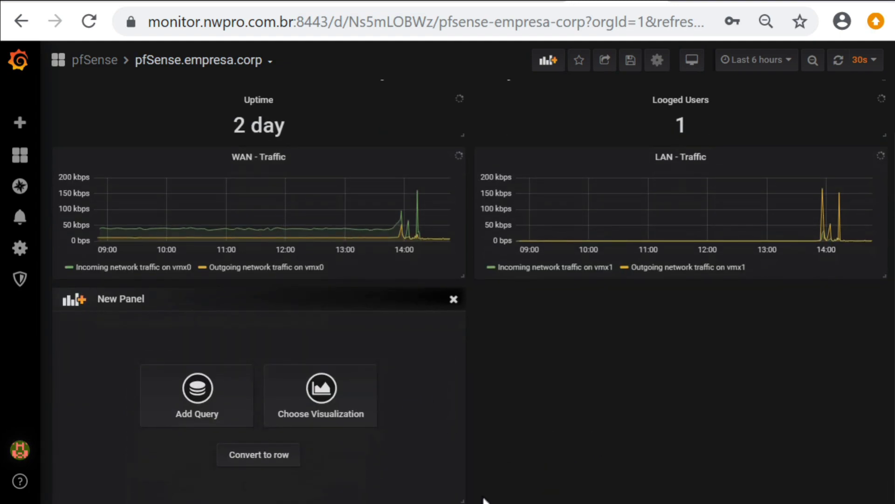
pyautogui.moveTo(462, 494); pyautogui.dragTo(293, 403)
pyautogui.click(130, 382)
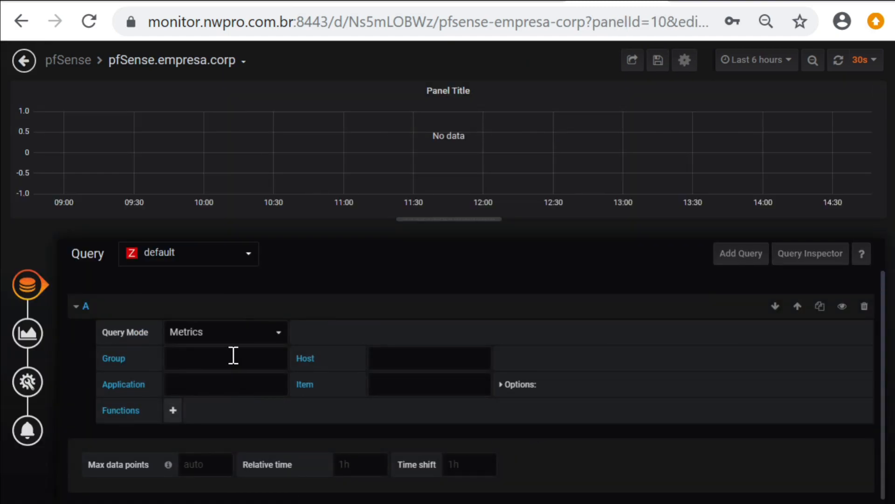
# Step: Set query A to group Templates/Network devices, host pfSense - Empresa, application CARP and item CARP Status
pyautogui.click(233, 355)
pyautogui.click(228, 383)
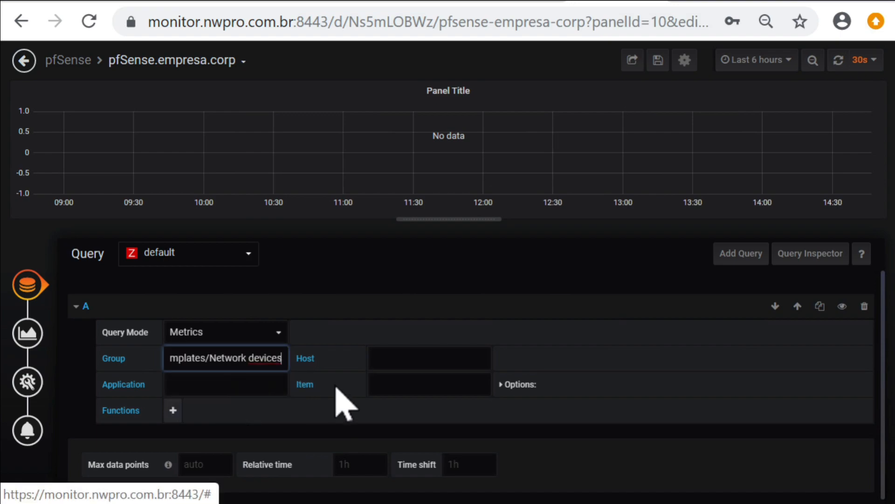
pyautogui.click(412, 352)
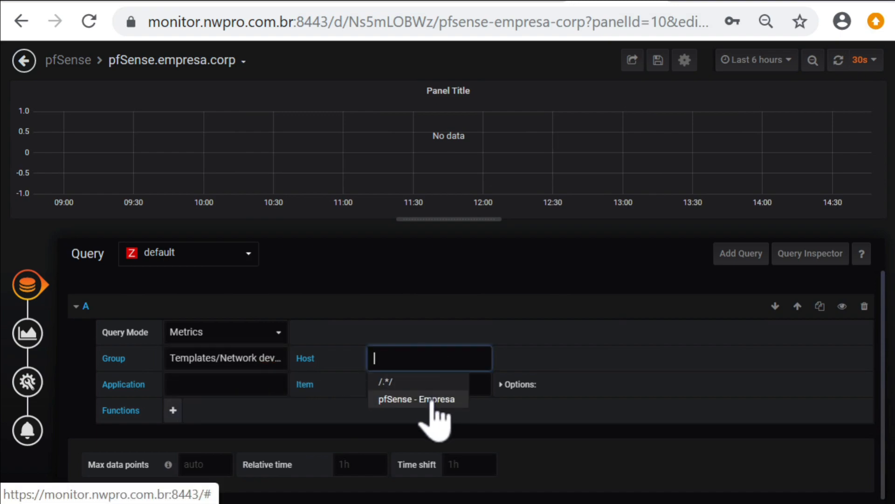
pyautogui.click(416, 398)
pyautogui.click(216, 384)
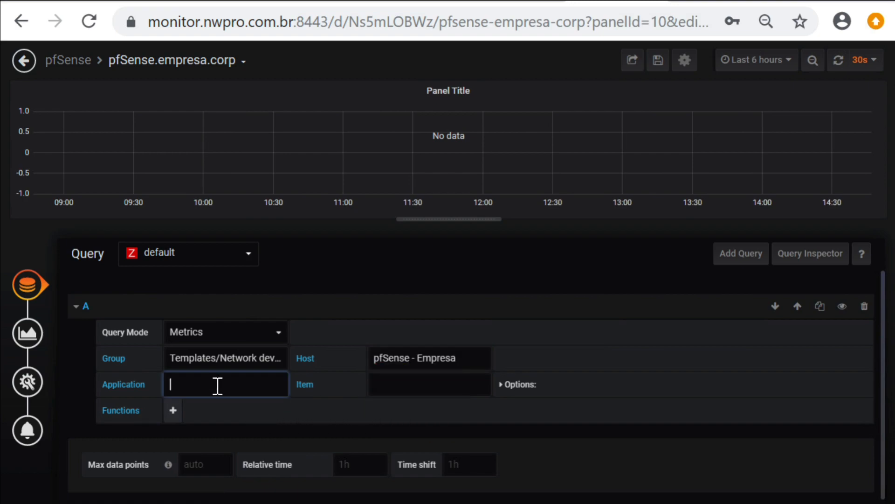
pyautogui.click(264, 409)
pyautogui.click(438, 388)
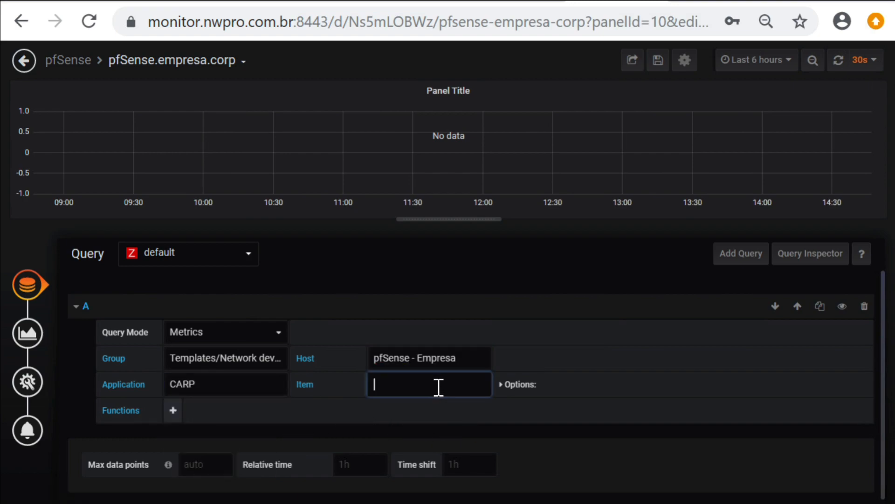
pyautogui.click(428, 409)
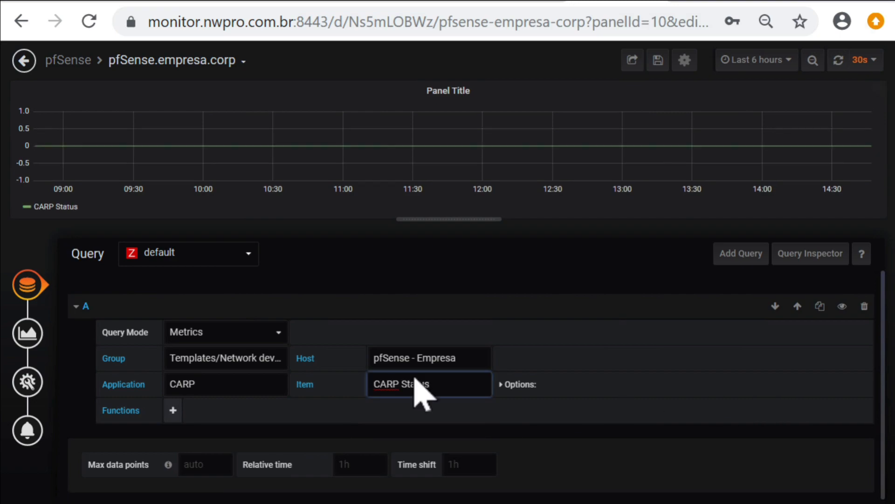
# Step: Retitle the new panel Carp - Status
pyautogui.click(44, 373)
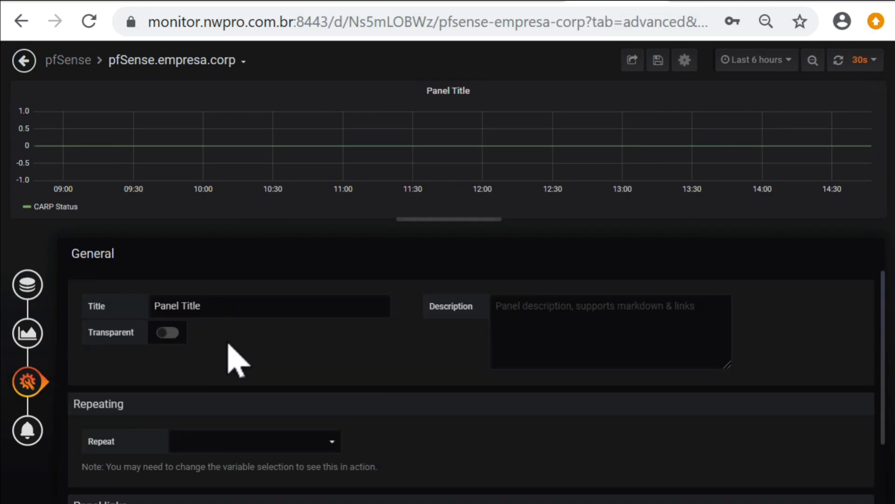
pyautogui.scroll(-2, 238, 373)
pyautogui.scroll(2, 242, 377)
pyautogui.tripleClick(216, 312)
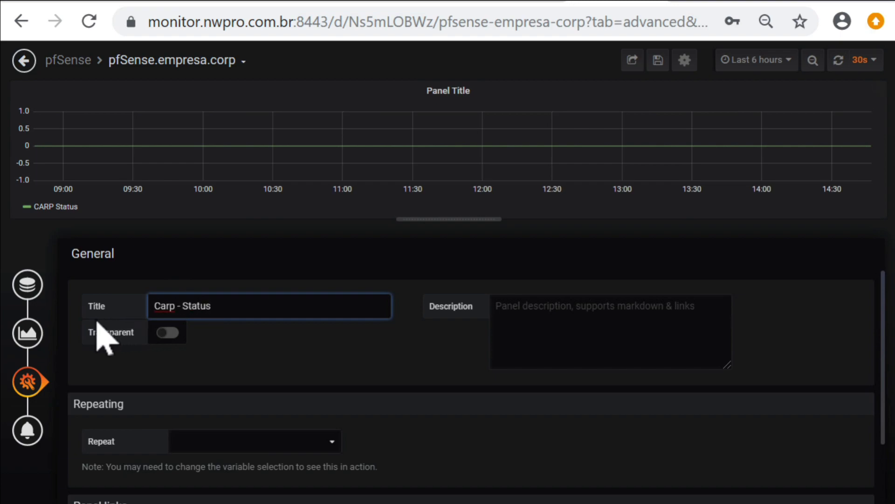
# Step: Change the Carp - Status panel's visualization from Graph to Singlestat
pyautogui.click(27, 332)
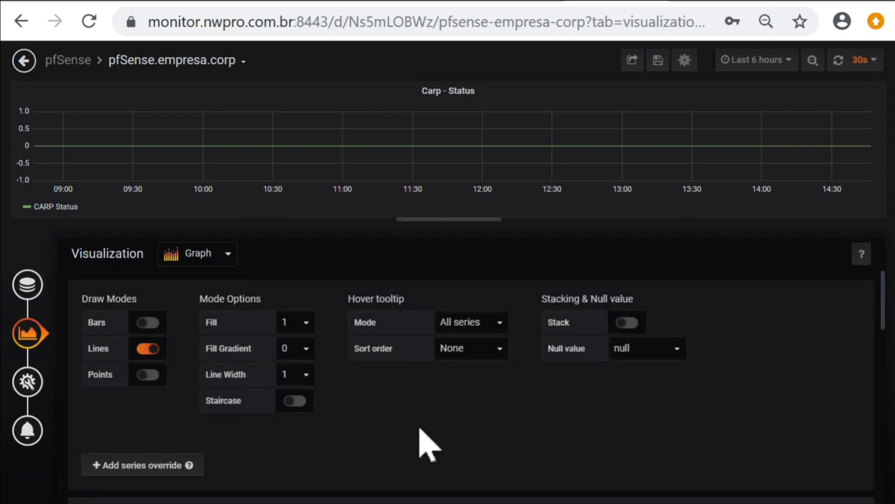
pyautogui.scroll(-3, 426, 446)
pyautogui.scroll(3, 419, 426)
pyautogui.click(205, 263)
pyautogui.click(217, 320)
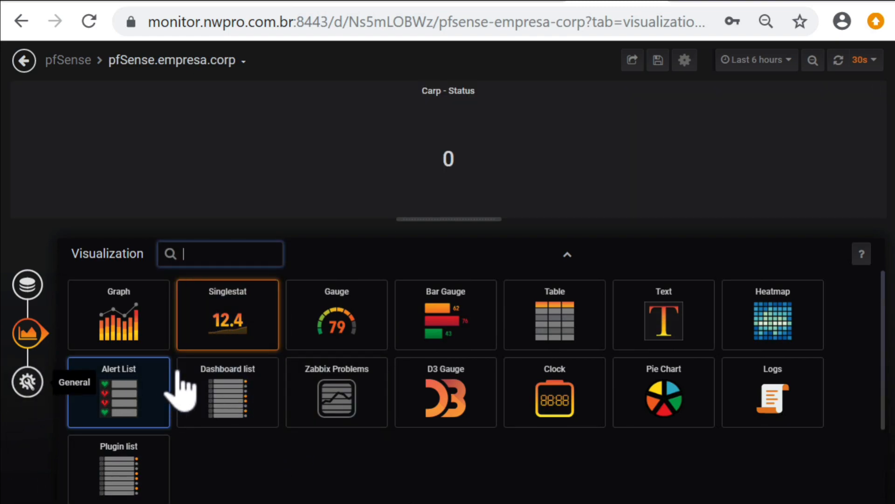
# Step: Set the Singlestat value of the Carp - Status panel to show Current
pyautogui.doubleClick(19, 291)
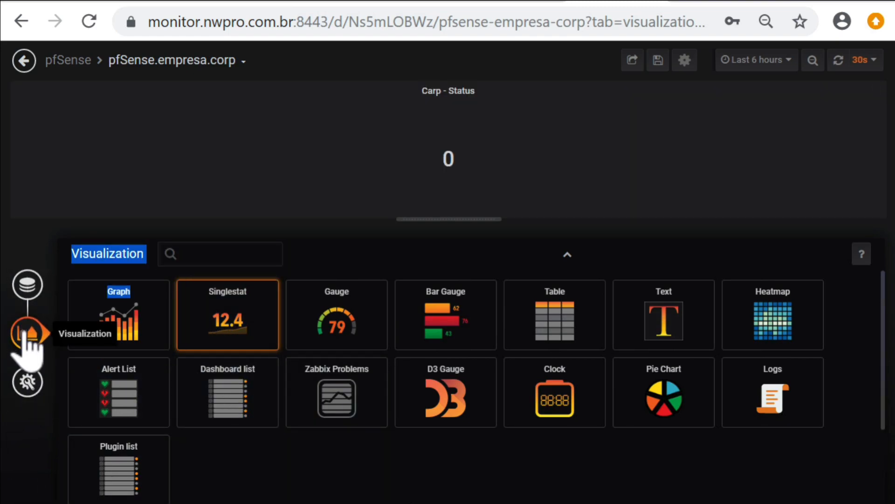
pyautogui.click(27, 285)
pyautogui.click(28, 335)
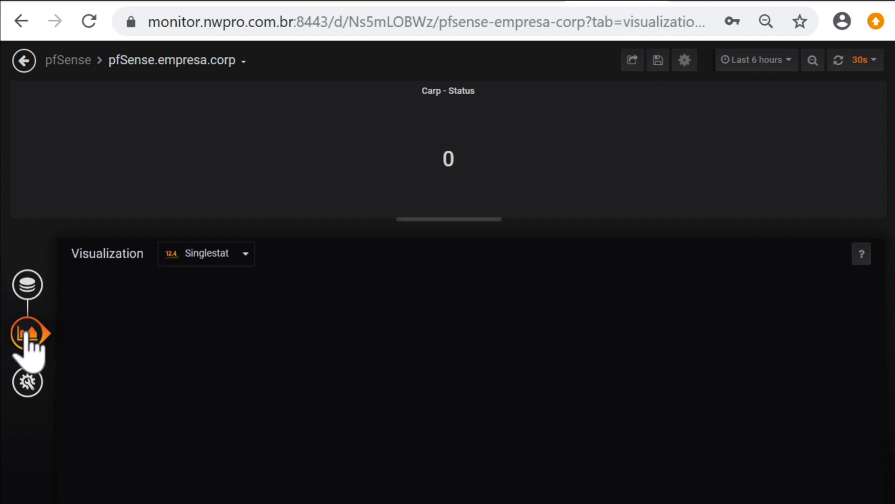
pyautogui.click(236, 328)
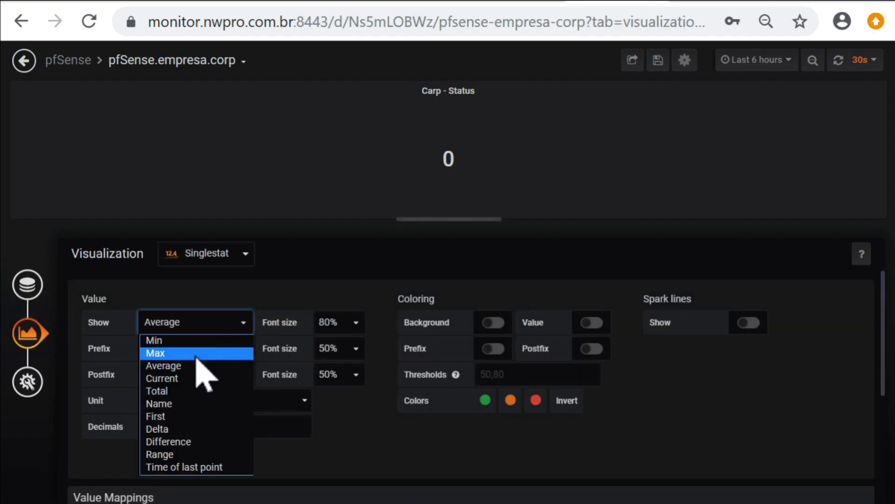
pyautogui.click(188, 376)
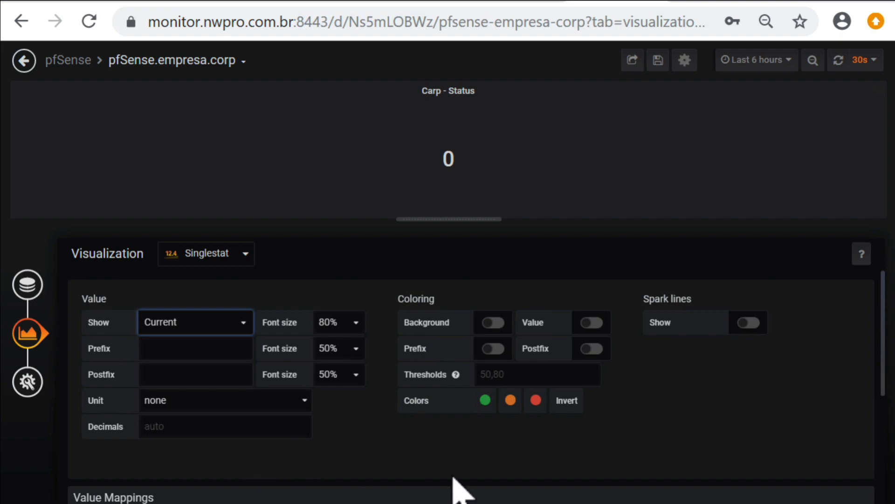
# Step: Map value 0 to Disabled, 1 to Master and 2 to Backup for the Carp - Status panel, and return to the dashboard
pyautogui.scroll(-5, 457, 490)
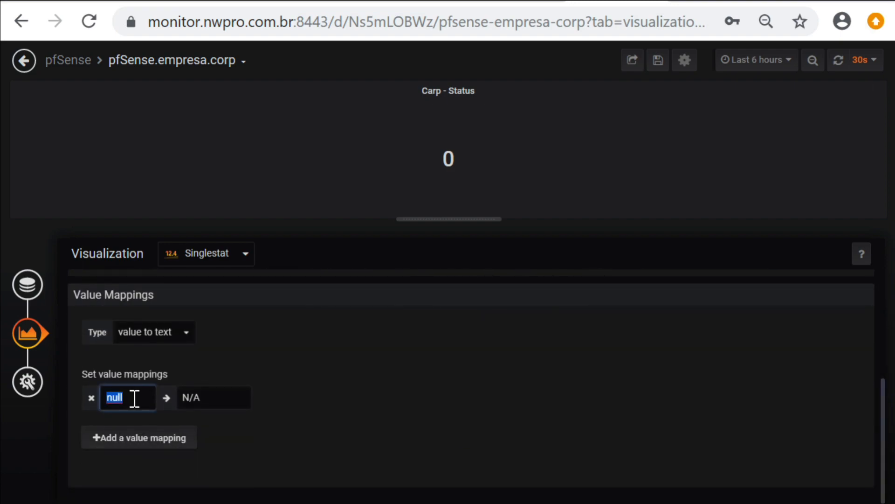
pyautogui.doubleClick(213, 392)
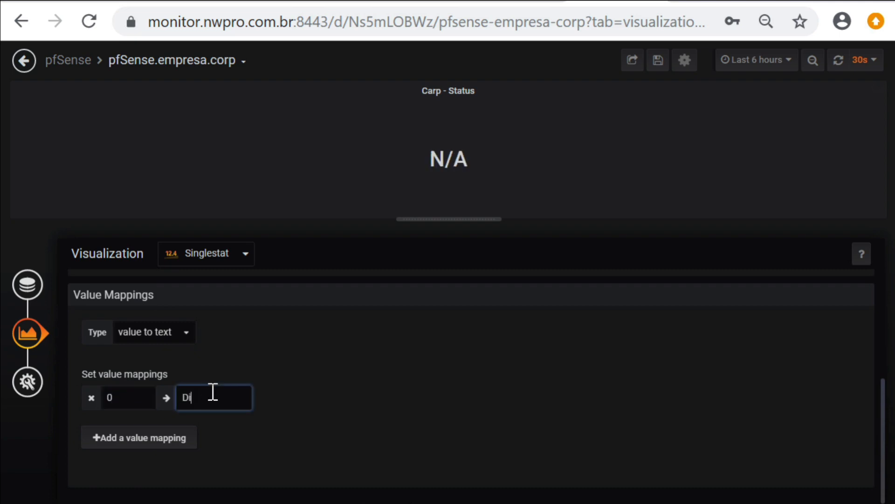
pyautogui.click(142, 441)
pyautogui.write('1')
pyautogui.click(200, 429)
pyautogui.write('Master')
pyautogui.click(161, 464)
pyautogui.write('2')
pyautogui.click(225, 454)
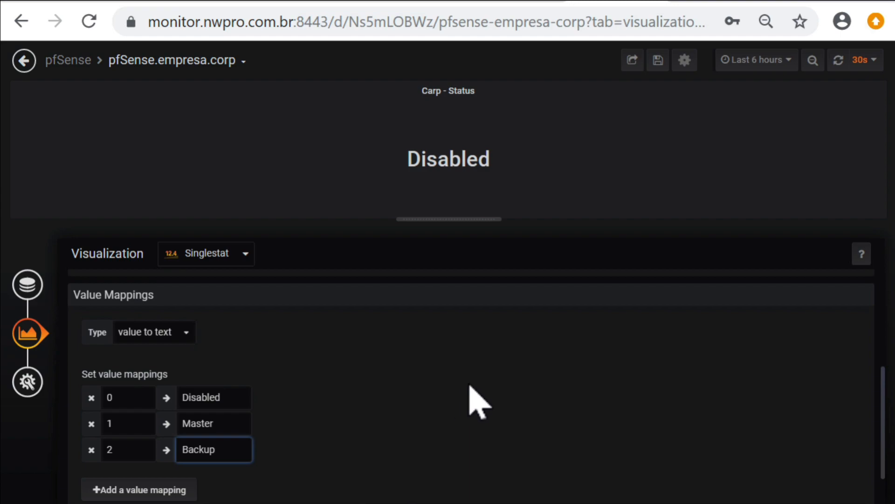
pyautogui.scroll(-1, 445, 449)
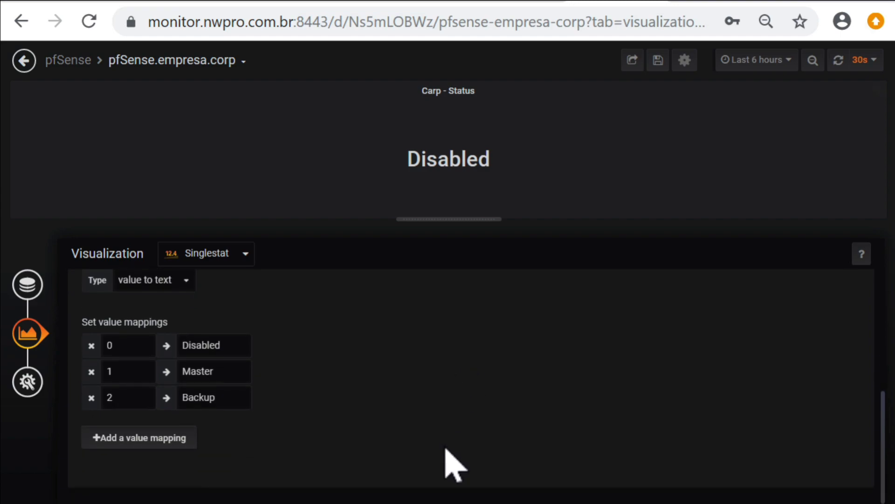
pyautogui.scroll(5, 430, 450)
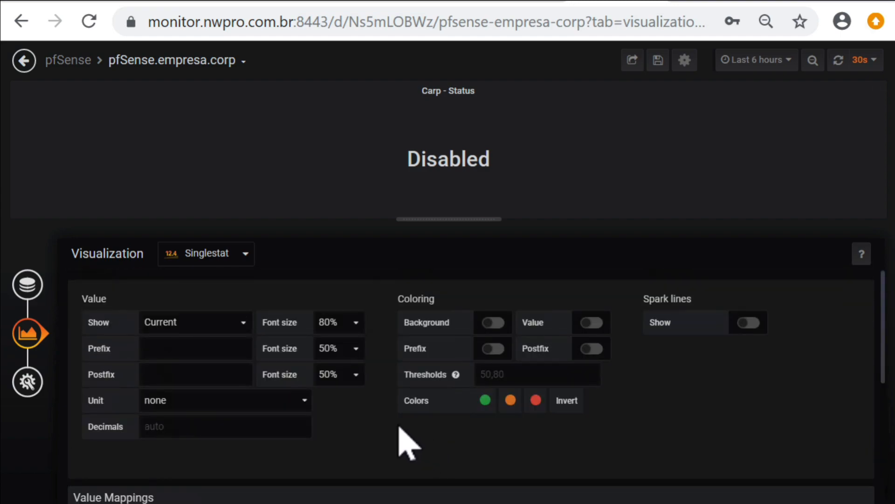
pyautogui.click(24, 61)
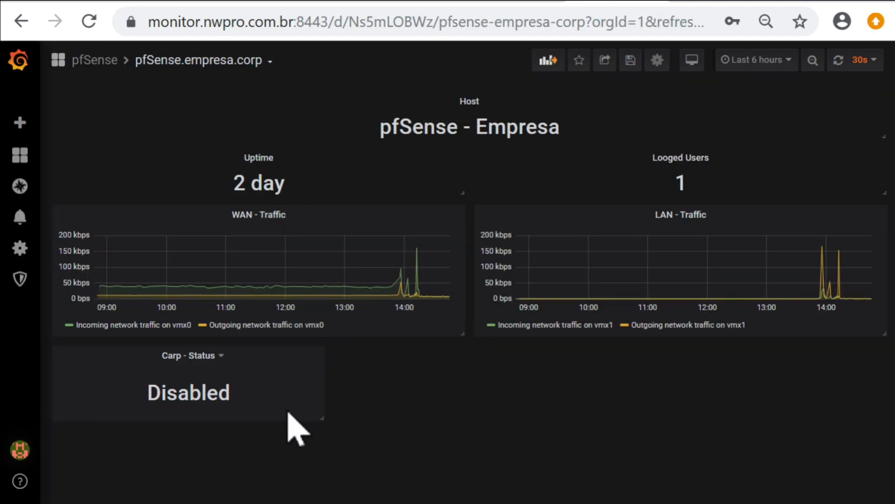
# Step: Shrink the Carp - Status panel to about half the WAN - Traffic panel's width and make its background transparent
pyautogui.moveTo(326, 418); pyautogui.dragTo(257, 403)
pyautogui.click(190, 361)
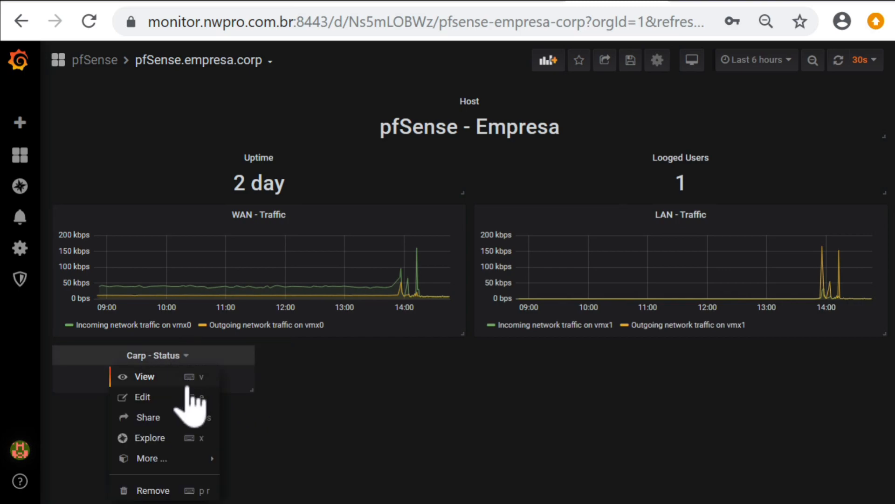
pyautogui.click(192, 396)
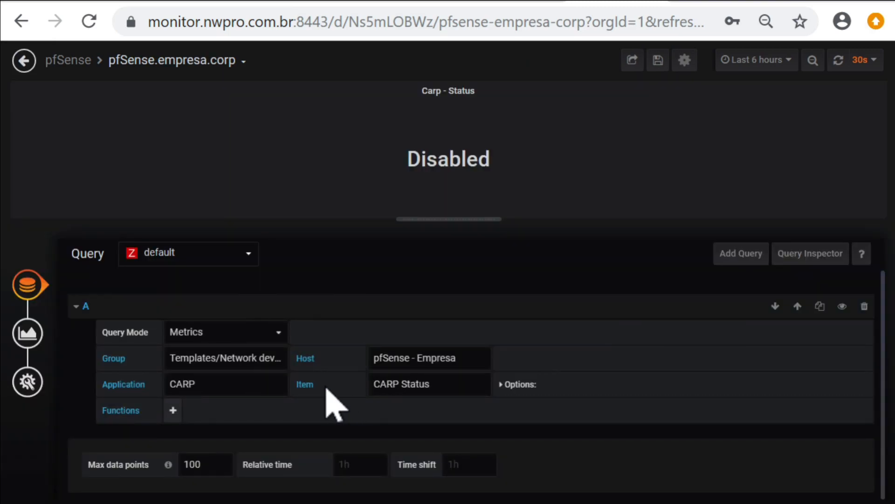
pyautogui.click(63, 379)
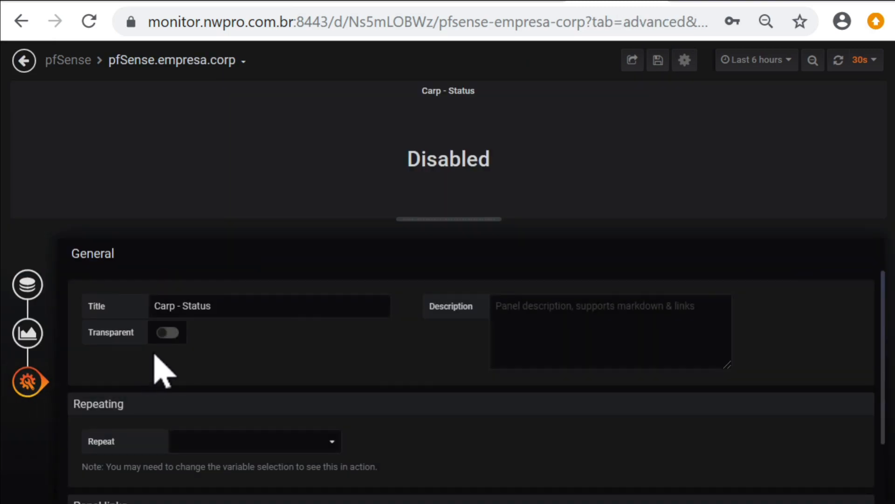
pyautogui.click(168, 333)
pyautogui.press('Escape')
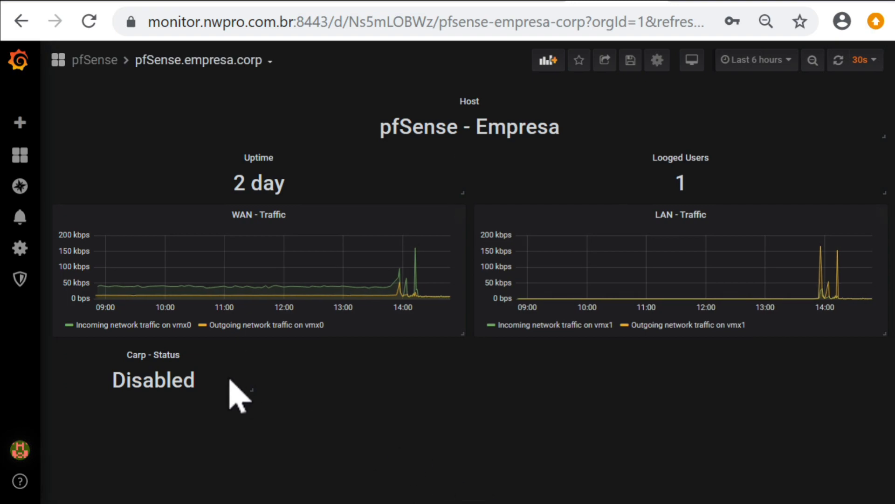
# Step: Duplicate the Carp - Status panel and open the copy for editing
pyautogui.click(187, 358)
pyautogui.moveTo(186, 460)
pyautogui.click(251, 459)
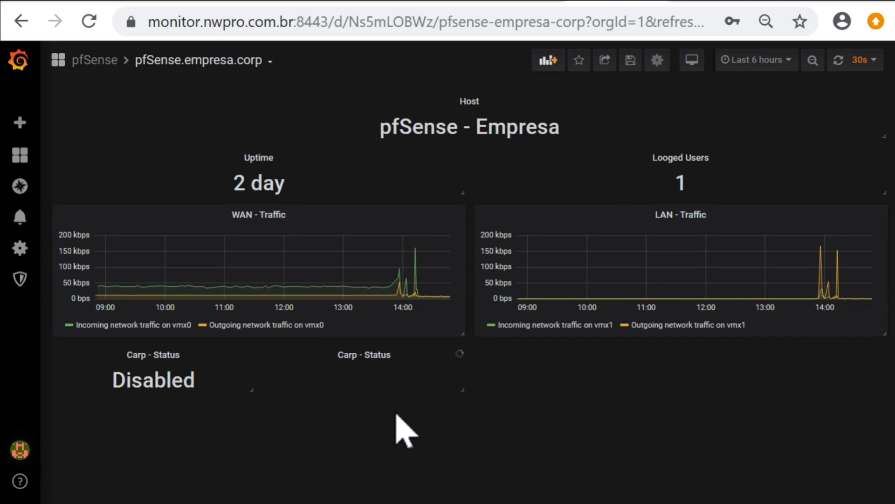
pyautogui.click(373, 355)
pyautogui.press('e')
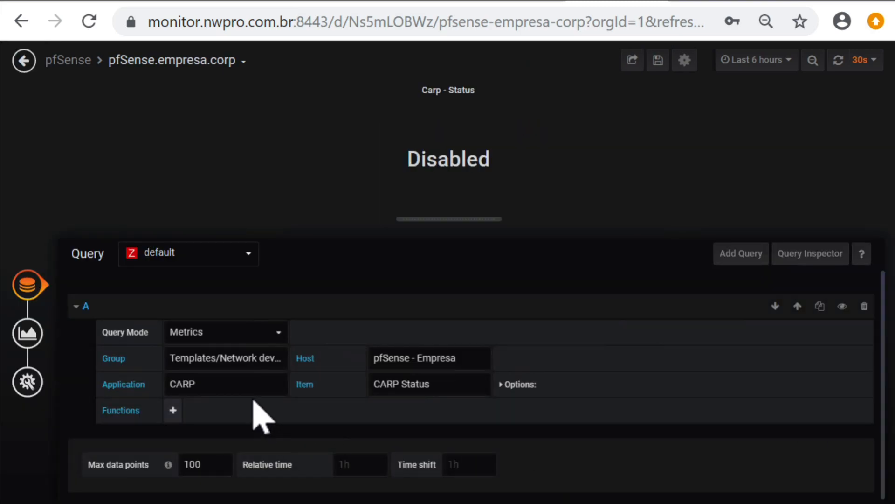
# Step: Set the duplicated panel's query to application OpenVPN Server and item OpenVPN Server VPN-FILIAL-SP Tunnel Status
pyautogui.click(208, 390)
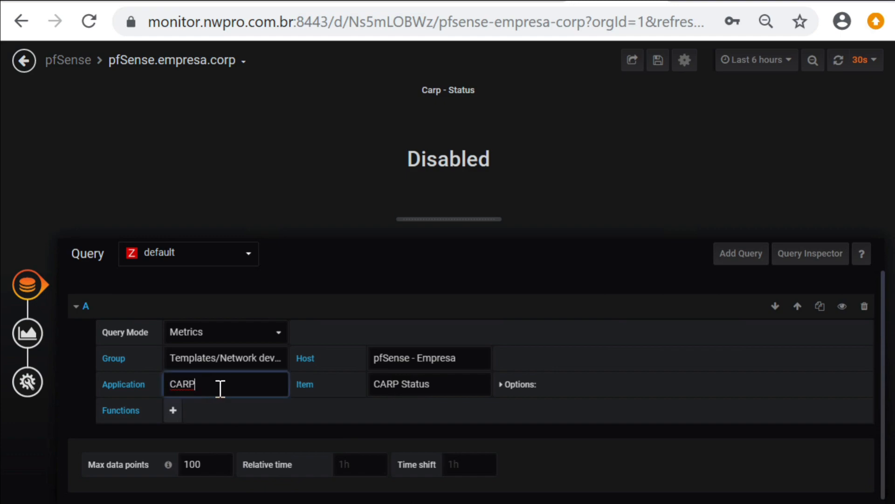
pyautogui.press('BackSpace')
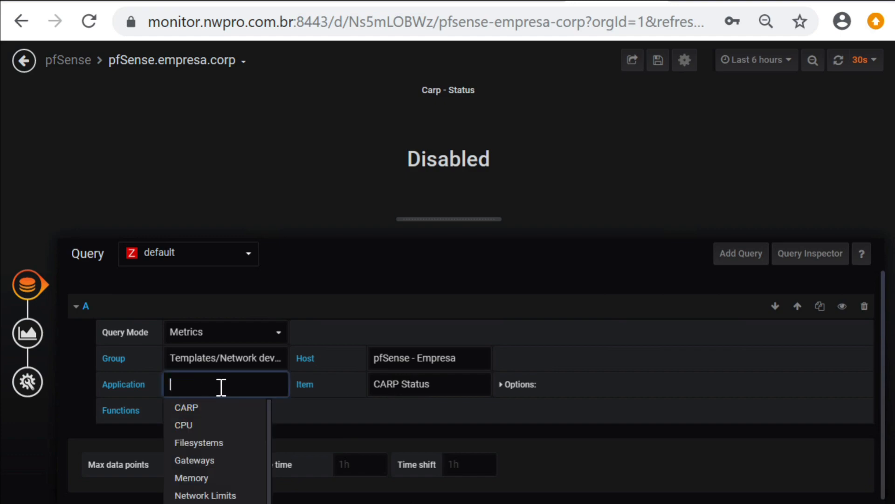
pyautogui.scroll(-3, 247, 473)
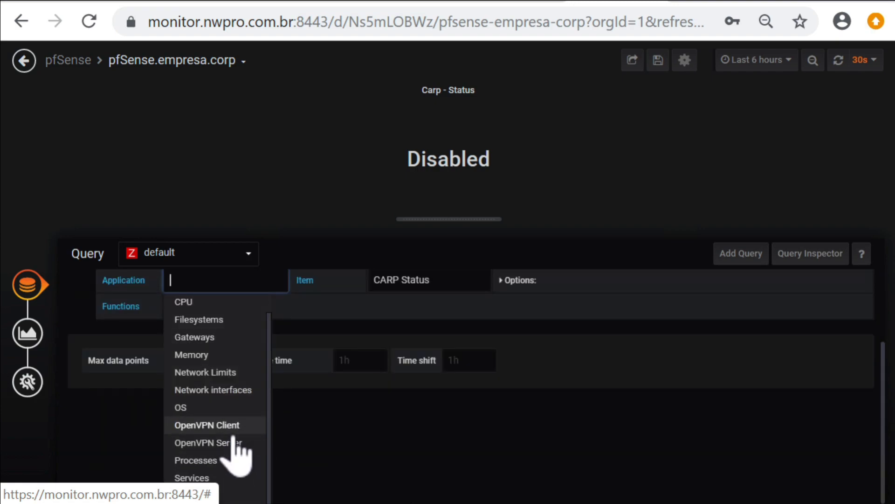
pyautogui.click(243, 442)
pyautogui.click(438, 387)
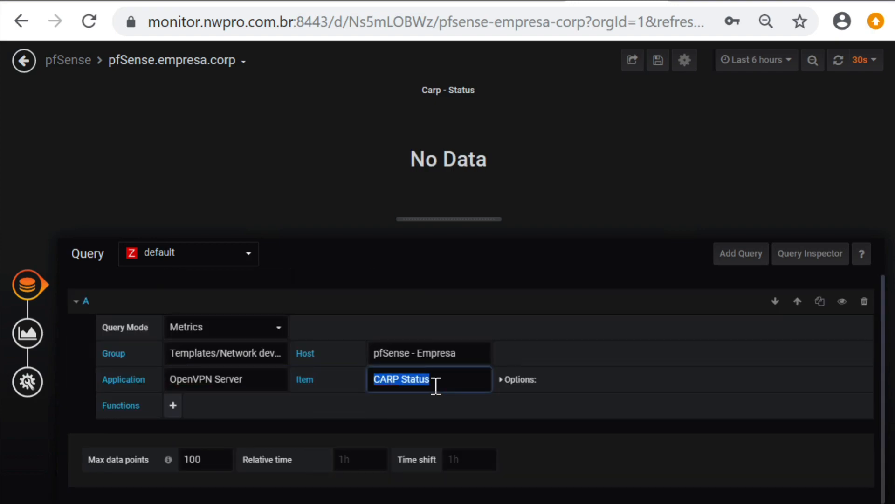
pyautogui.press('BackSpace')
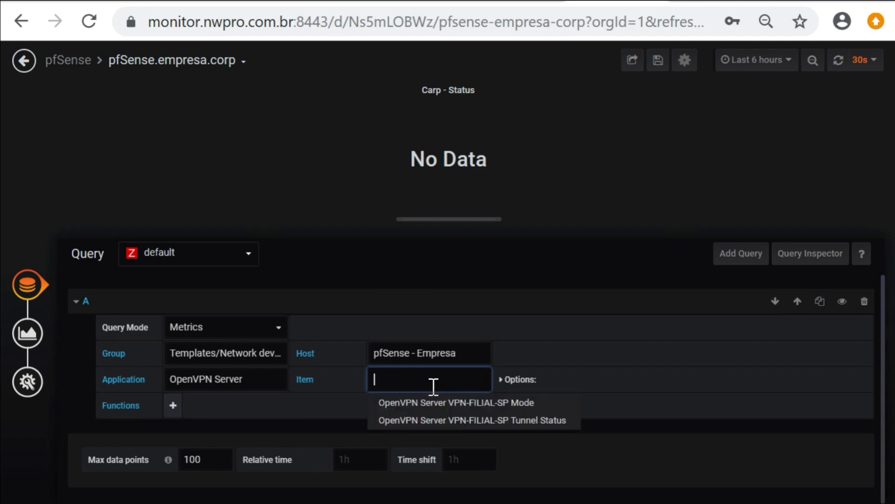
pyautogui.click(459, 421)
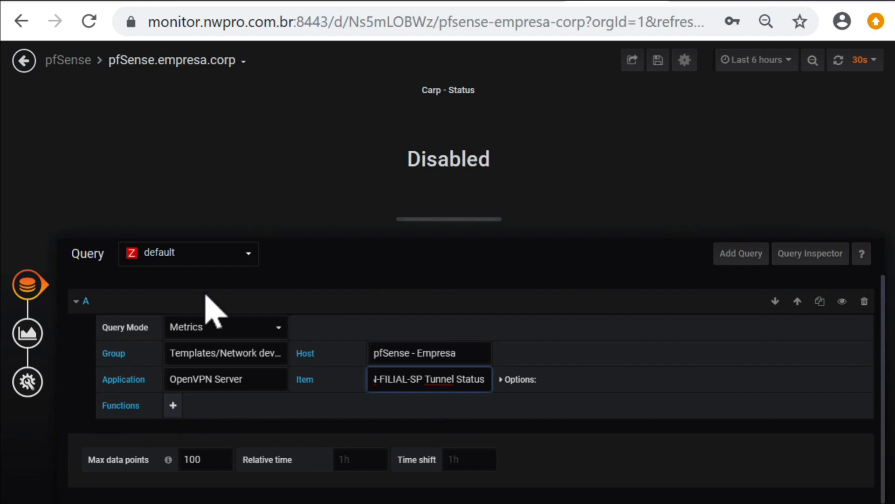
# Step: Retitle the duplicated panel VPN FILIAL SP - Status
pyautogui.click(28, 391)
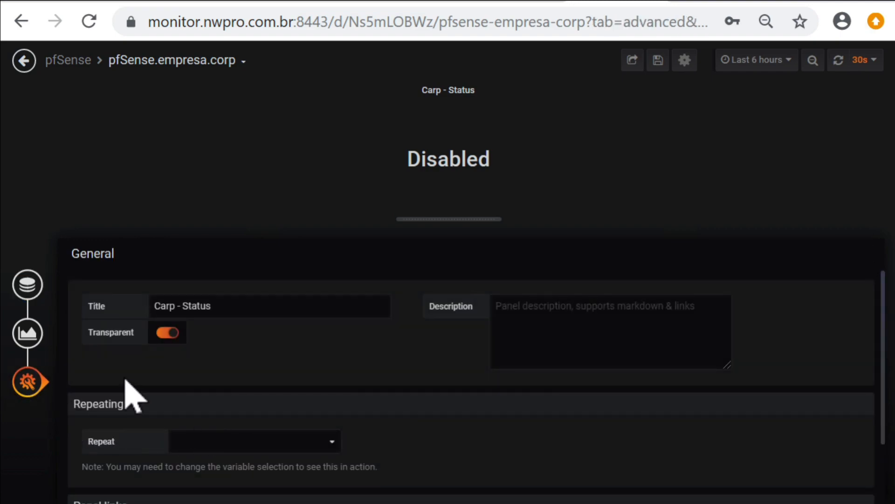
pyautogui.click(241, 306)
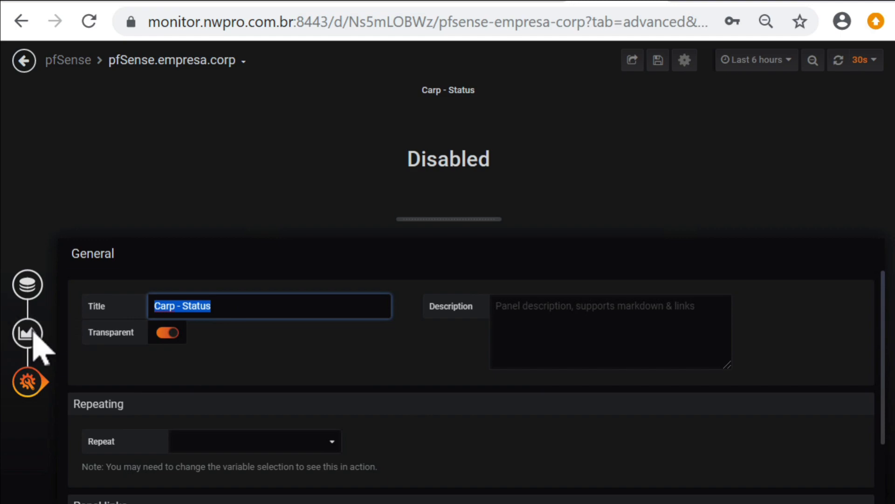
pyautogui.write('VPN FILIAL SP')
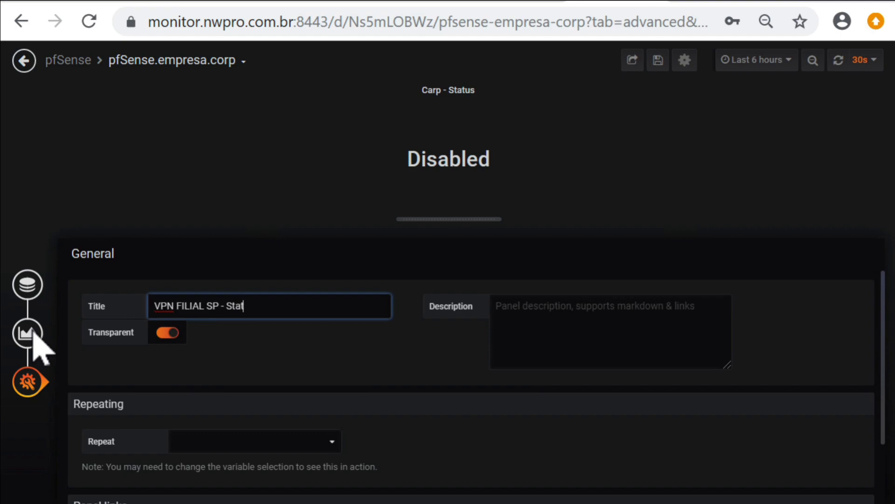
pyautogui.click(215, 345)
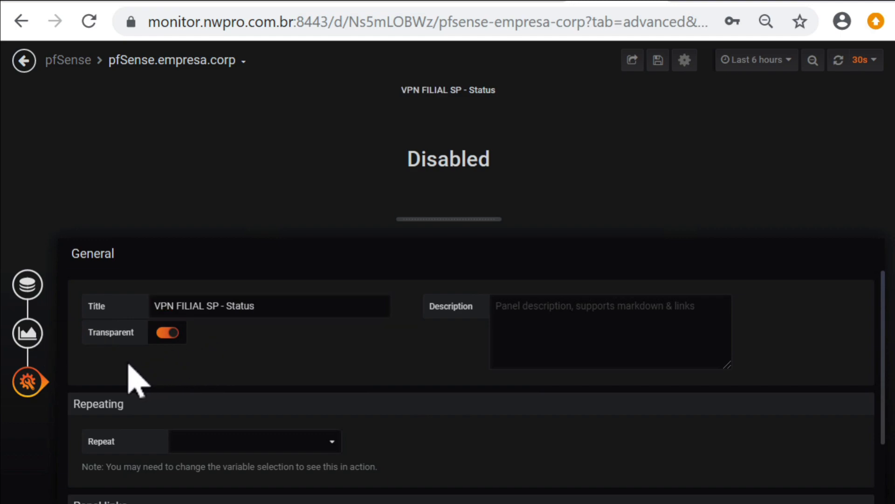
# Step: Change the VPN FILIAL SP - Status panel's value mappings to 0 = DOWN and 1 = UP, and remove the mapping for 2
pyautogui.click(29, 332)
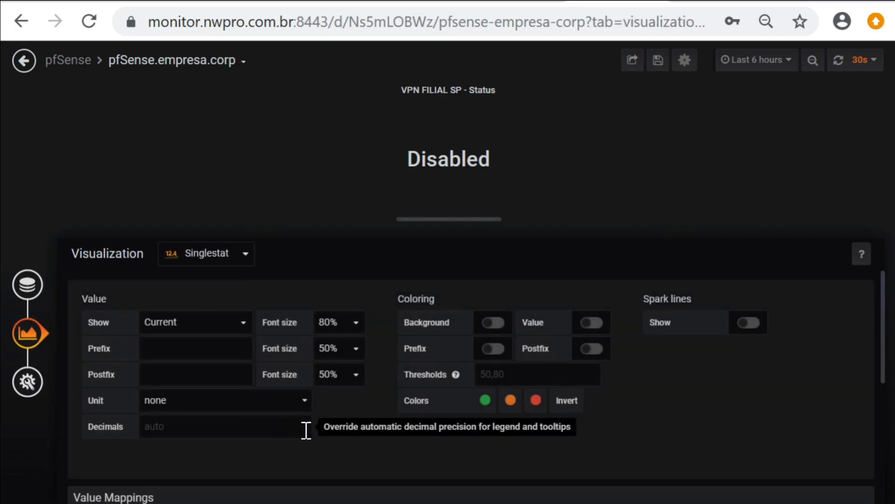
pyautogui.scroll(-3, 424, 485)
pyautogui.scroll(-2, 423, 479)
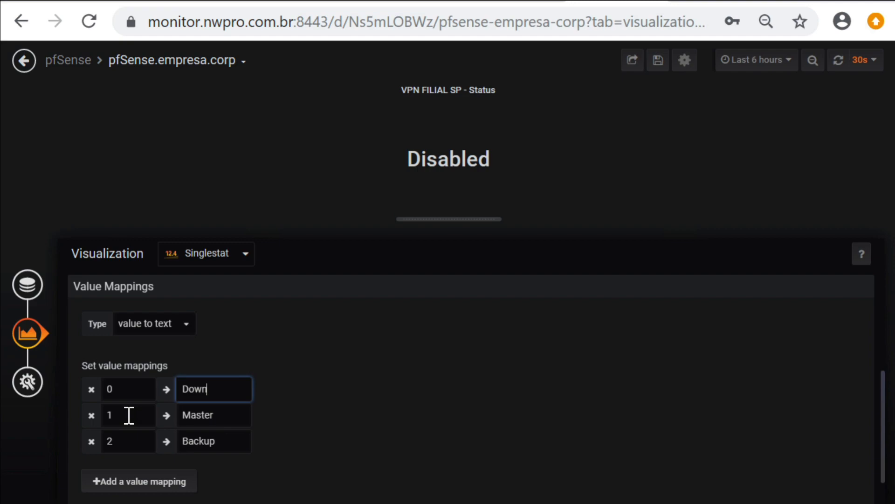
pyautogui.click(228, 418)
pyautogui.doubleClick(228, 418)
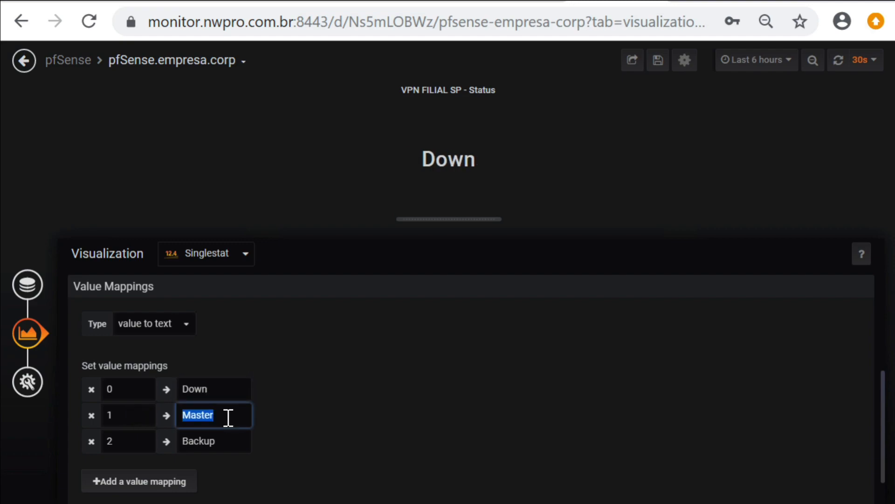
pyautogui.doubleClick(231, 384)
pyautogui.click(364, 410)
# Step: Set the VPN status panel's thresholds to 0,1 and turn on coloring for its value
pyautogui.scroll(5, 623, 426)
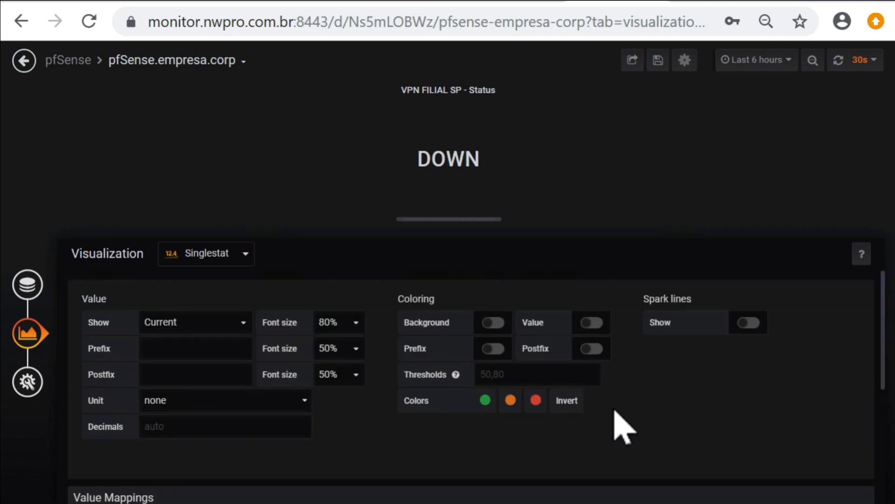
pyautogui.click(542, 378)
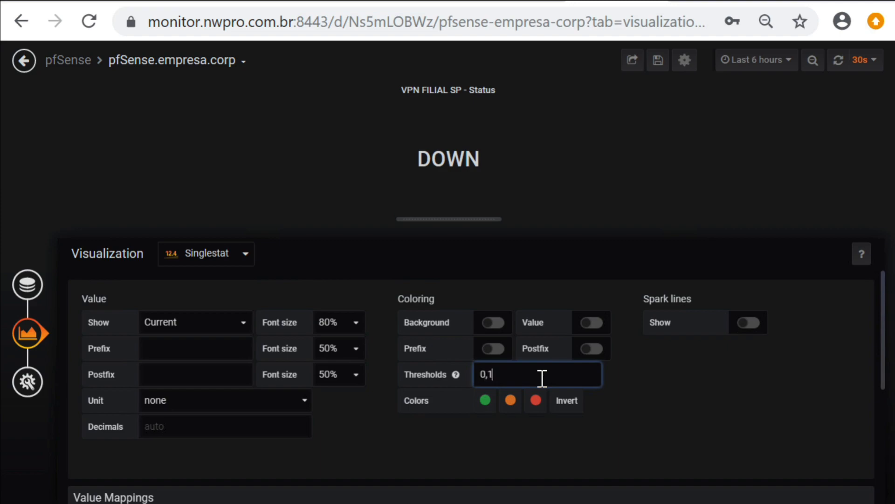
pyautogui.click(632, 381)
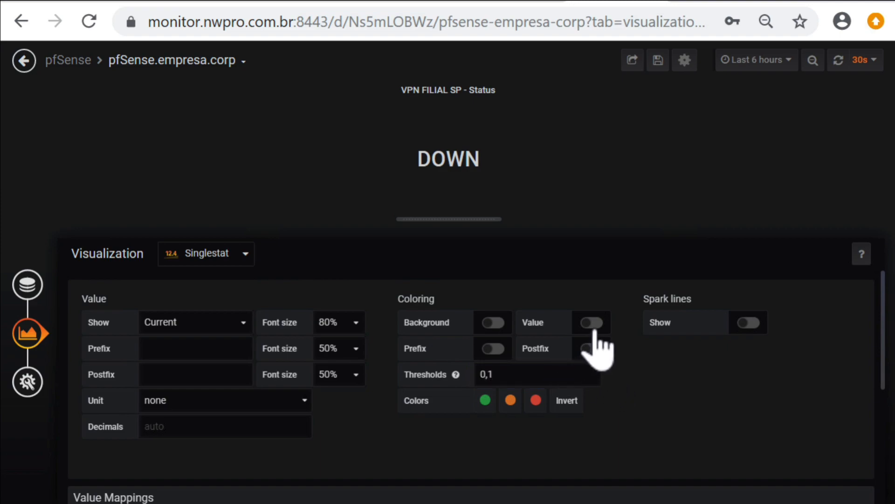
pyautogui.click(591, 323)
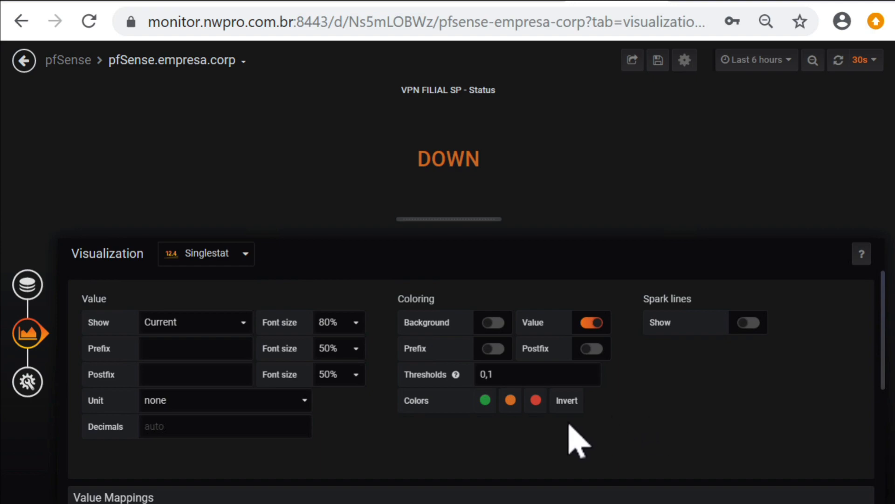
# Step: Invert the VPN panel's threshold colors, change the middle color to the second red shade, and return to the dashboard
pyautogui.scroll(-4, 590, 449)
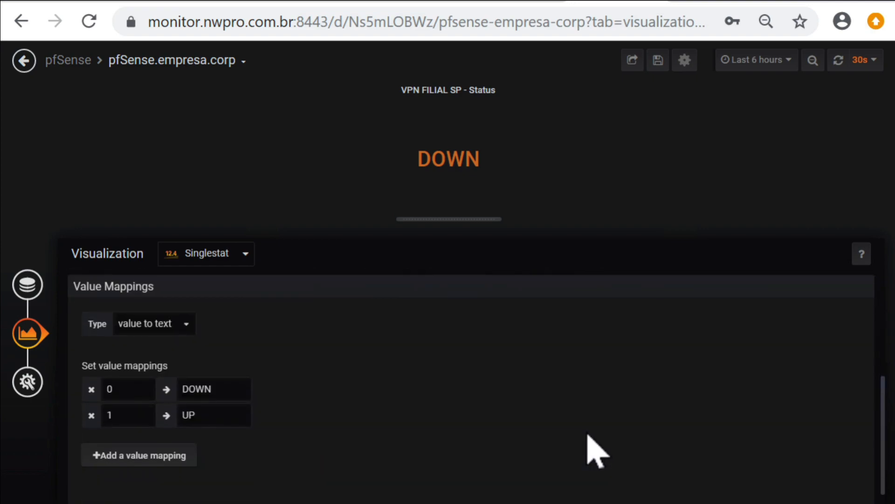
pyautogui.scroll(2, 594, 450)
pyautogui.scroll(3, 589, 436)
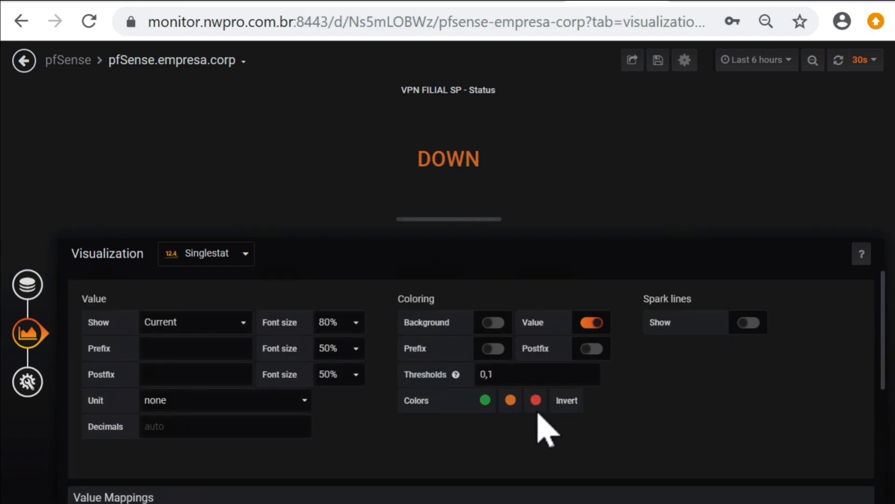
pyautogui.click(567, 401)
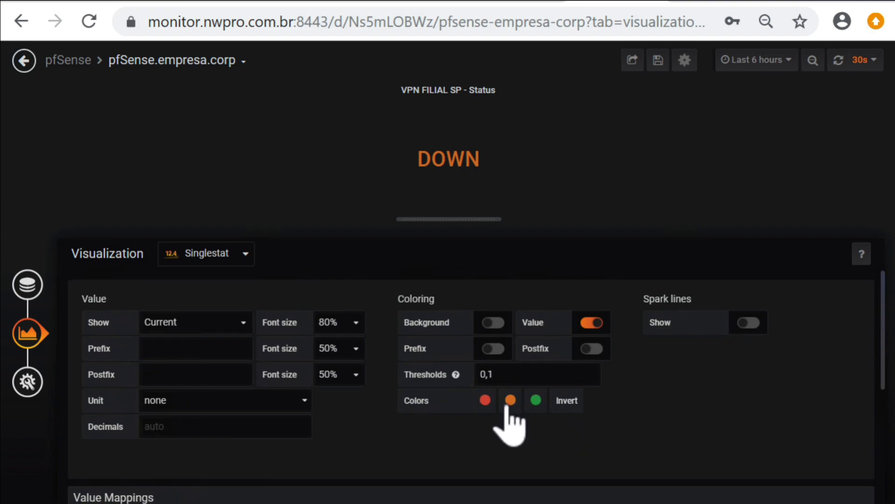
pyautogui.click(511, 400)
pyautogui.click(575, 305)
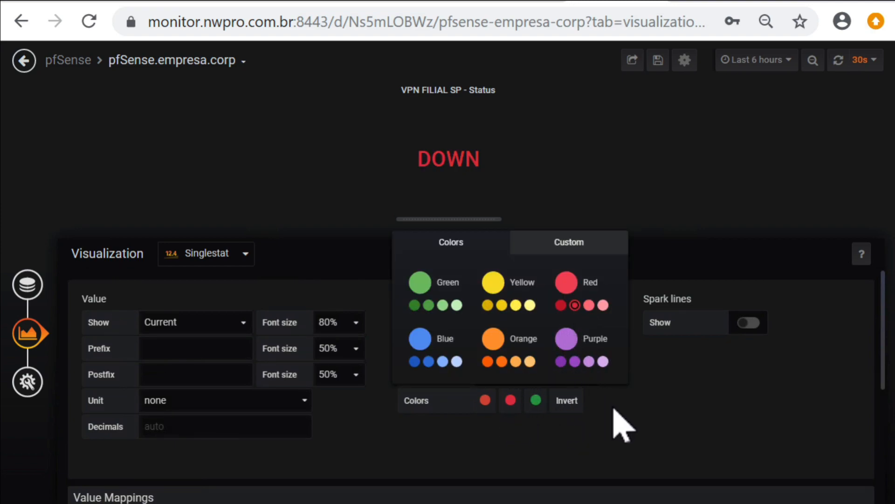
pyautogui.click(589, 305)
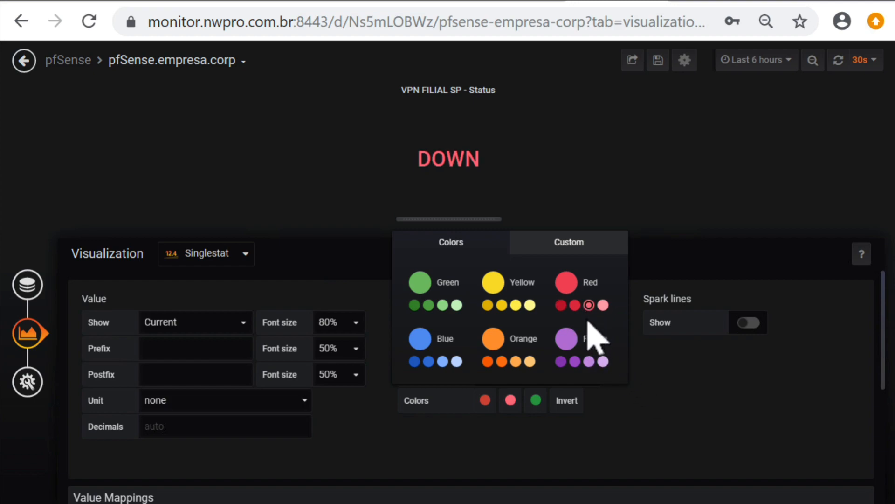
pyautogui.click(561, 305)
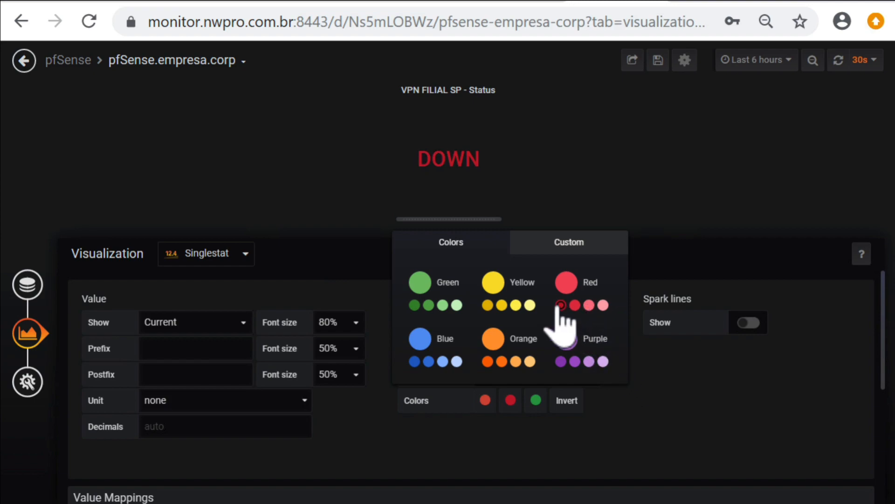
pyautogui.click(510, 400)
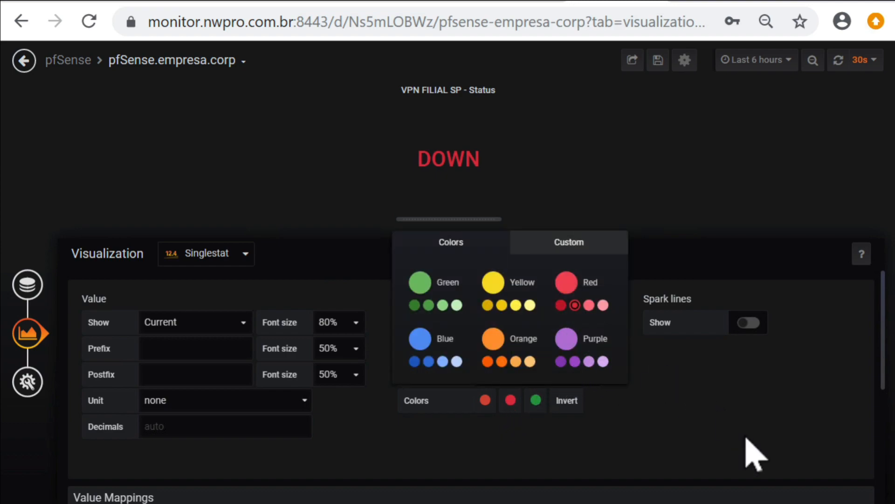
pyautogui.click(24, 62)
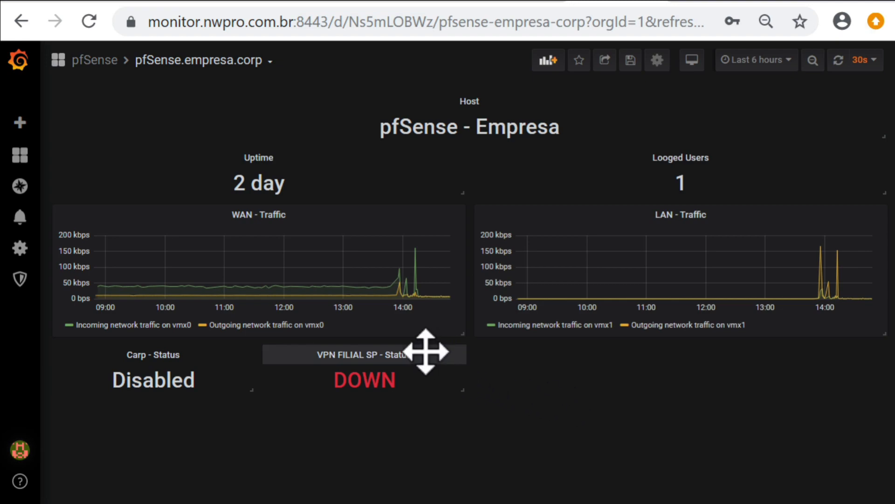
# Step: Duplicate the VPN FILIAL SP - Status panel and open the copy for editing
pyautogui.click(402, 356)
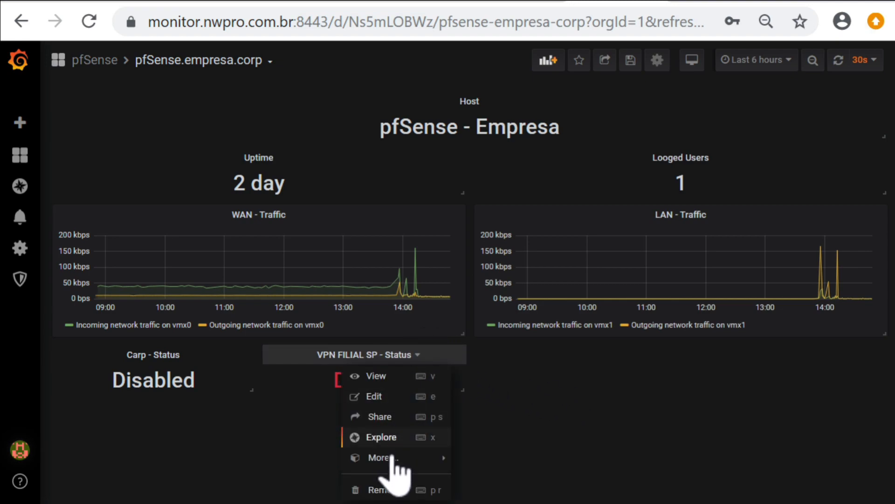
pyautogui.moveTo(395, 458)
pyautogui.click(506, 458)
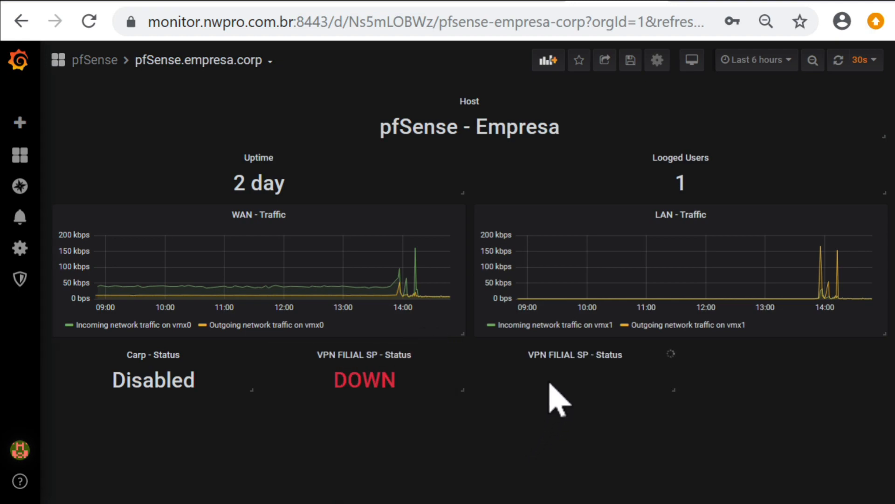
pyautogui.click(578, 357)
pyautogui.click(577, 395)
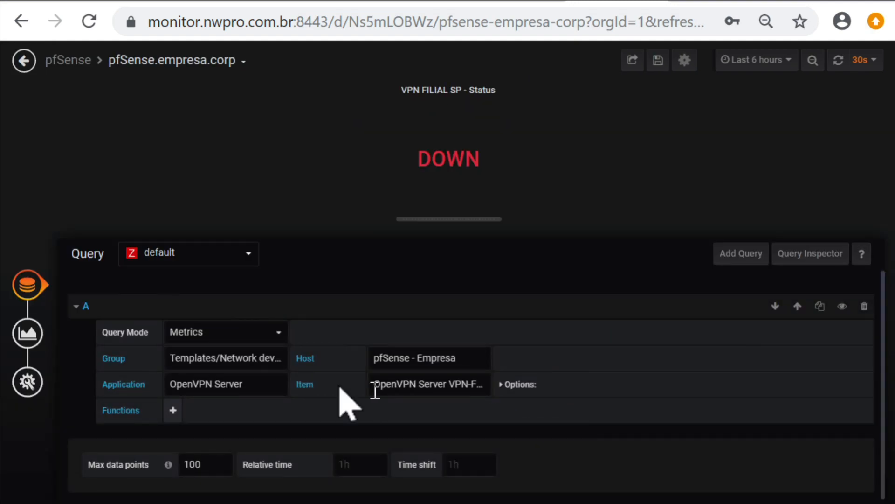
# Step: Set the copied panel's query to application Gateways and item Gateway WAN_DHCP Status
pyautogui.doubleClick(240, 383)
pyautogui.press('BackSpace')
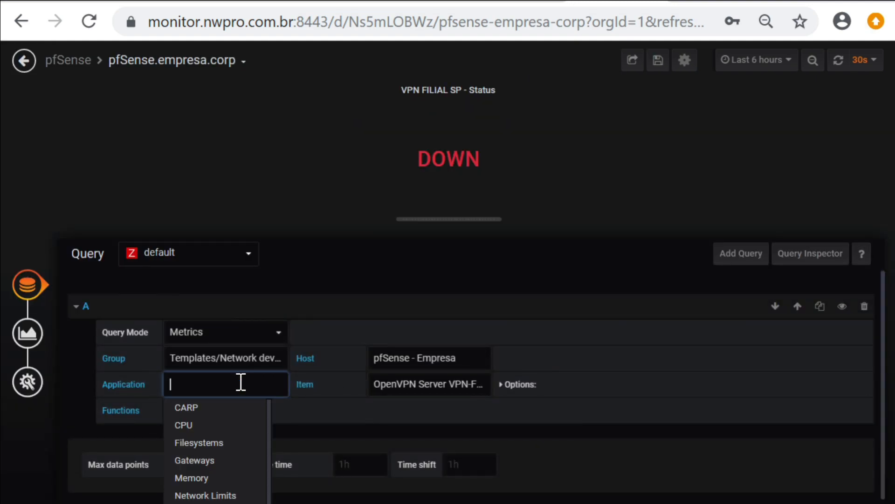
pyautogui.scroll(-2, 240, 416)
pyautogui.scroll(-2, 246, 427)
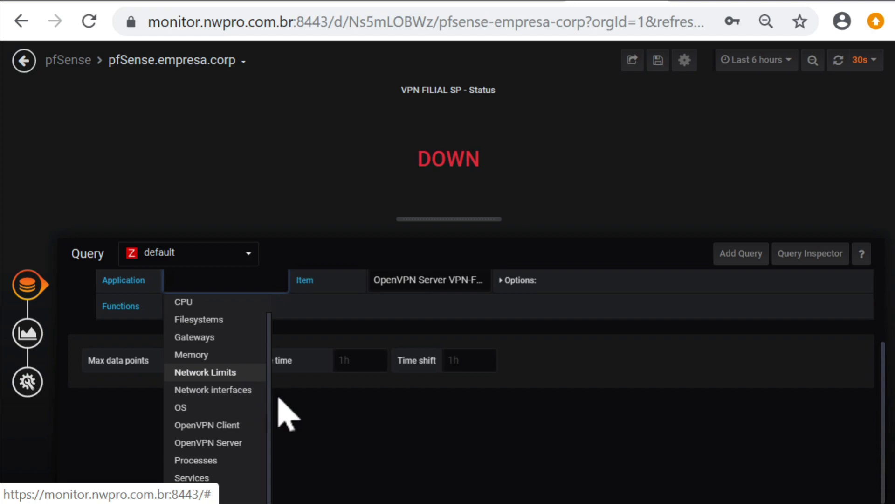
pyautogui.click(212, 337)
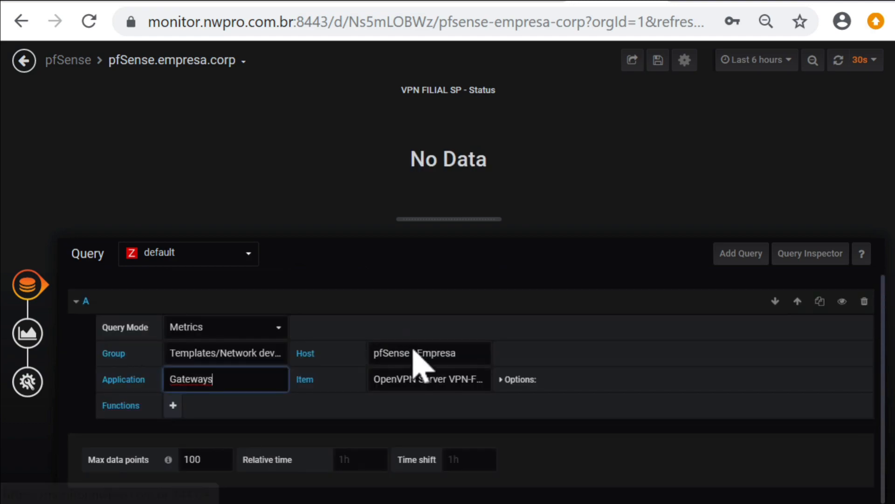
pyautogui.click(414, 379)
pyautogui.hotkey('ctrl', 'a')
pyautogui.press('BackSpace')
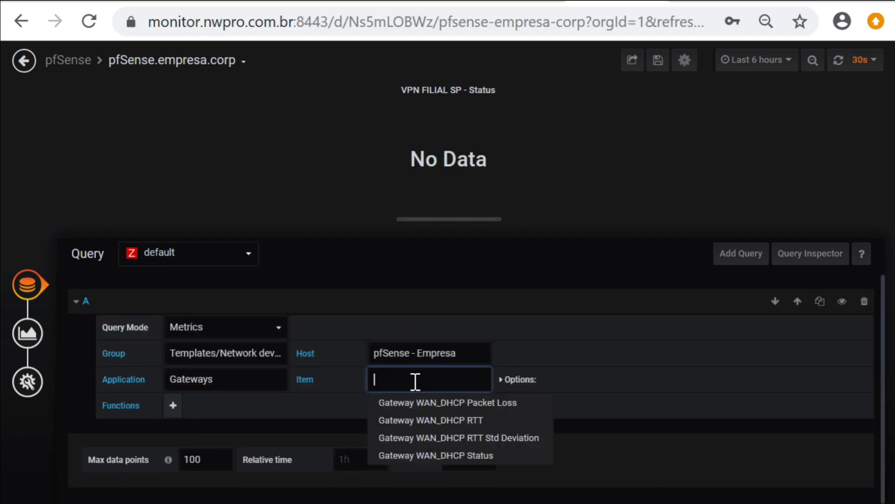
pyautogui.click(410, 455)
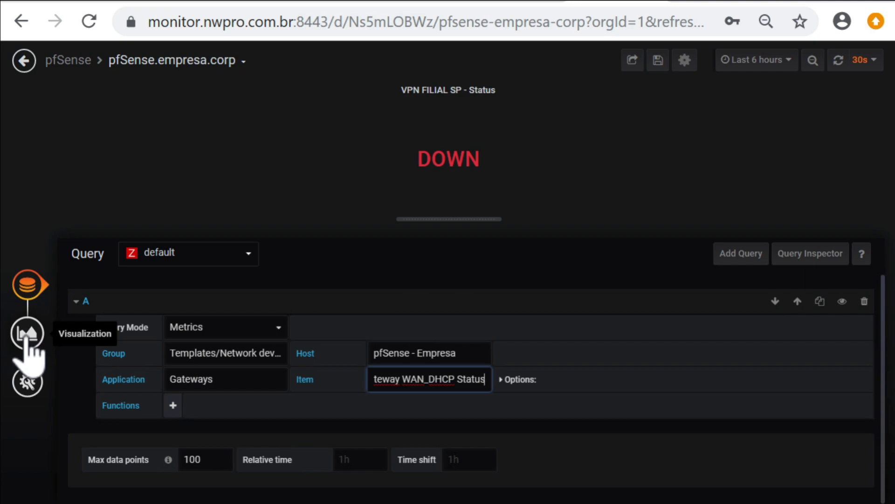
# Step: Set the gateway panel's value mappings to 0 = UP, 1 = DOWN and an added 4 = DOWN (Forced)
pyautogui.click(26, 341)
pyautogui.scroll(-1, 422, 476)
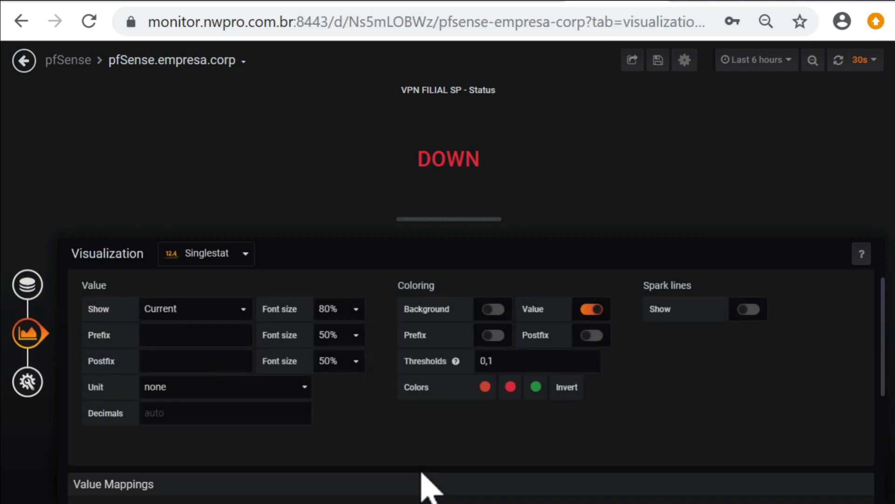
pyautogui.scroll(-4, 422, 476)
pyautogui.doubleClick(230, 395)
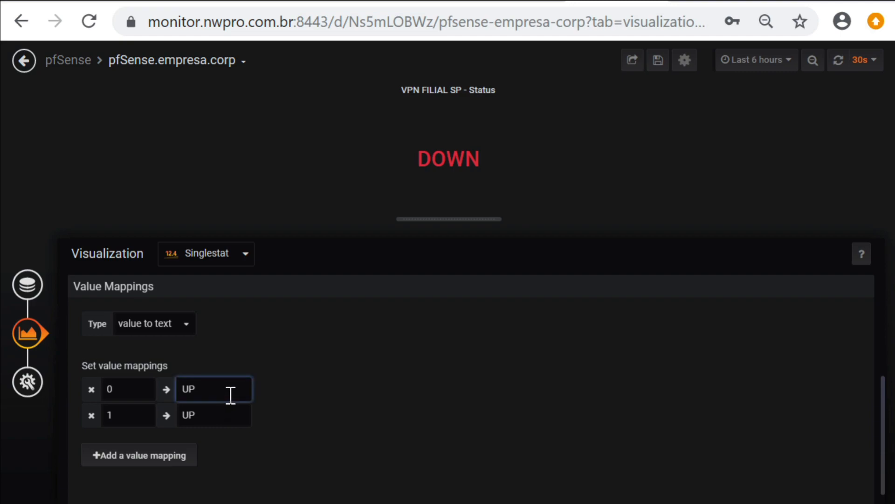
pyautogui.doubleClick(217, 413)
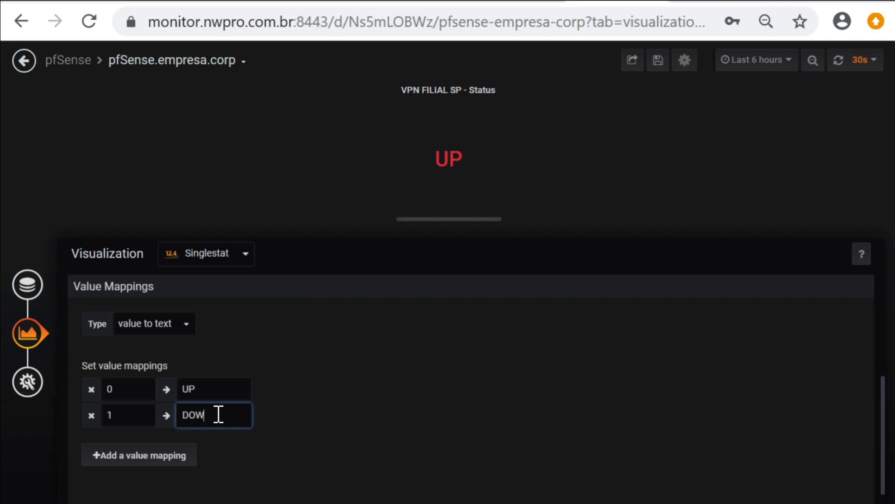
pyautogui.click(141, 461)
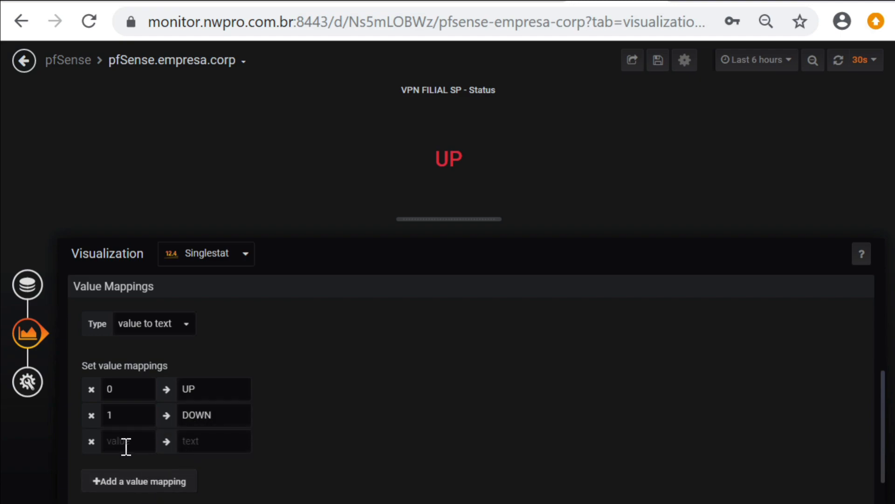
pyautogui.click(223, 447)
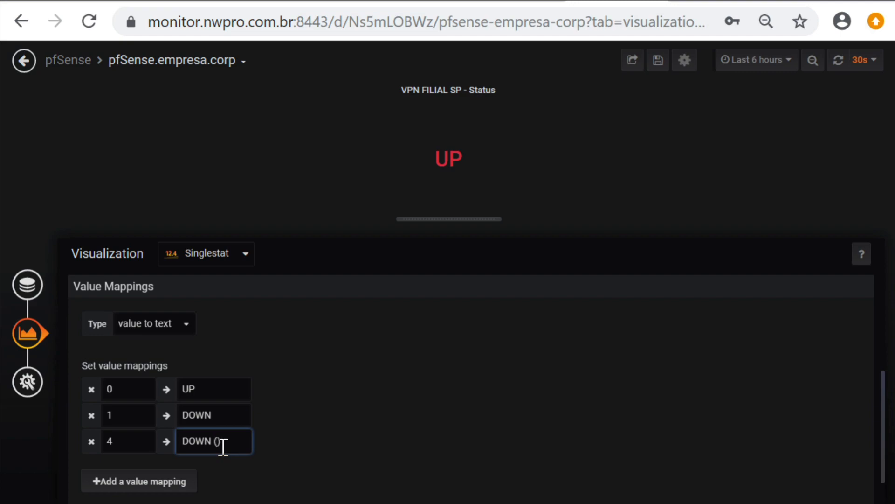
pyautogui.write('DOWN (Forced)')
pyautogui.click(332, 450)
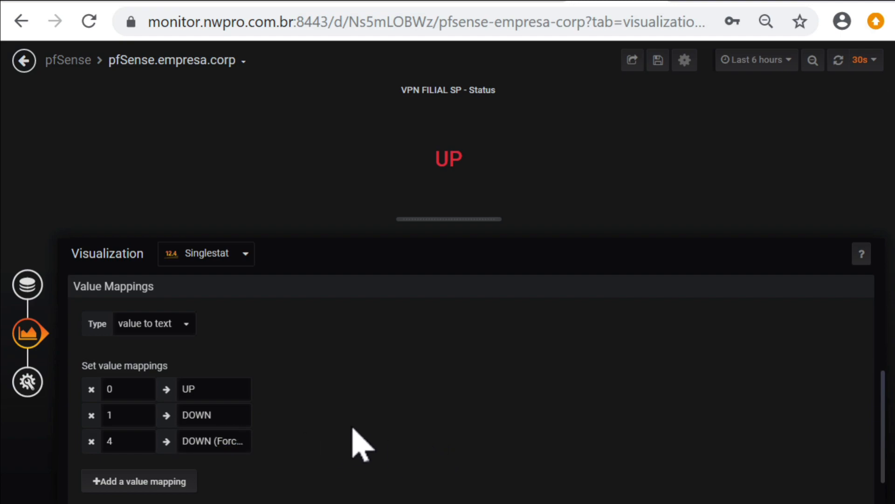
# Step: Set the gateway panel's middle threshold color to green and the last one to red, then return to the dashboard
pyautogui.scroll(5, 363, 444)
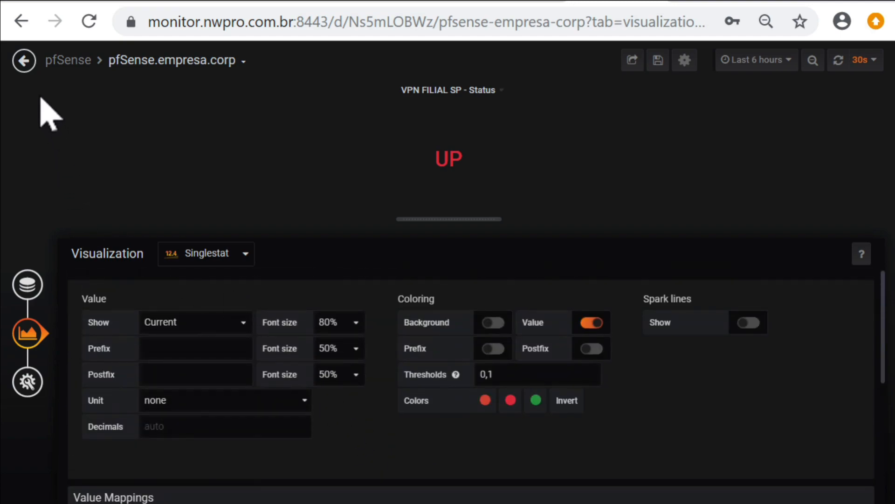
pyautogui.click(536, 401)
pyautogui.click(510, 400)
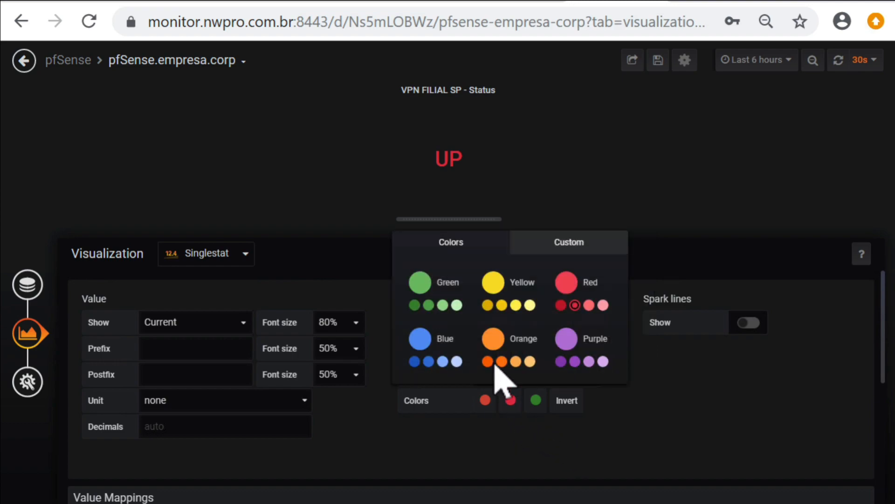
pyautogui.click(429, 305)
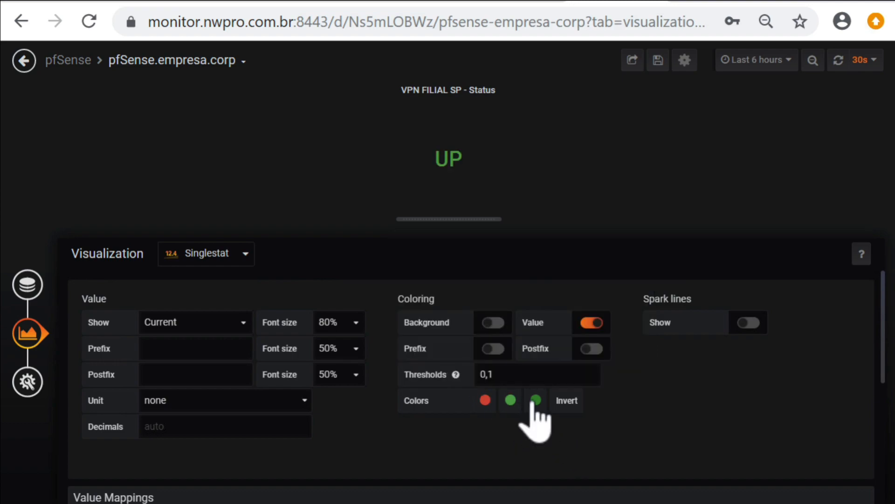
pyautogui.click(537, 400)
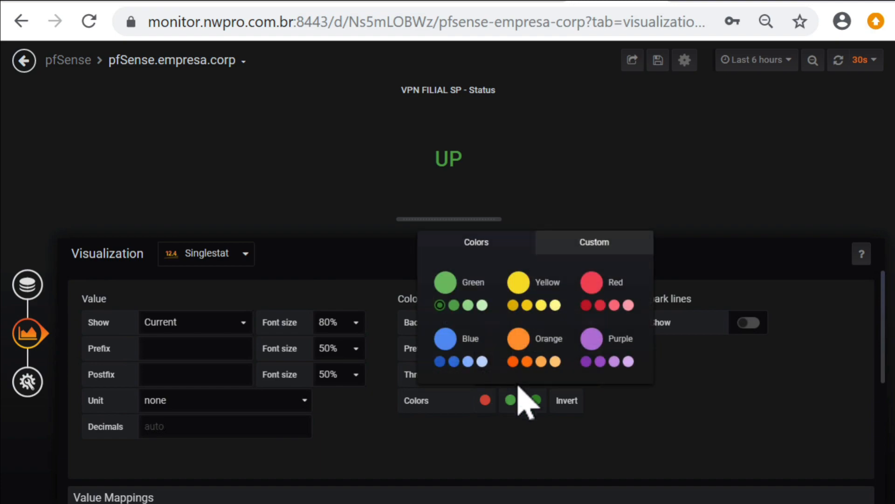
pyautogui.click(600, 305)
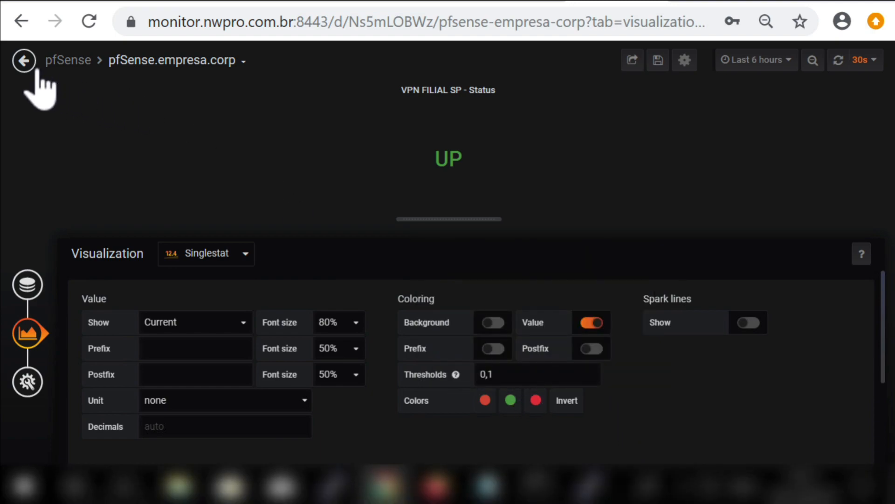
pyautogui.press('Escape')
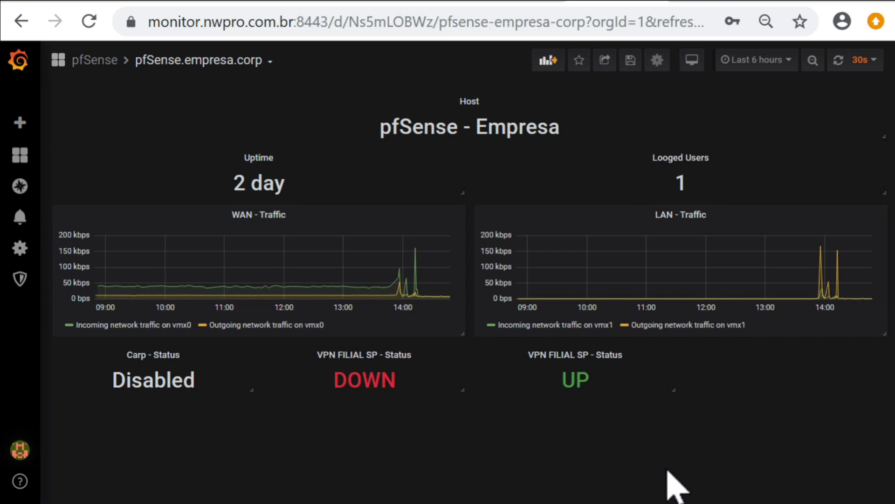
# Step: Duplicate the WAN_DHCP gateway status panel and open the new copy for editing
pyautogui.click(610, 358)
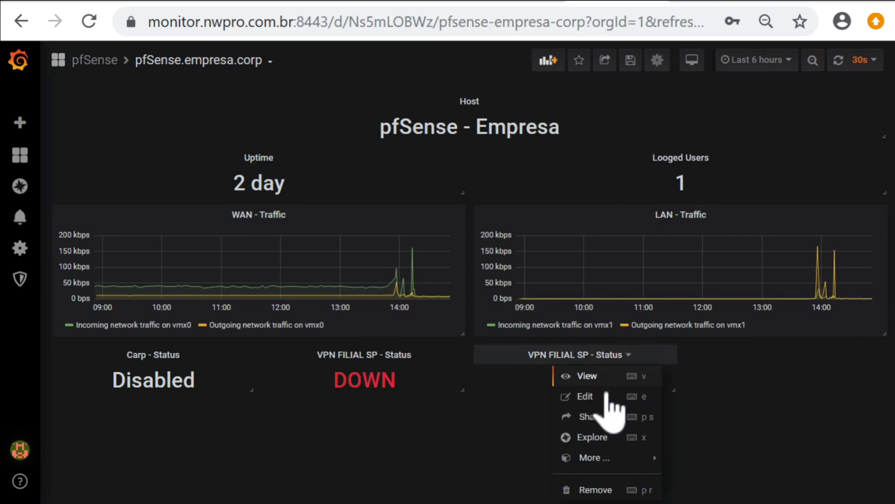
pyautogui.moveTo(606, 457)
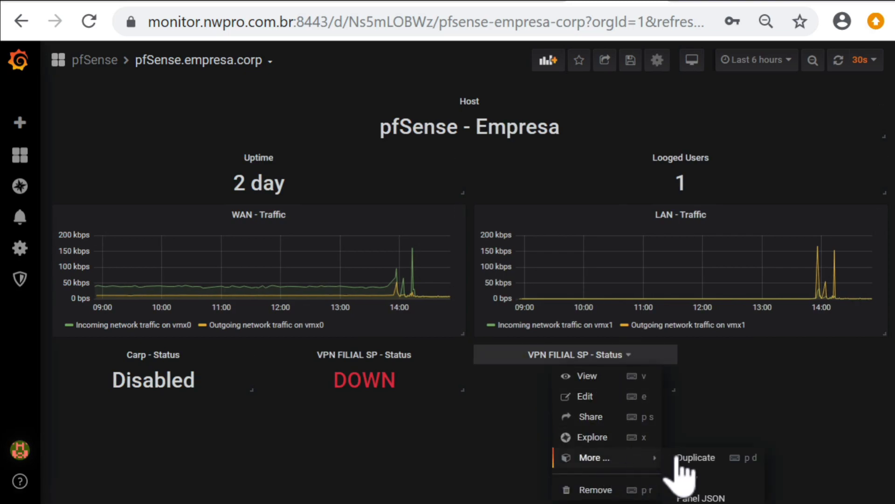
pyautogui.click(713, 453)
pyautogui.click(775, 356)
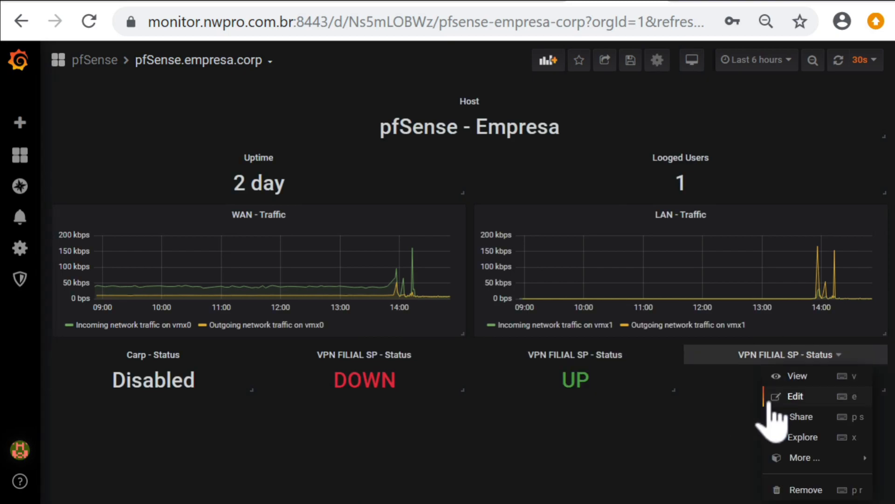
pyautogui.click(769, 400)
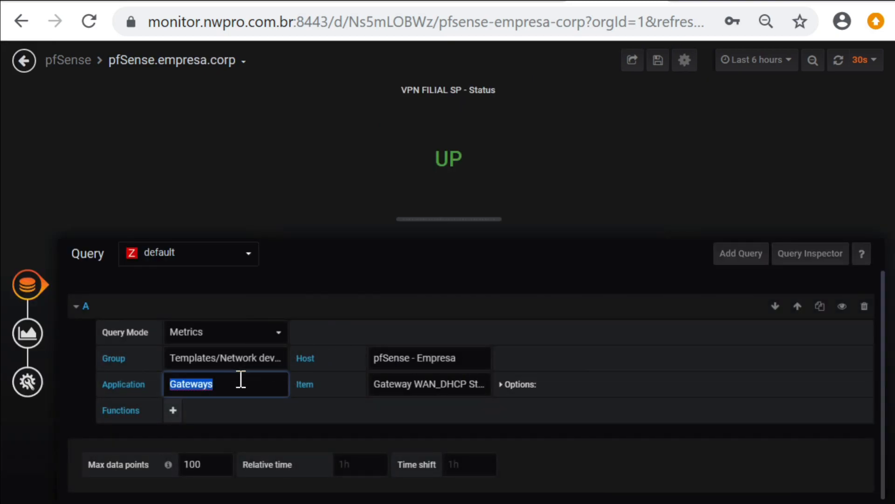
# Step: Set the copied panel's query to application OS and item Checksum of /etc/passwd, and copy the item name
pyautogui.press('BackSpace')
pyautogui.scroll(-3, 216, 420)
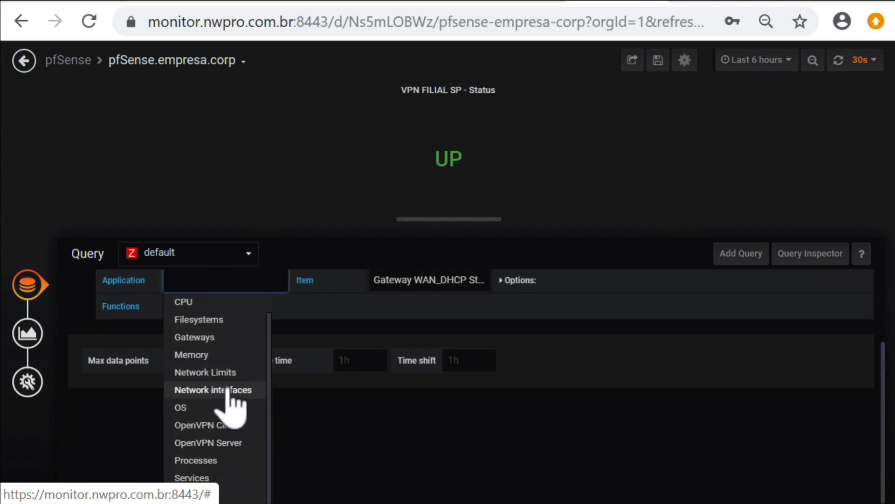
pyautogui.click(217, 407)
pyautogui.click(439, 384)
pyautogui.press('BackSpace')
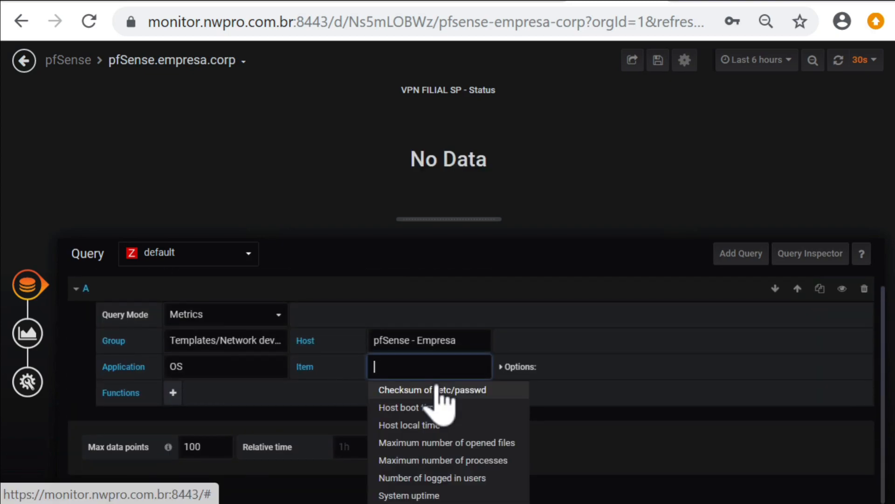
pyautogui.click(480, 389)
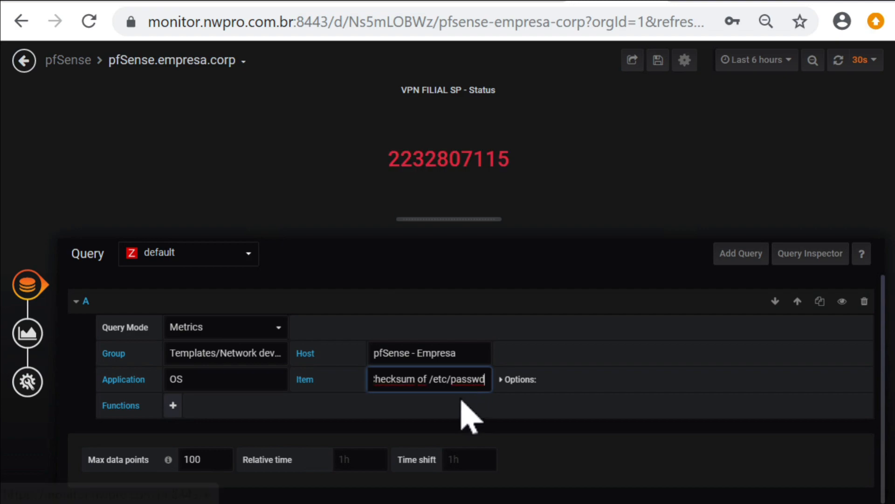
pyautogui.click(434, 378)
pyautogui.hotkey('ctrl', 'c')
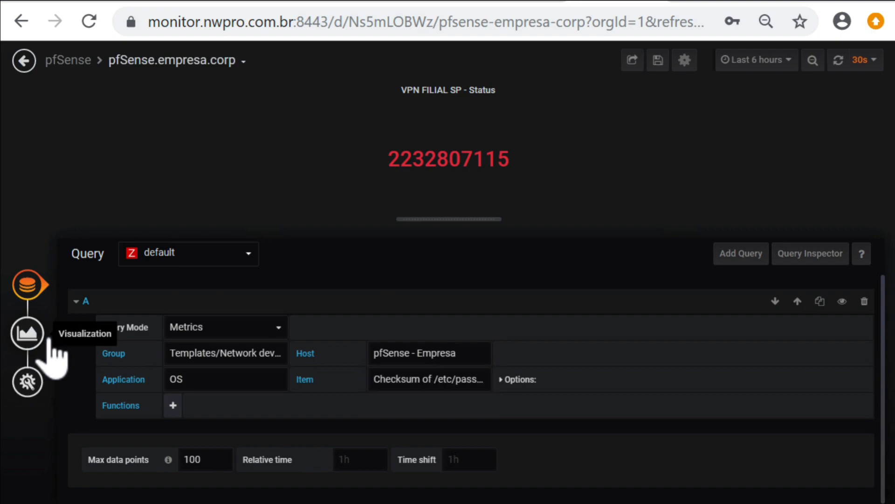
# Step: Remove all value mappings from the checksum panel and turn off its value coloring
pyautogui.click(31, 336)
pyautogui.scroll(-5, 256, 436)
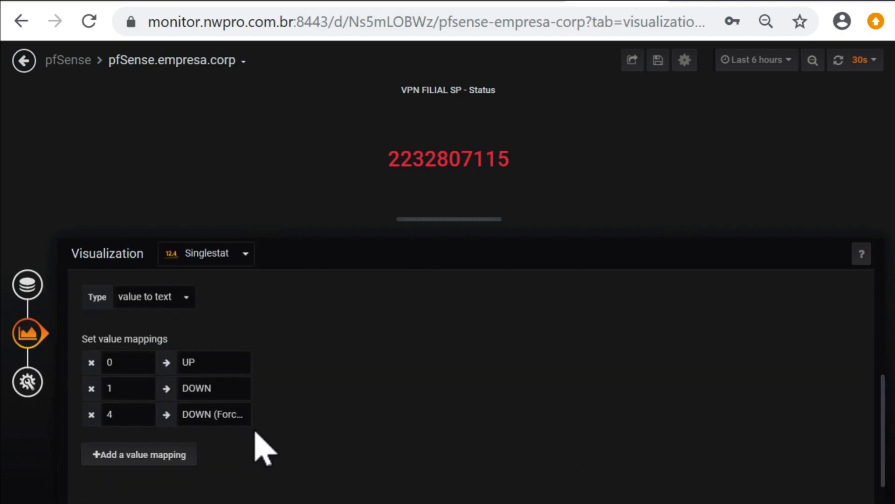
pyautogui.click(91, 397)
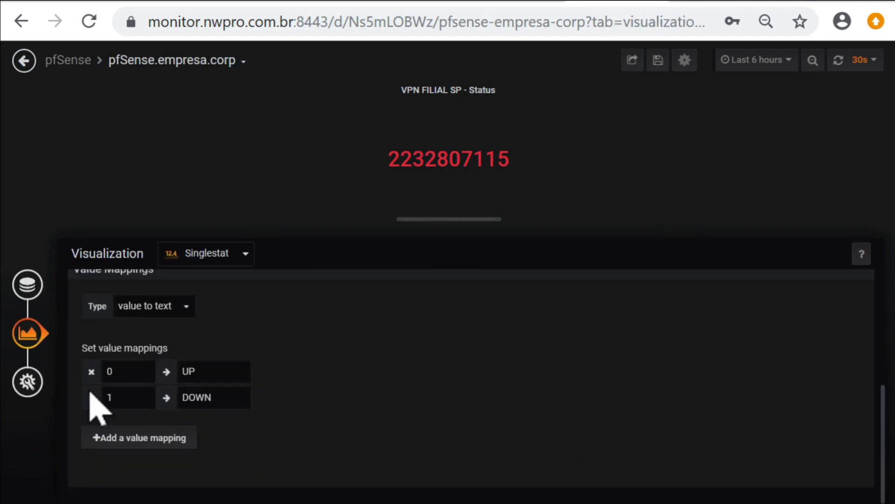
pyautogui.click(92, 371)
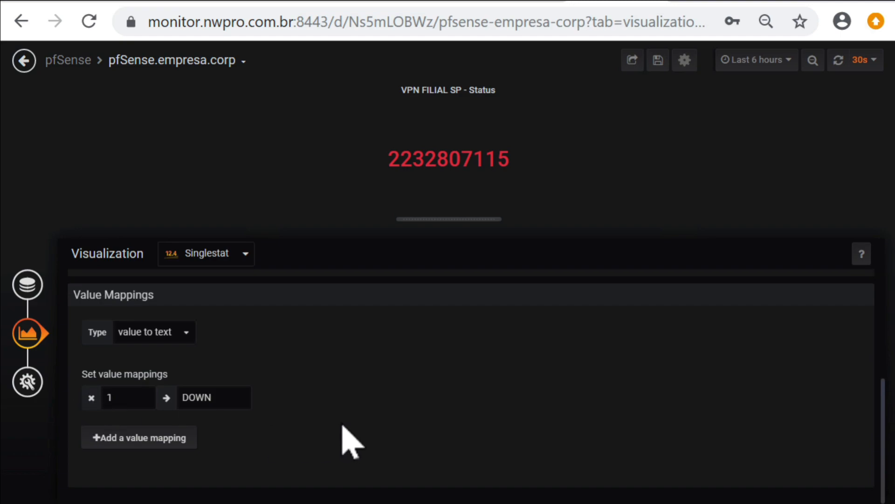
pyautogui.click(92, 398)
pyautogui.scroll(4, 419, 434)
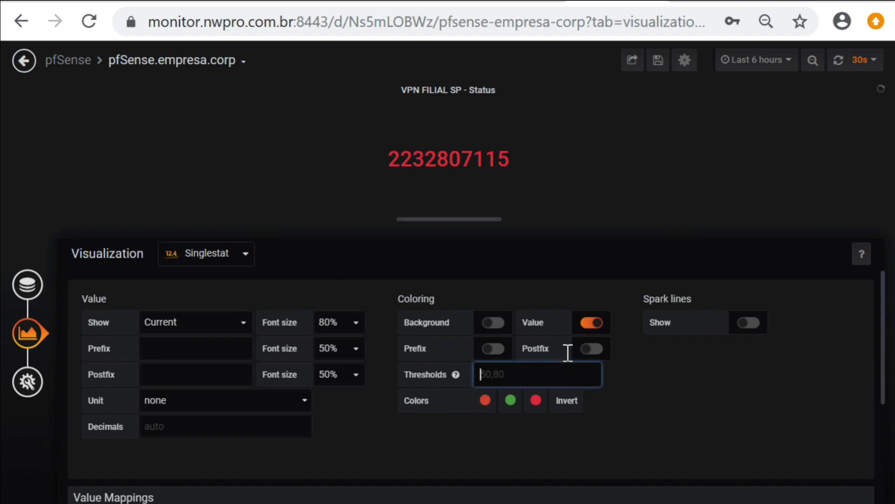
pyautogui.click(591, 323)
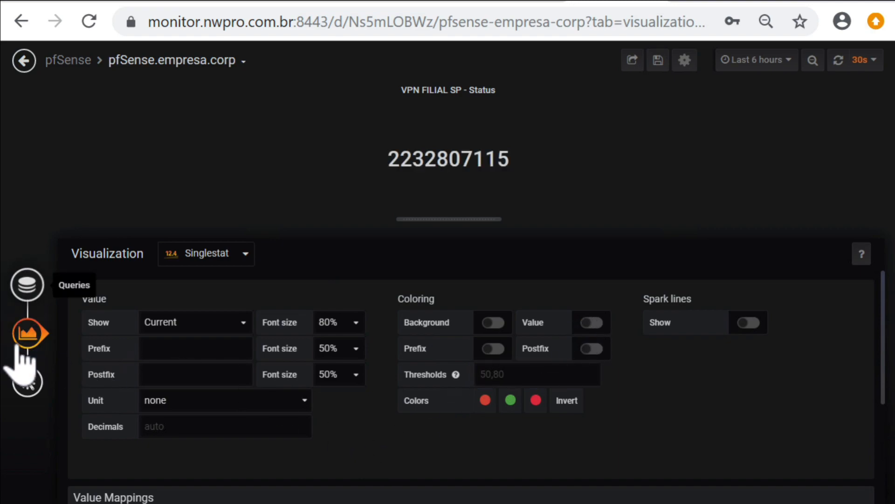
# Step: Title the panel Checksum of /etc/passwd and return to the dashboard
pyautogui.click(23, 385)
pyautogui.doubleClick(266, 311)
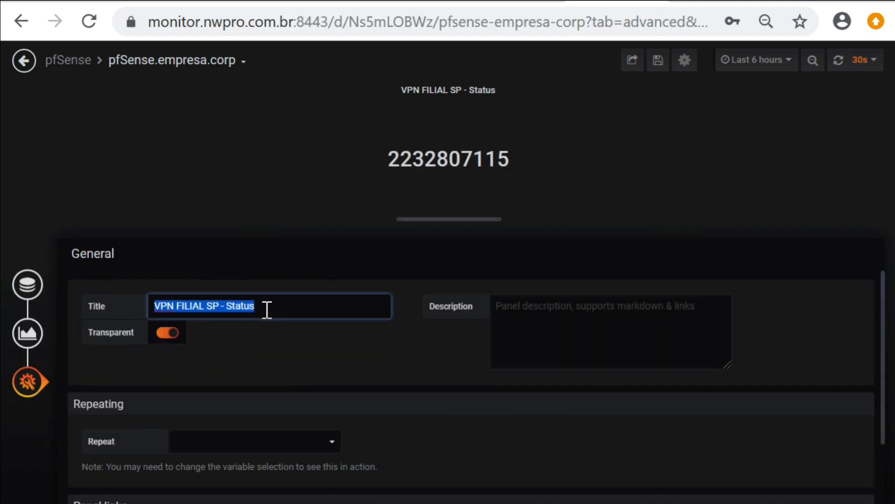
pyautogui.hotkey('ctrl', 'v')
pyautogui.click(271, 354)
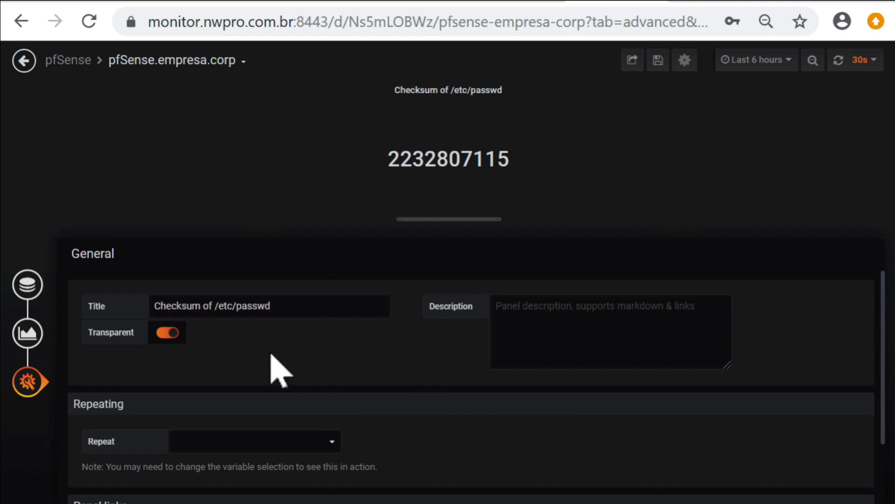
pyautogui.click(25, 66)
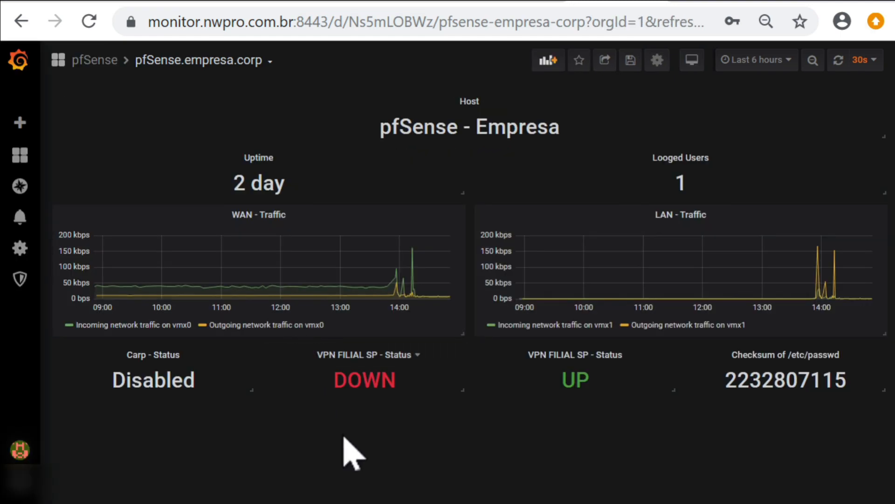
# Step: Add a new panel, place it below the row of status panels and widen it to the full dashboard width
pyautogui.click(549, 60)
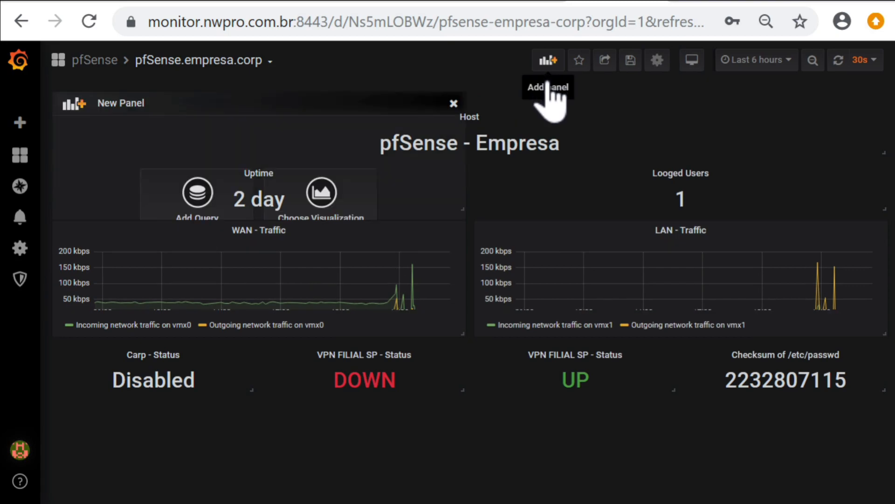
pyautogui.moveTo(315, 122); pyautogui.dragTo(294, 438)
pyautogui.scroll(-2, 541, 461)
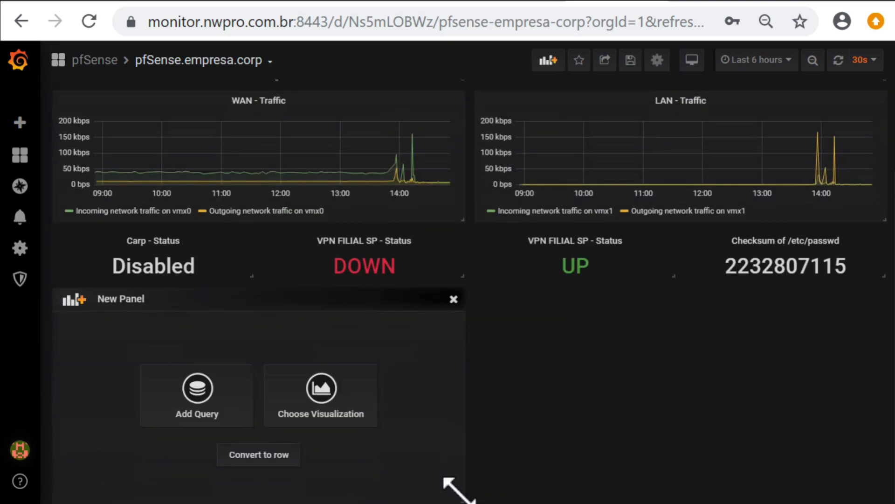
pyautogui.scroll(2, 457, 462)
pyautogui.moveTo(455, 399); pyautogui.dragTo(879, 482)
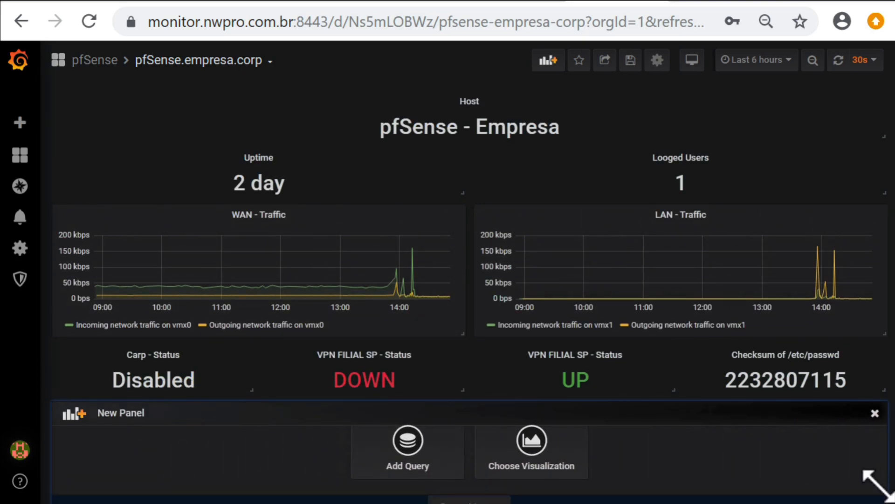
# Step: Add a query to the new panel with group Templates/Network devices and host pfSense - Empresa
pyautogui.click(415, 469)
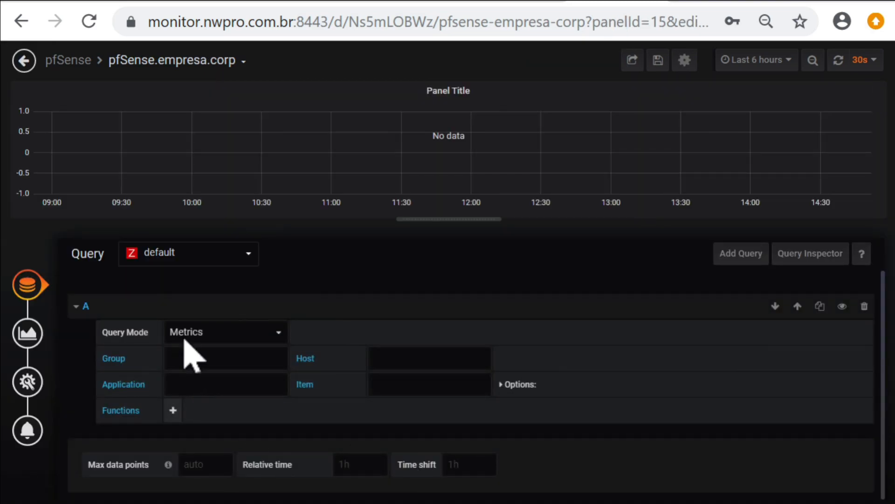
pyautogui.click(217, 360)
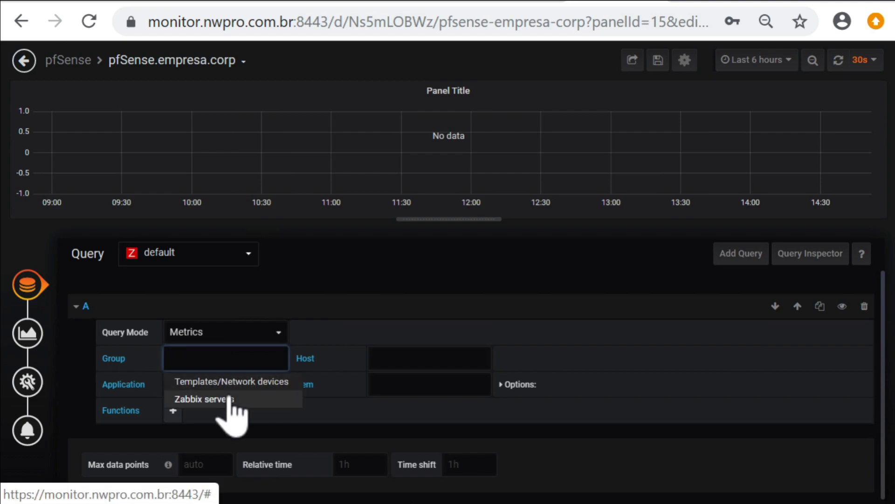
pyautogui.moveTo(243, 399); pyautogui.dragTo(240, 381)
pyautogui.click(238, 383)
pyautogui.click(239, 358)
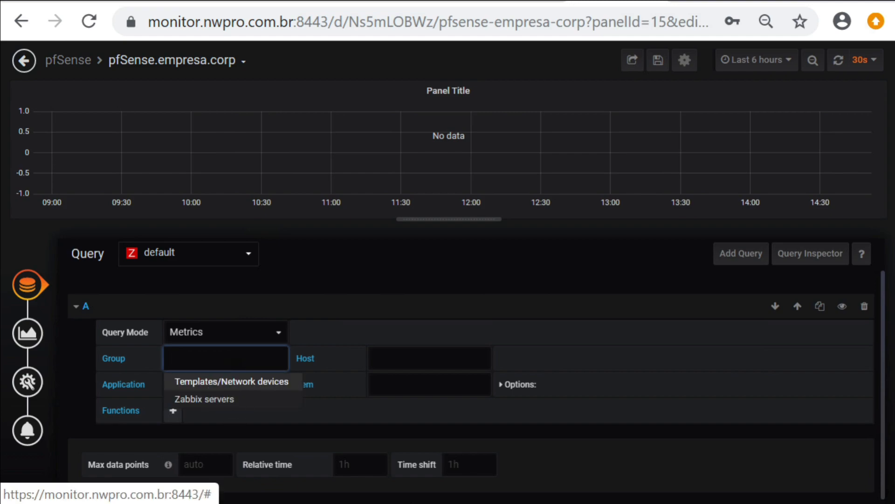
pyautogui.click(218, 382)
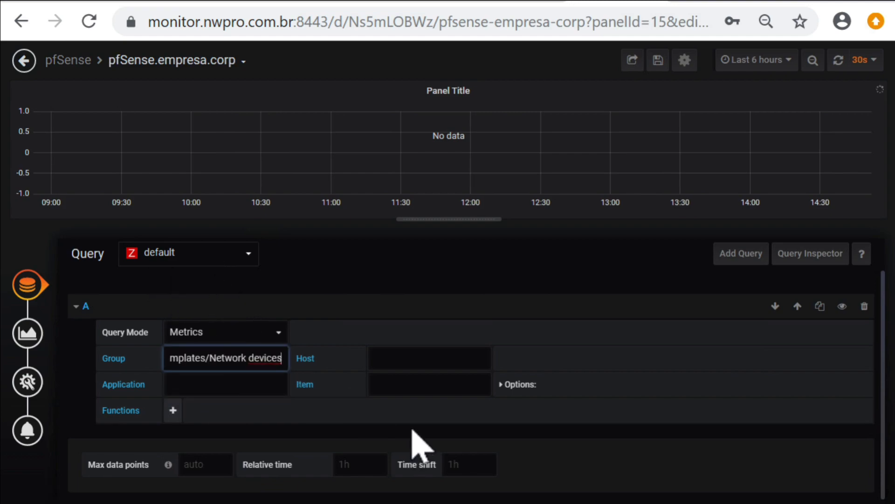
pyautogui.click(434, 361)
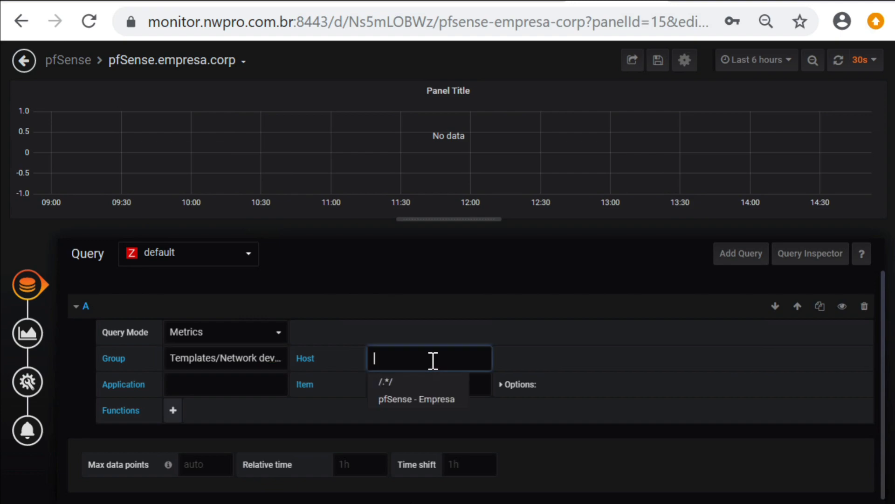
pyautogui.click(401, 397)
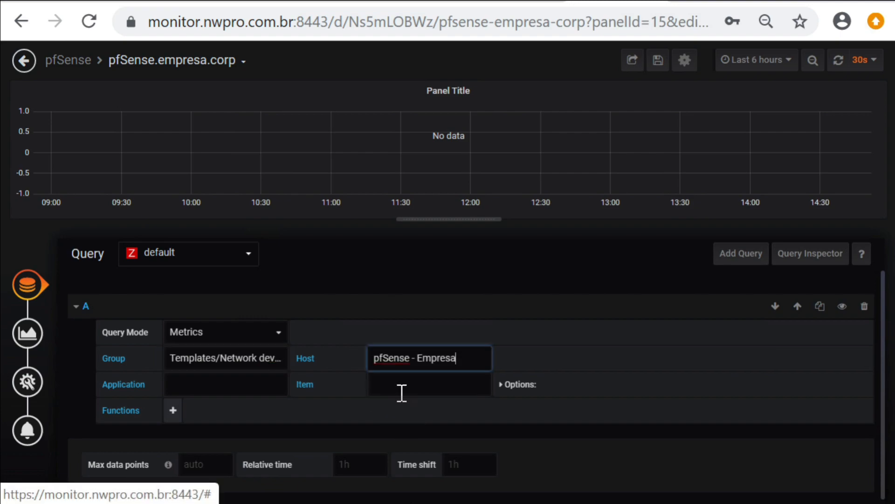
# Step: Set query A to application CPU and item Processor load (1min/core)
pyautogui.click(198, 382)
pyautogui.scroll(-1, 225, 468)
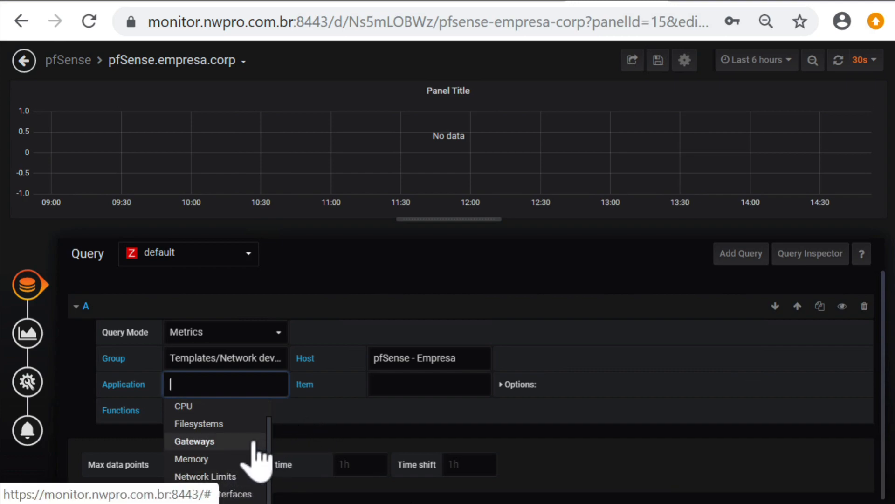
pyautogui.scroll(-3, 260, 460)
pyautogui.click(206, 303)
pyautogui.click(414, 376)
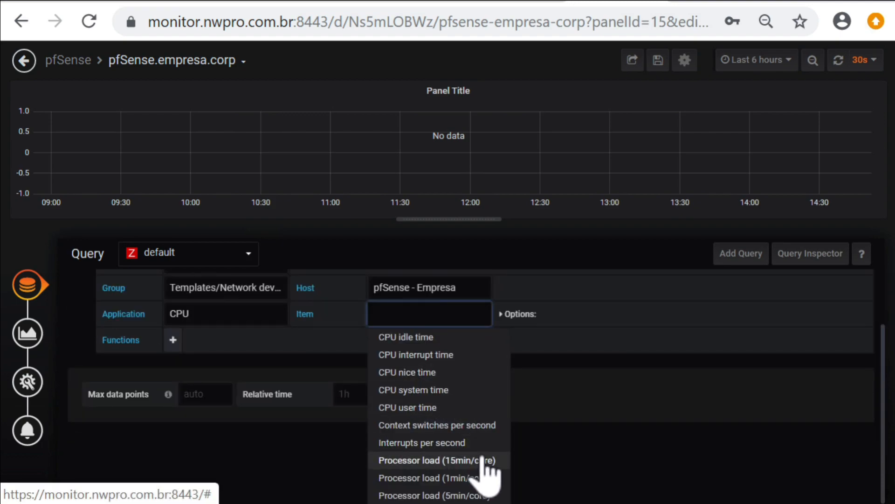
pyautogui.click(481, 480)
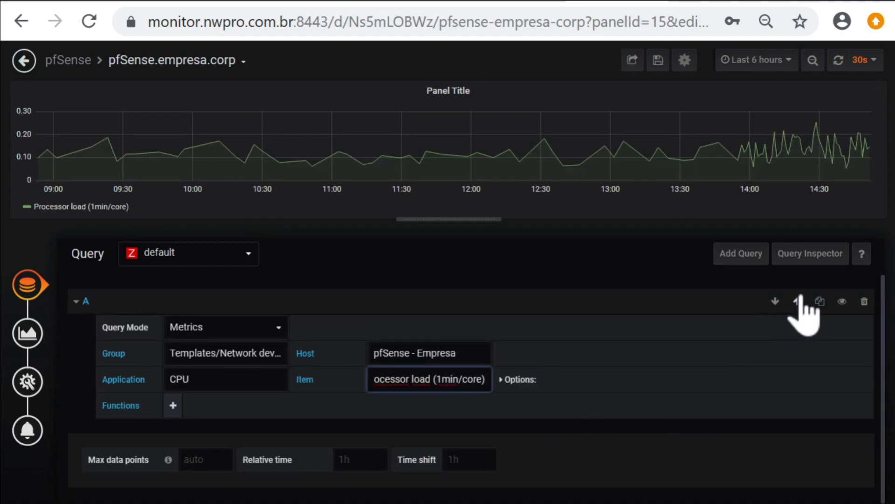
# Step: Duplicate query A and set the copy's item to Processor load (5min/core)
pyautogui.click(820, 303)
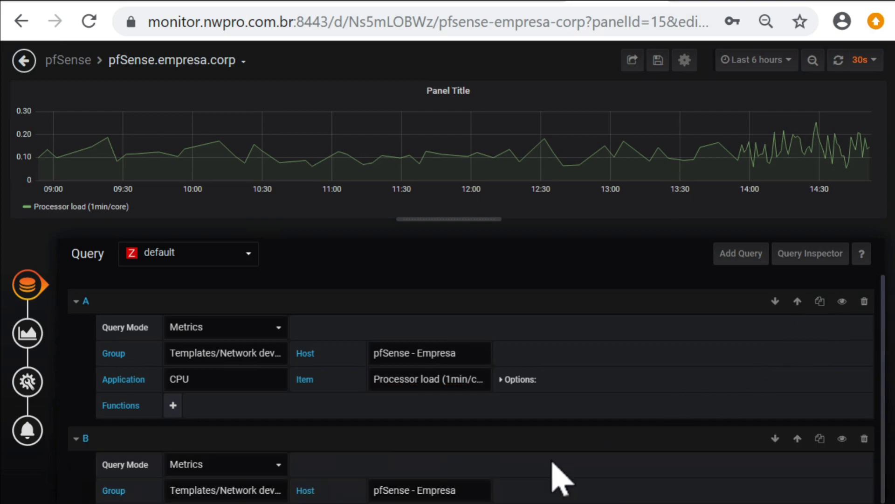
pyautogui.scroll(-2, 536, 473)
pyautogui.click(454, 413)
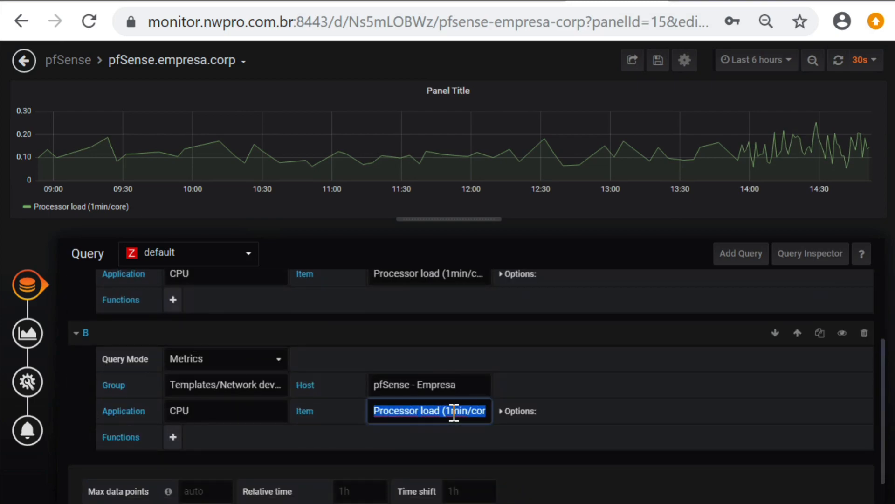
pyautogui.press('BackSpace')
pyautogui.scroll(-2, 458, 418)
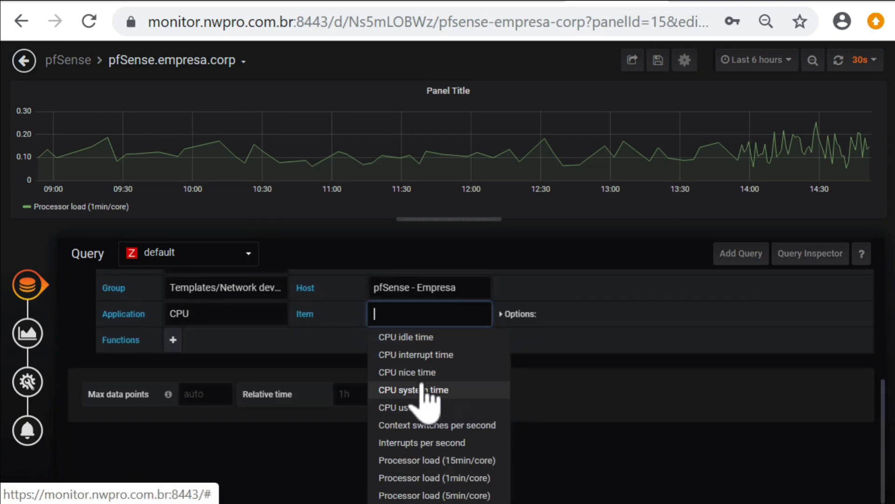
pyautogui.click(472, 494)
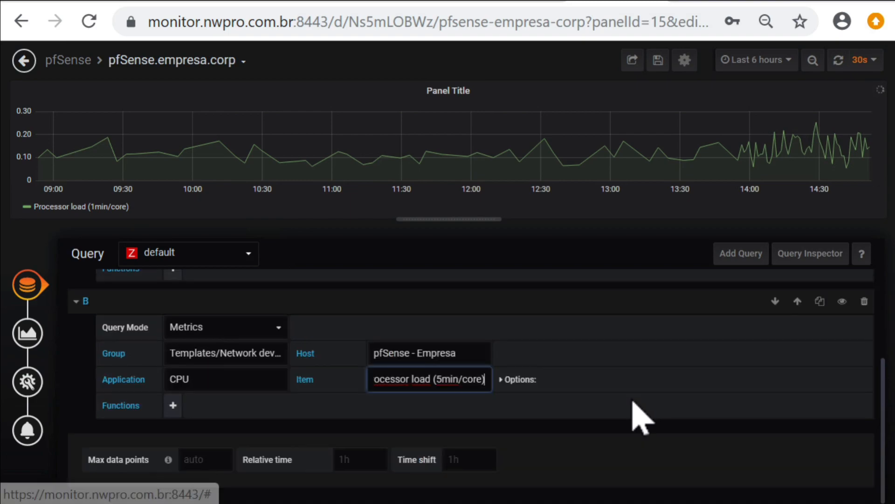
# Step: Duplicate query B and set the copy's item to Processor load (15min/core)
pyautogui.click(820, 302)
pyautogui.scroll(-2, 625, 494)
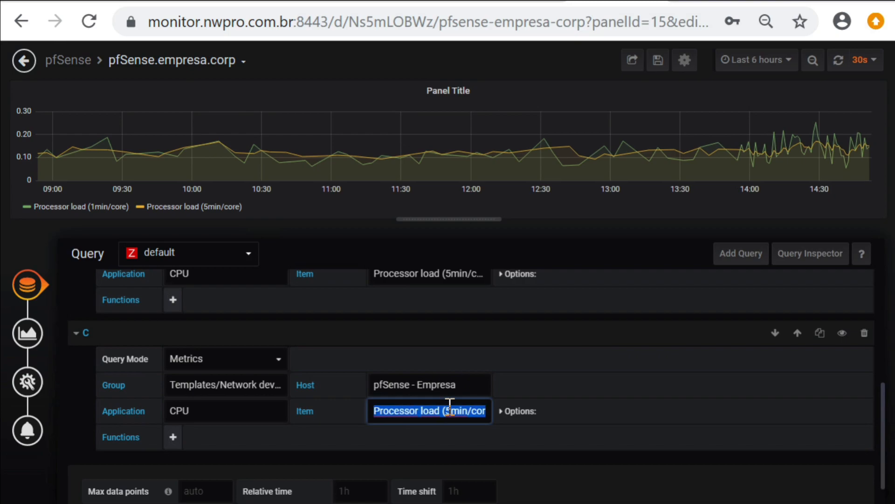
pyautogui.press('BackSpace')
pyautogui.scroll(-2, 448, 413)
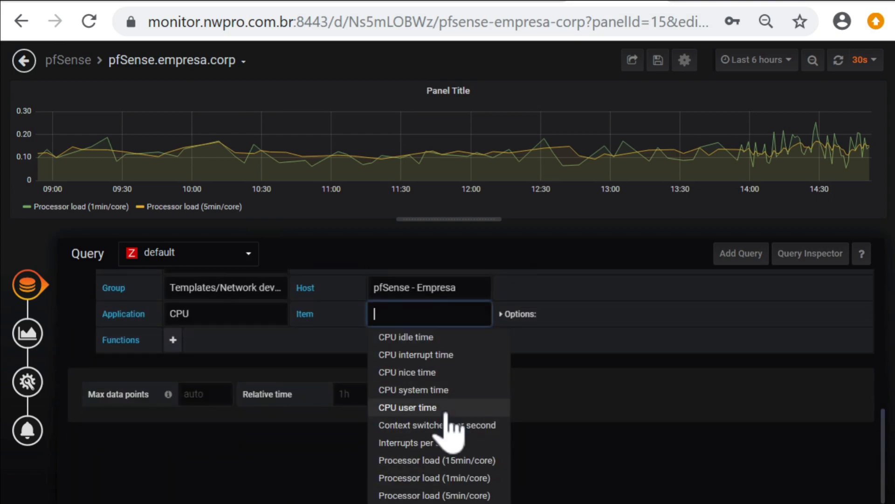
pyautogui.click(427, 460)
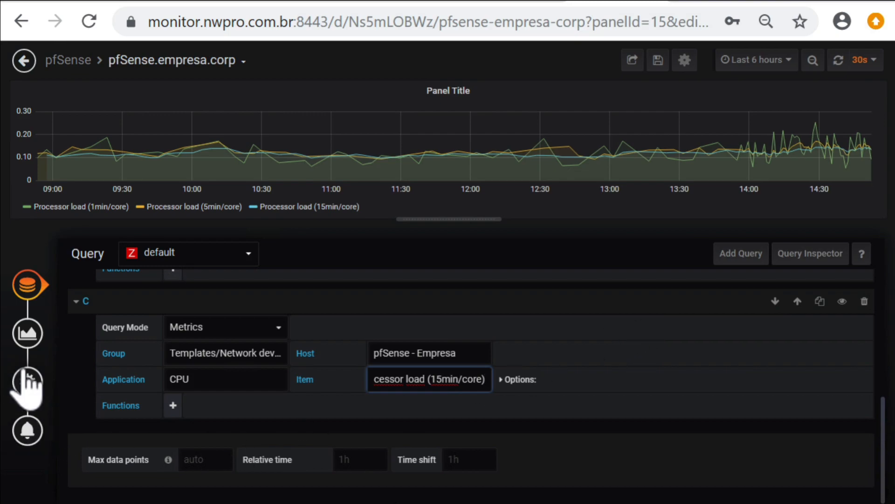
# Step: Set the processor load graph's left Y axis unit to milliseconds (ms)
pyautogui.click(27, 336)
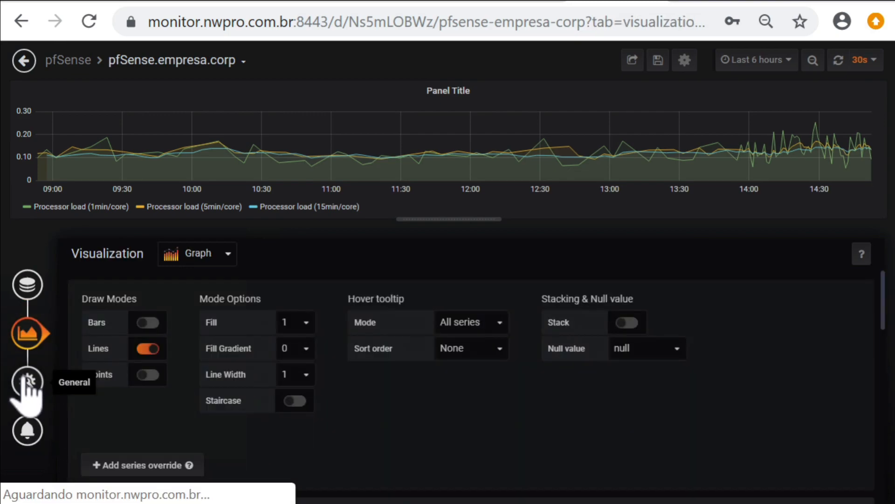
pyautogui.scroll(-5, 415, 476)
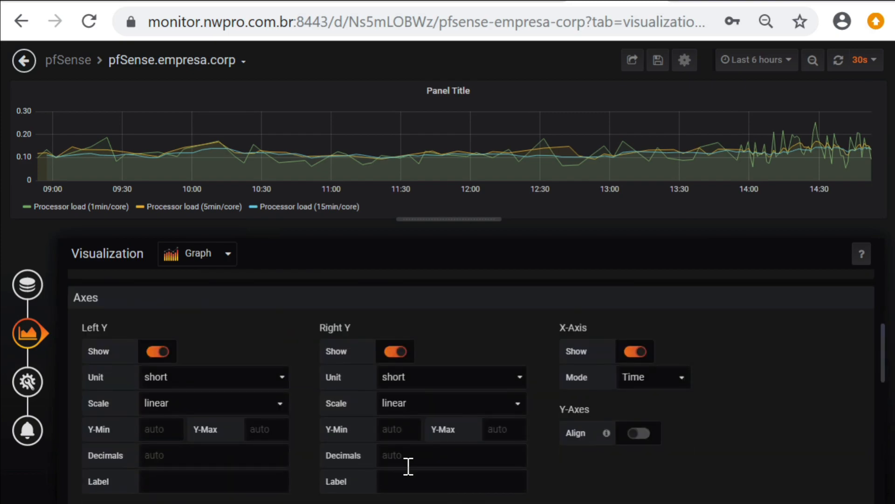
pyautogui.click(199, 377)
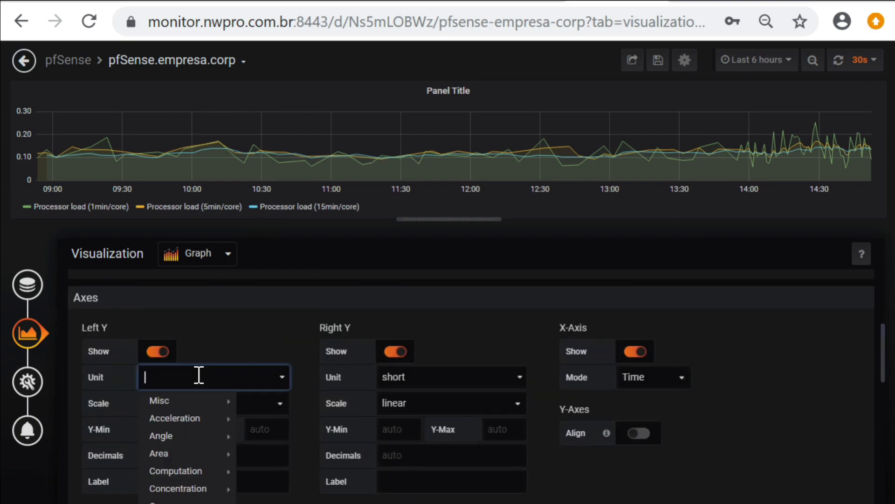
pyautogui.write('M')
pyautogui.press('BackSpace')
pyautogui.write('seco')
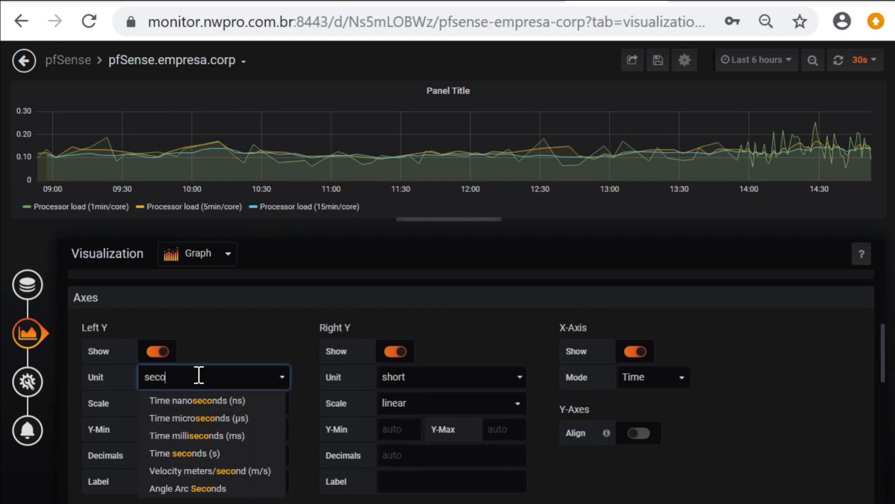
pyautogui.click(245, 436)
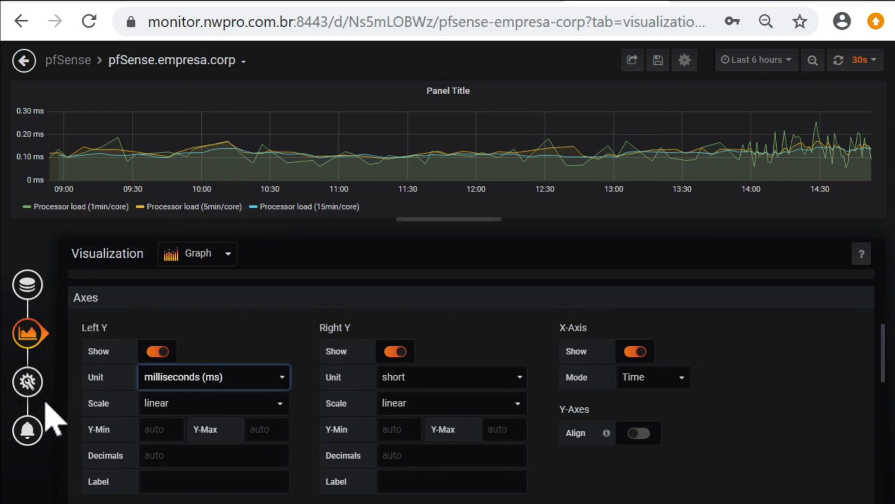
# Step: Title the panel CPU Load and return to the dashboard
pyautogui.click(29, 386)
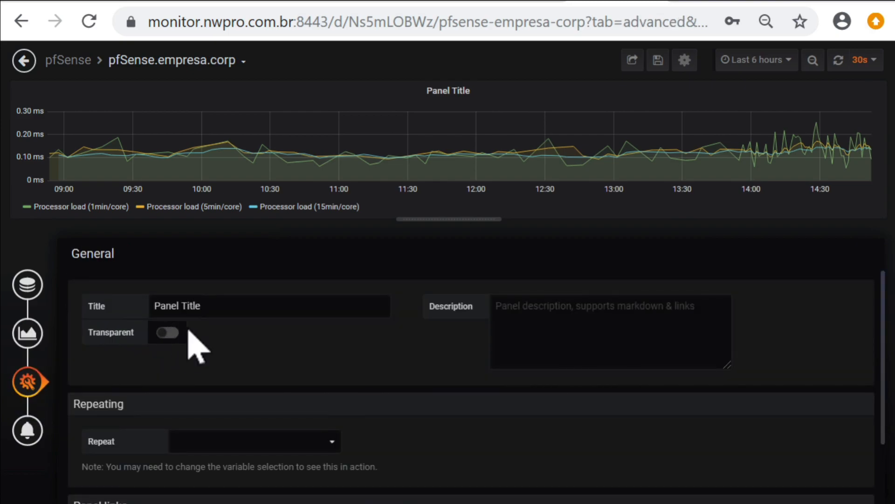
pyautogui.click(167, 332)
pyautogui.click(167, 332)
pyautogui.doubleClick(227, 306)
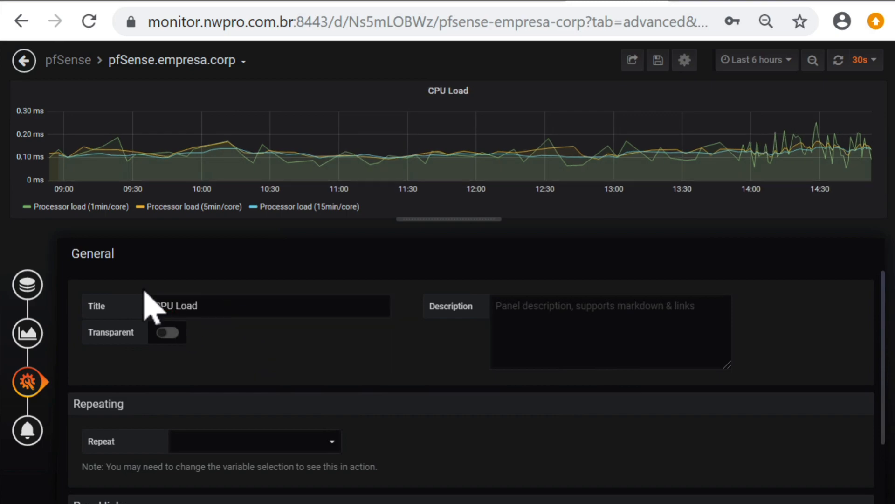
pyautogui.click(24, 60)
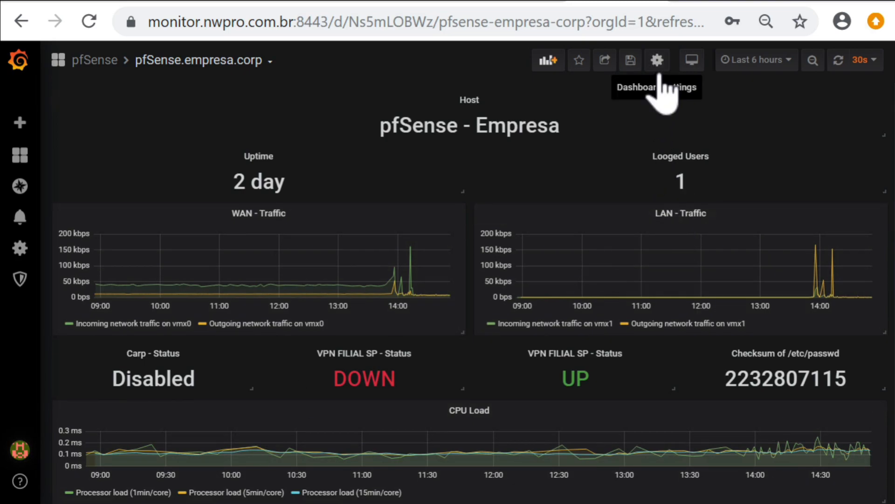
# Step: Add a new panel and place it directly below the CPU Load graph
pyautogui.click(549, 60)
pyautogui.moveTo(310, 100); pyautogui.dragTo(295, 256)
pyautogui.moveTo(299, 297); pyautogui.dragTo(302, 302)
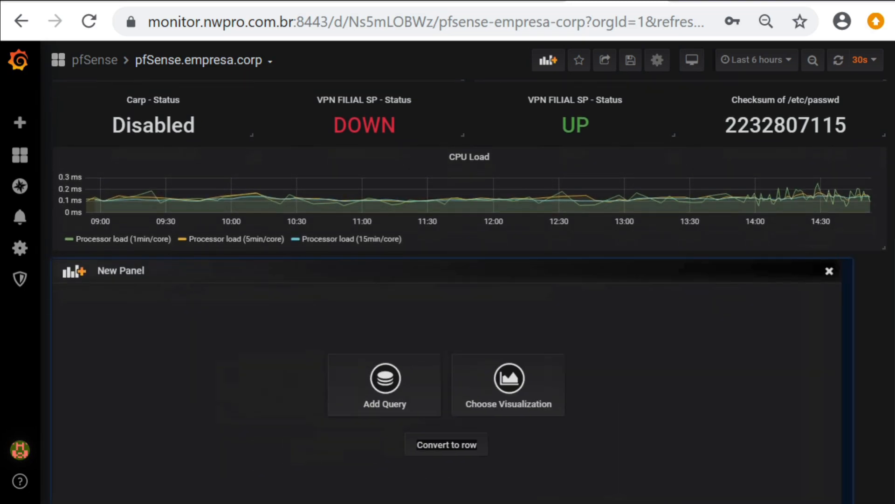
# Step: Add a query to the new panel with group Templates/Network devices and host pfSense - Empresa below CPU Load
pyautogui.click(408, 388)
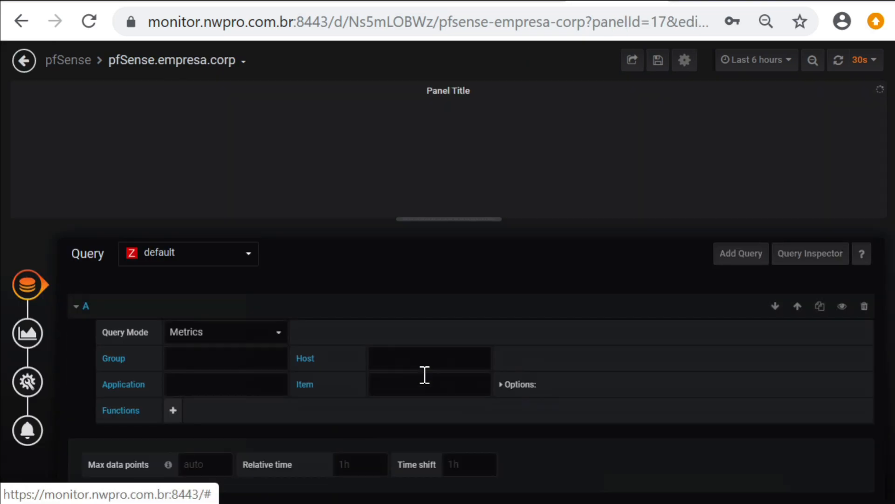
pyautogui.click(227, 358)
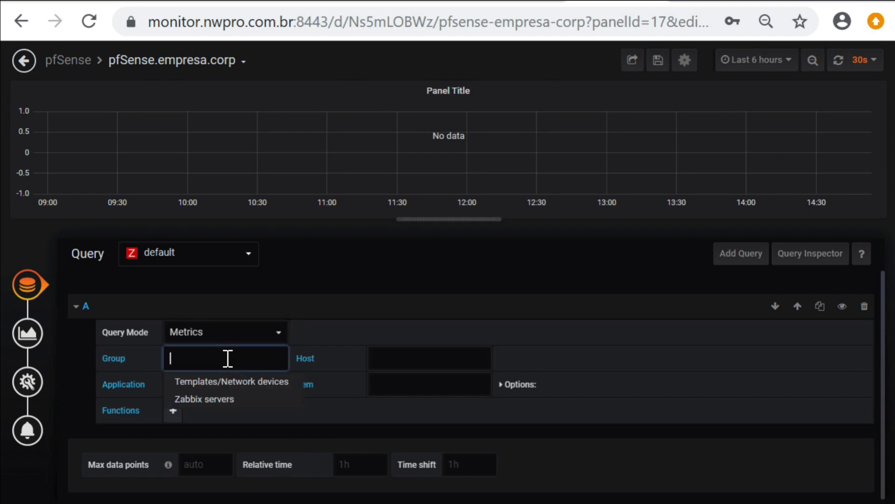
pyautogui.click(229, 383)
pyautogui.click(382, 364)
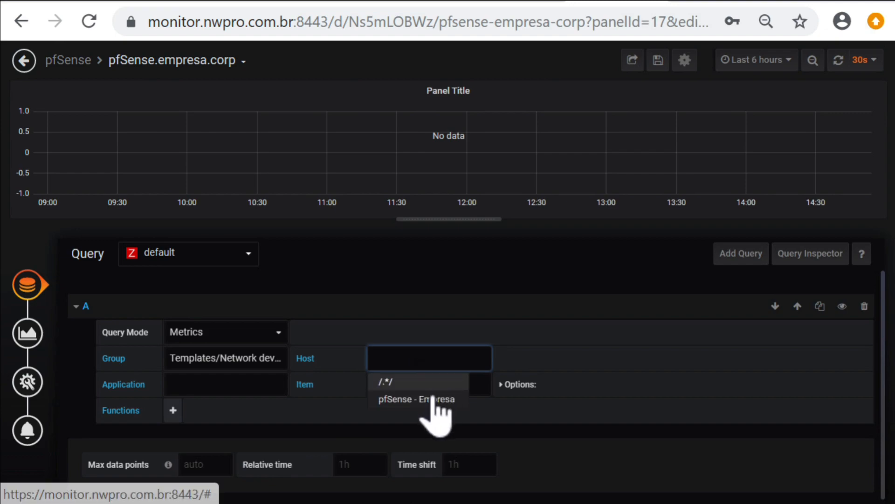
pyautogui.click(416, 399)
# Step: Set query A to application Services and item Service DHCP Service Status
pyautogui.click(233, 382)
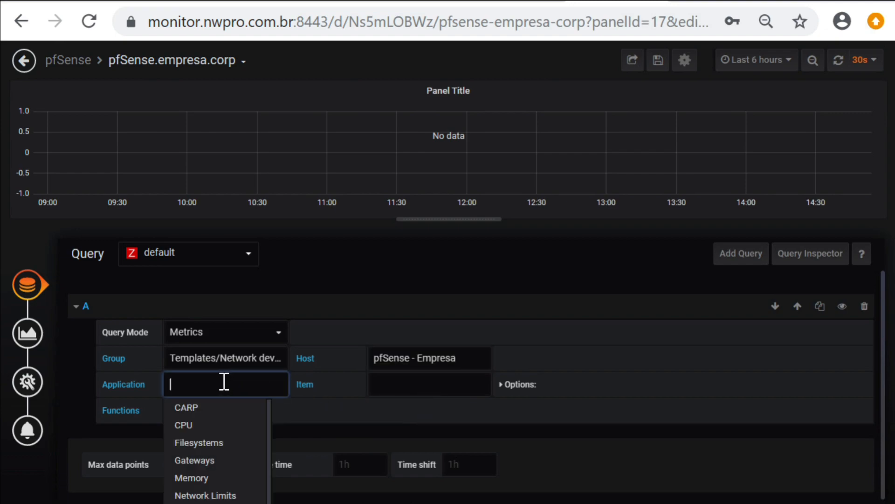
pyautogui.scroll(-1, 231, 409)
pyautogui.scroll(-2, 356, 416)
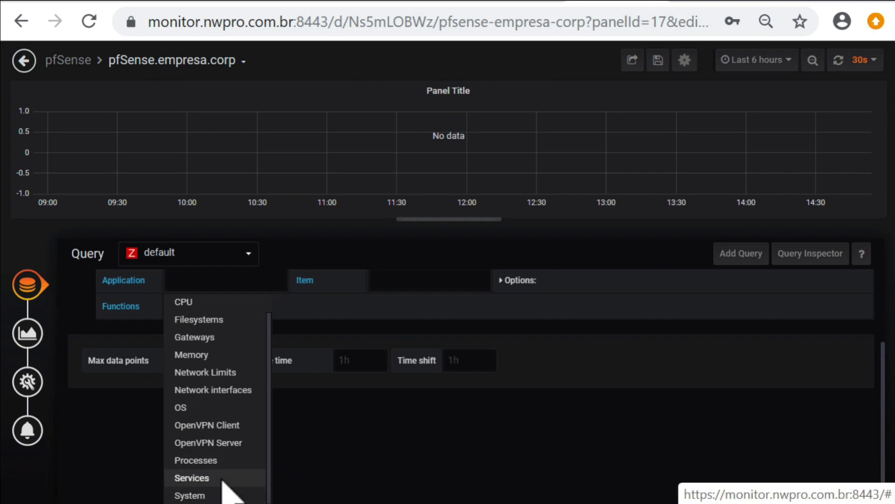
pyautogui.click(219, 479)
pyautogui.click(416, 376)
pyautogui.scroll(-2, 436, 394)
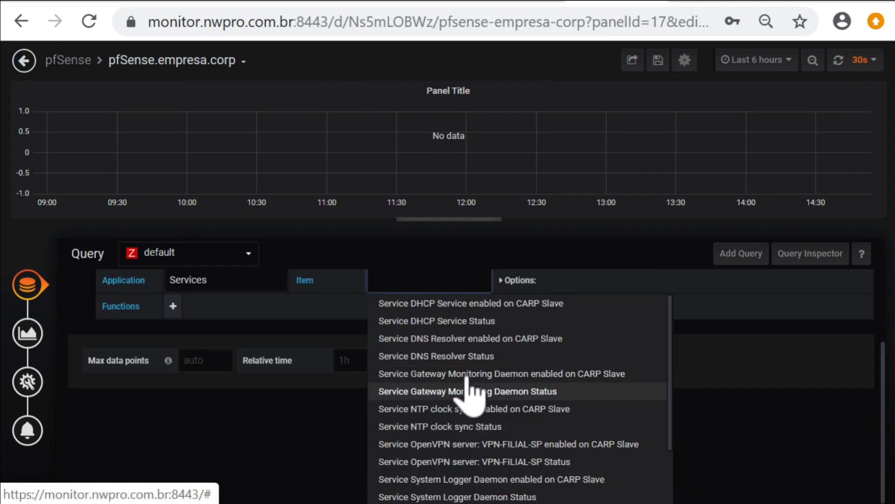
pyautogui.click(487, 321)
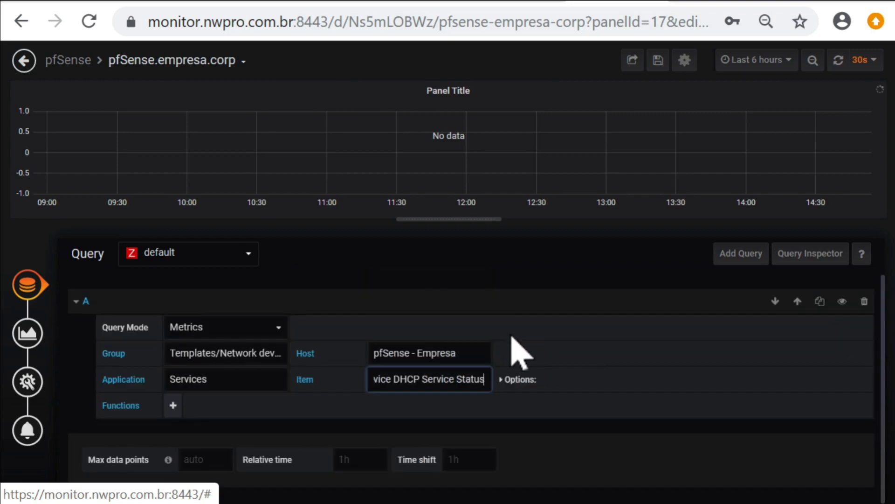
# Step: Duplicate query A and set the copy's item to Service DNS Resolver Status
pyautogui.click(820, 301)
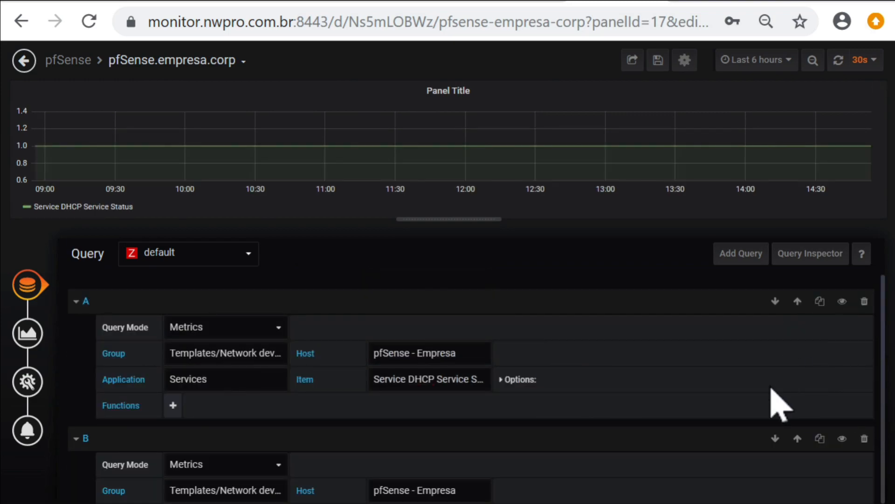
pyautogui.scroll(-3, 810, 394)
pyautogui.click(448, 380)
pyautogui.click(466, 458)
# Step: Duplicate query B and set the copy's item to Service Gateway Monitoring Daemon Status
pyautogui.click(820, 301)
pyautogui.scroll(-3, 635, 487)
pyautogui.click(444, 406)
pyautogui.click(513, 453)
# Step: Duplicate query C and set the copy's item to Service NTP clock sync Status
pyautogui.click(820, 333)
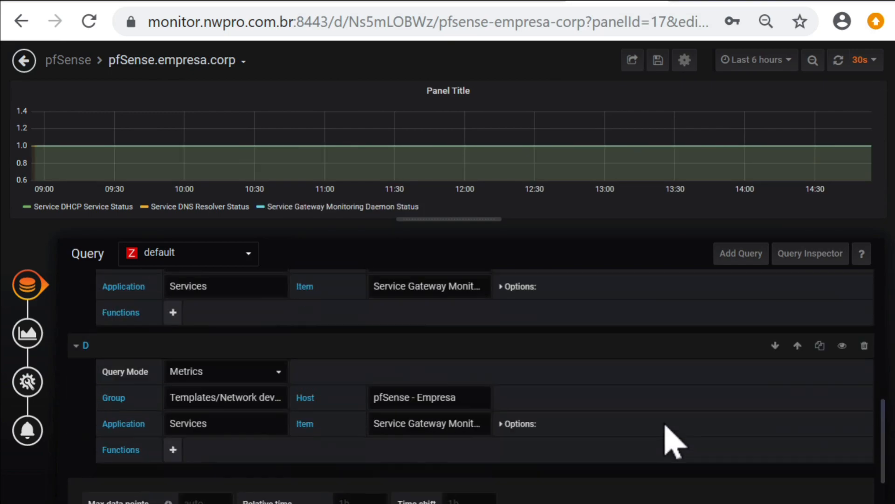
pyautogui.scroll(-3, 680, 436)
pyautogui.click(449, 378)
pyautogui.click(537, 452)
# Step: Duplicate query D and set the copy's item to Service OpenVPN server: VPN-FILIAL-SP Status
pyautogui.click(820, 301)
pyautogui.scroll(-3, 811, 355)
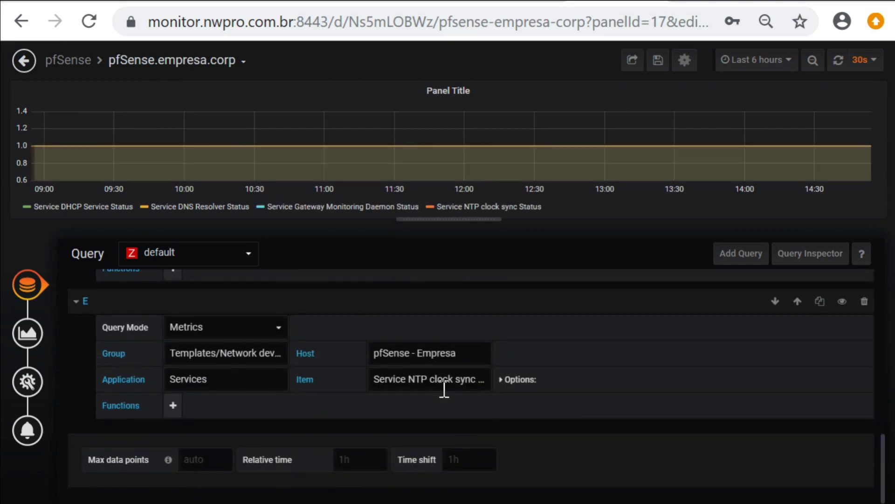
pyautogui.tripleClick(462, 379)
pyautogui.press('BackSpace')
pyautogui.scroll(-2, 579, 446)
pyautogui.click(578, 455)
# Step: Duplicate query E and set the copy's item to Service System Logger Daemon Status
pyautogui.click(820, 301)
pyautogui.scroll(-3, 671, 377)
pyautogui.tripleClick(452, 379)
pyautogui.press('BackSpace')
pyautogui.scroll(-2, 586, 456)
pyautogui.click(578, 425)
# Step: Duplicate query F and set the copy's item to Service Zabbix Agent Host Monitor Daemon Status
pyautogui.scroll(-3, 688, 432)
pyautogui.doubleClick(459, 379)
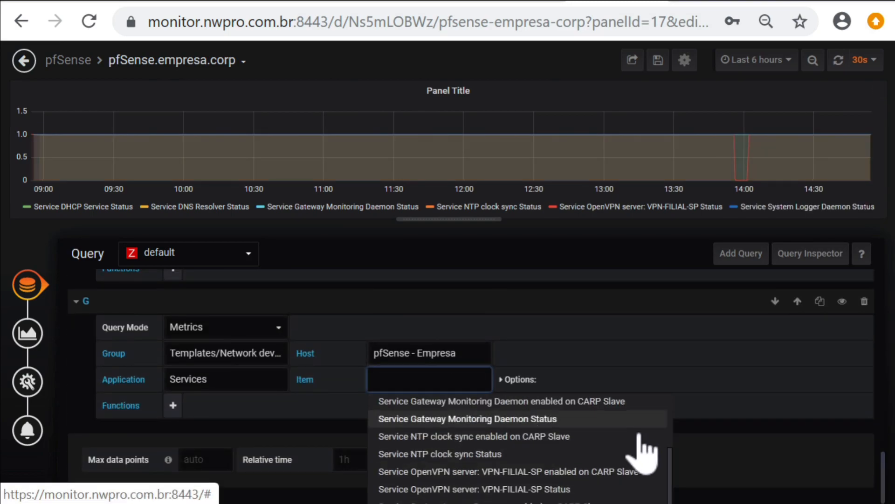
pyautogui.scroll(-3, 636, 445)
pyautogui.click(597, 461)
# Step: Duplicate query G and set the copy's item to Service Zabbix Proxy Collection Daemon Status
pyautogui.scroll(-3, 718, 399)
pyautogui.doubleClick(466, 380)
pyautogui.press('BackSpace')
pyautogui.scroll(-3, 592, 419)
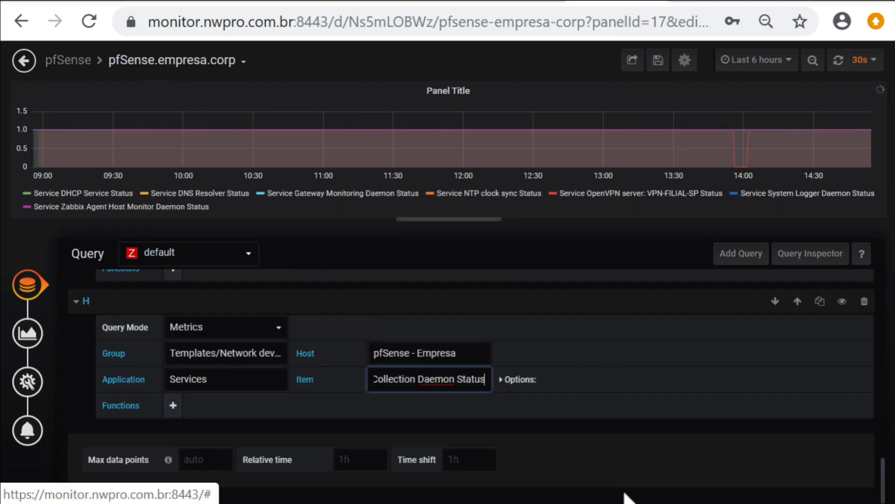
pyautogui.click(575, 493)
# Step: Change the services panel's visualization to Table and set its table transform to Time series aggregations
pyautogui.click(23, 335)
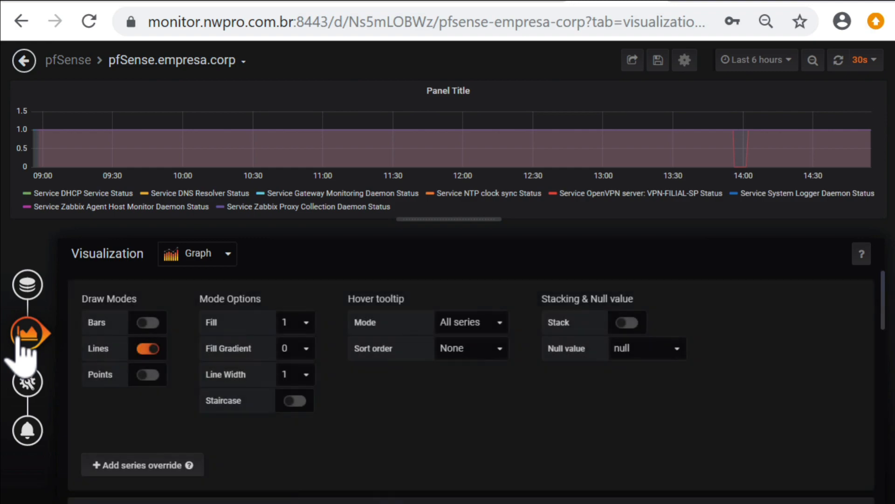
pyautogui.click(228, 254)
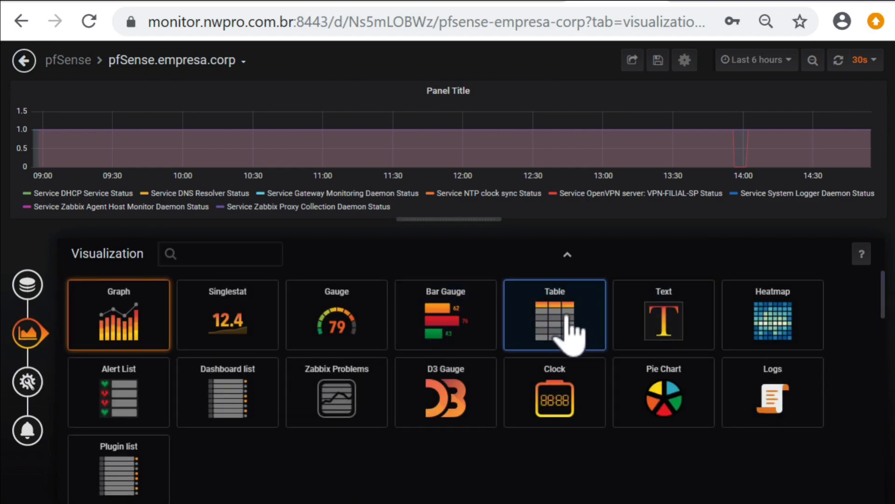
pyautogui.click(564, 330)
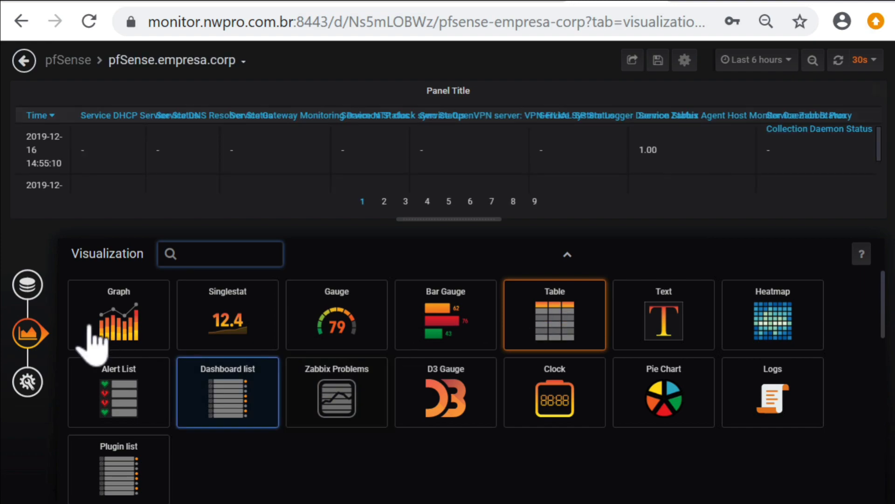
pyautogui.click(28, 301)
pyautogui.click(28, 303)
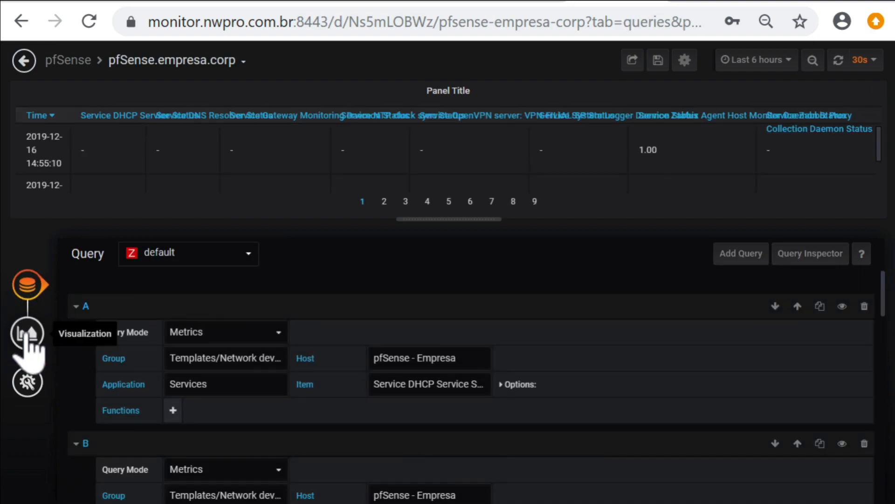
pyautogui.click(28, 333)
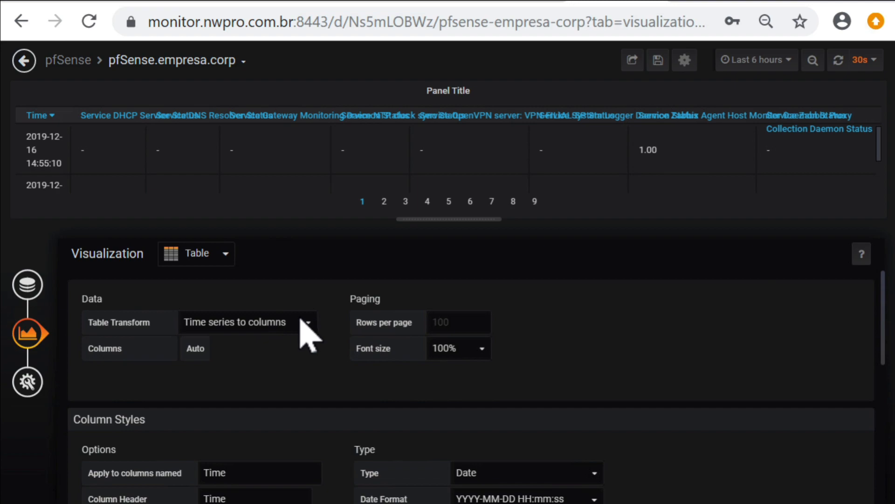
pyautogui.click(308, 334)
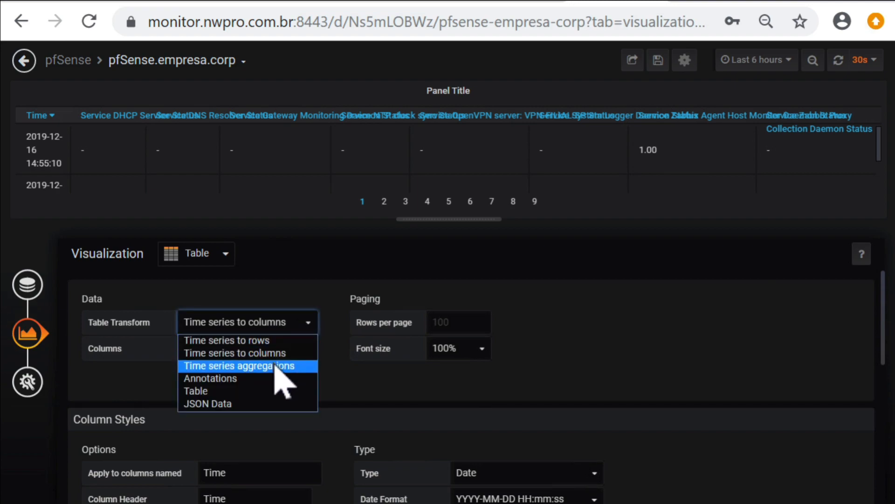
pyautogui.click(286, 366)
# Step: Remove the table's existing column style rules, including the one for Time
pyautogui.scroll(-2, 694, 359)
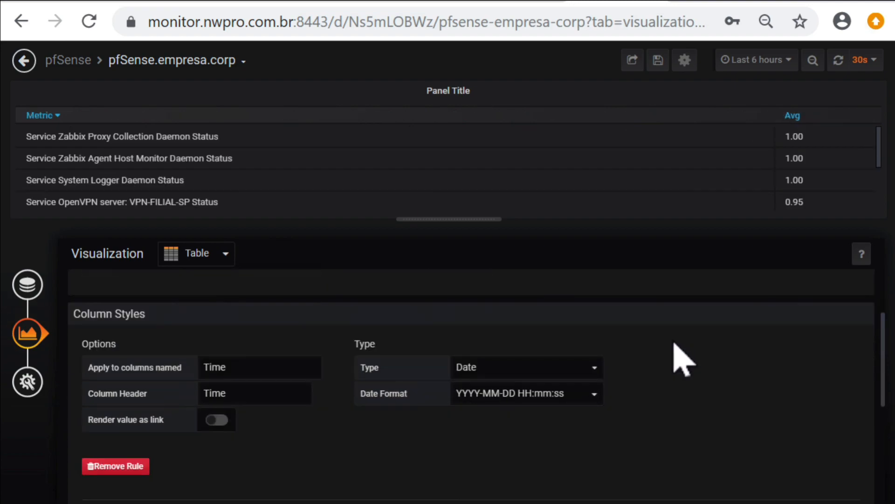
pyautogui.click(140, 466)
pyautogui.click(110, 466)
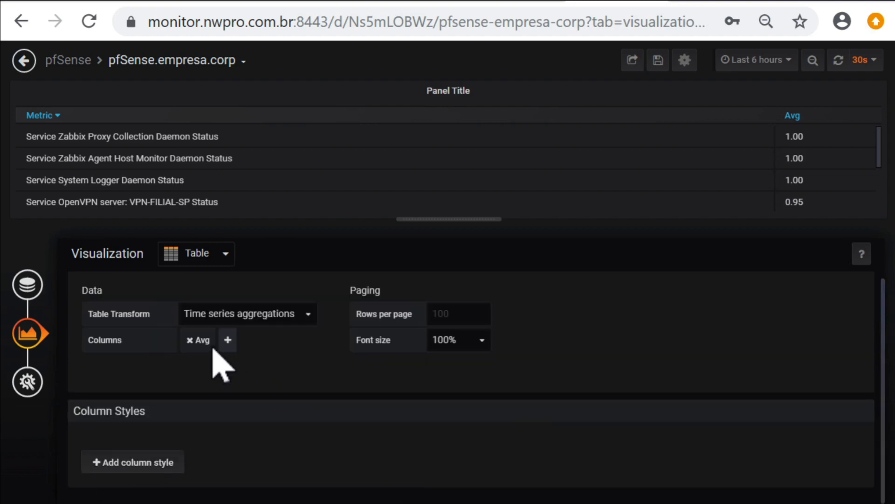
# Step: Replace the table's Avg column with Current
pyautogui.click(189, 340)
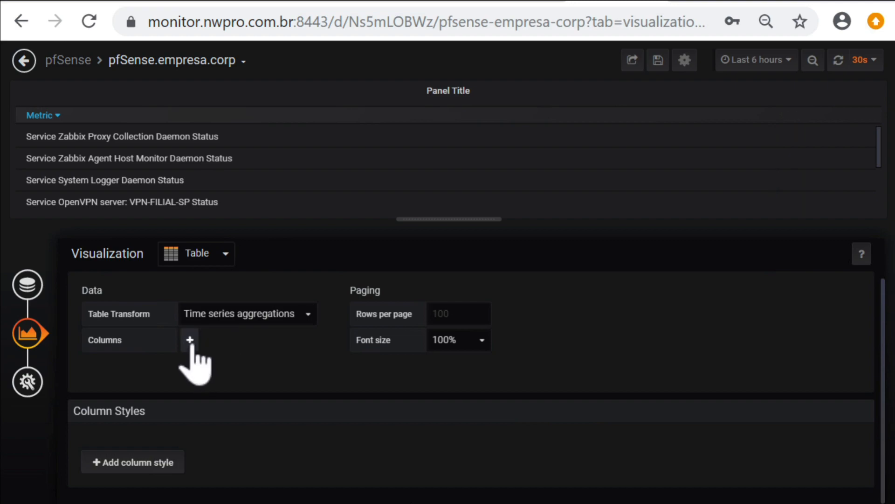
pyautogui.click(191, 340)
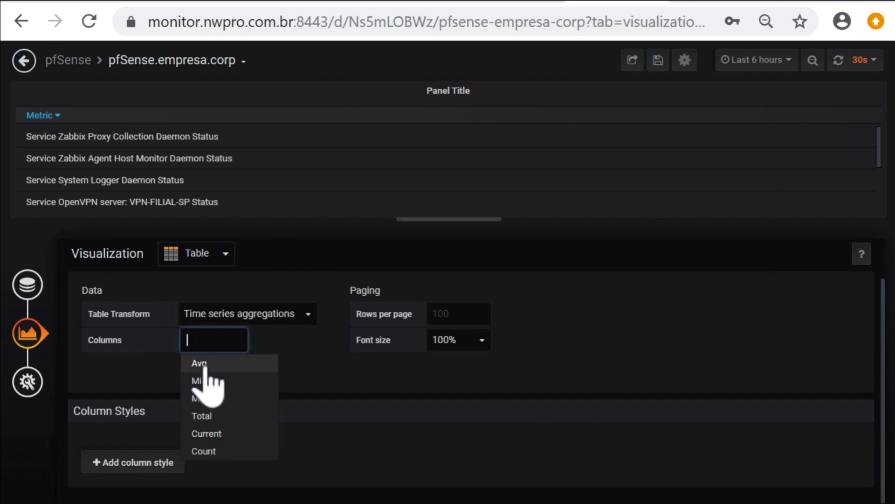
pyautogui.click(215, 433)
# Step: Add a column style rule that applies to the Current column
pyautogui.click(150, 463)
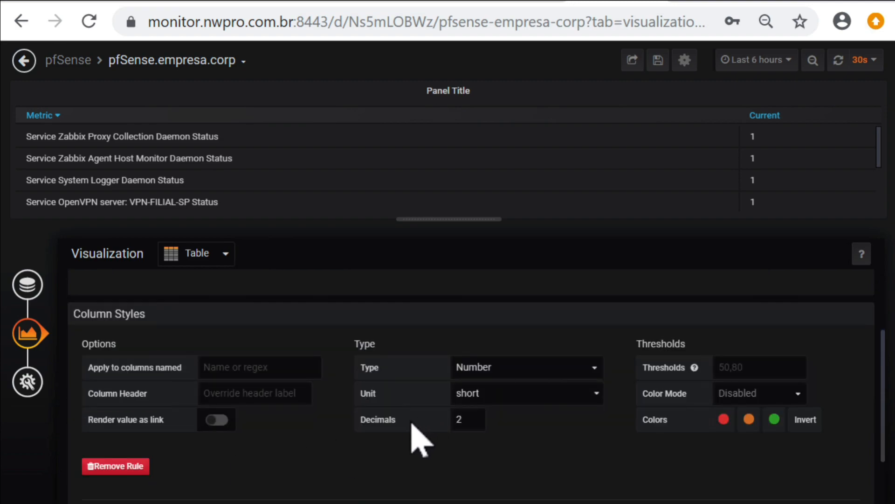
pyautogui.click(248, 367)
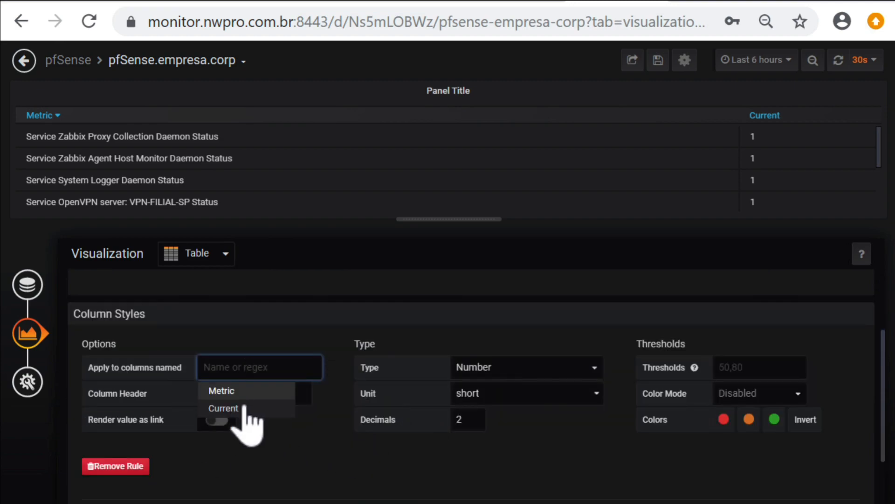
pyautogui.click(224, 409)
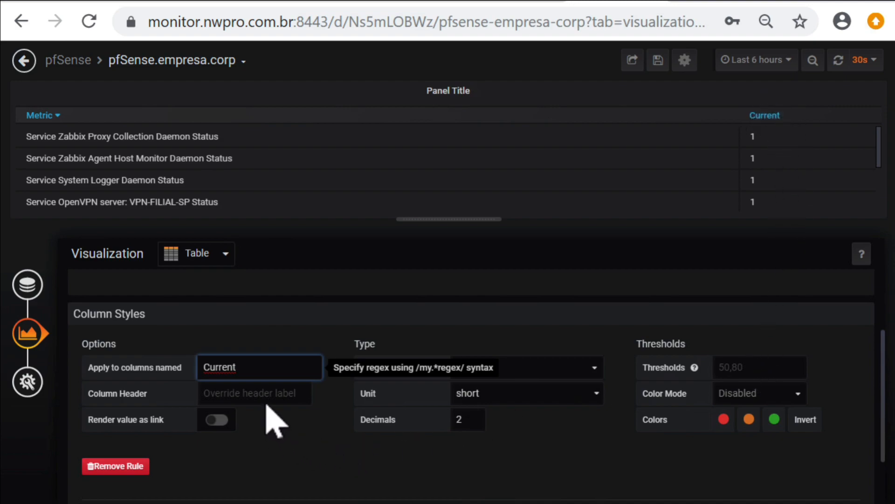
pyautogui.click(280, 450)
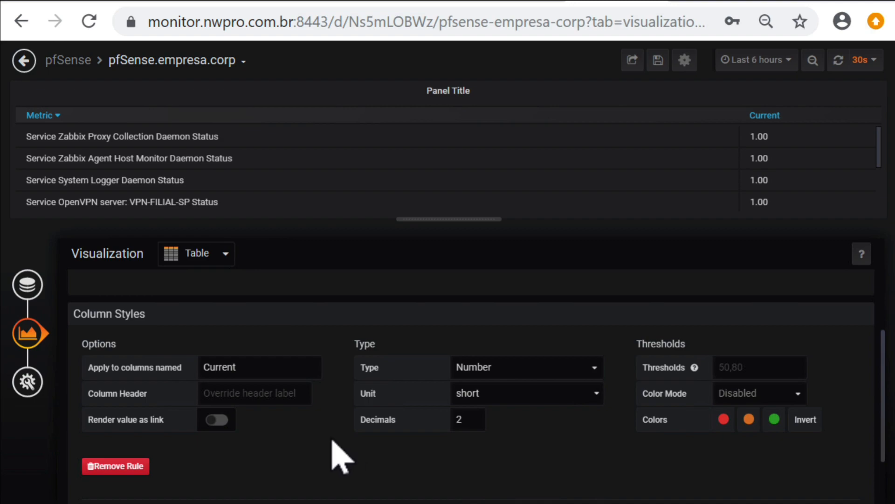
# Step: Set the Current column rule's type to String and add a value-to-text mapping of 1 to UP
pyautogui.click(543, 368)
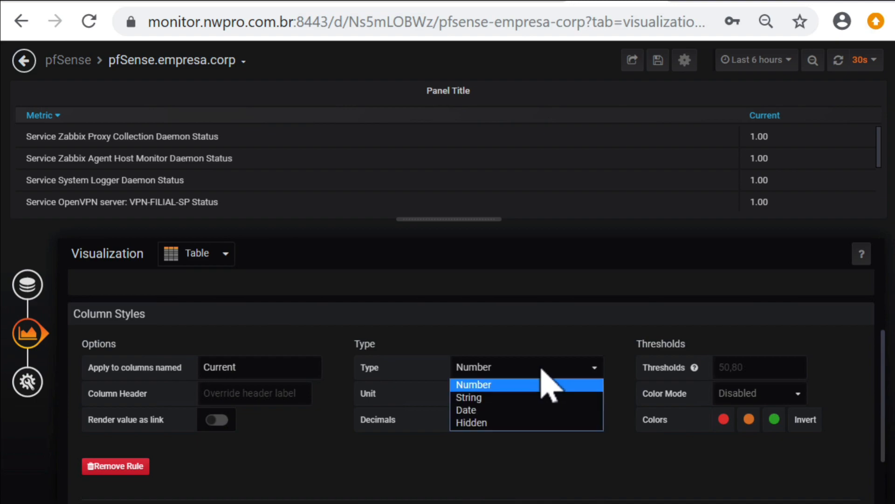
pyautogui.click(498, 399)
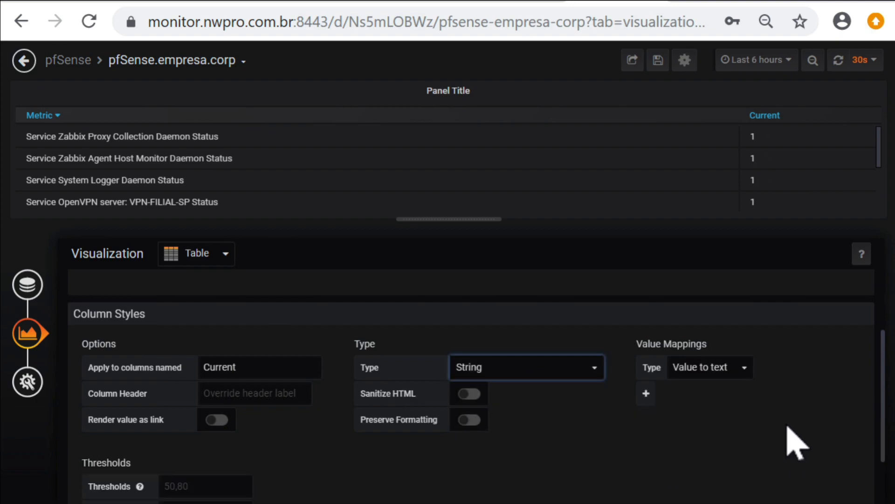
pyautogui.click(646, 393)
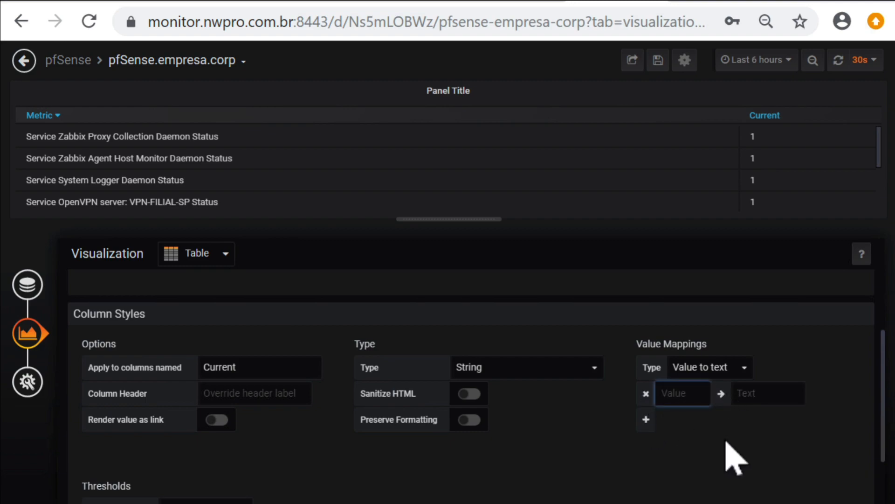
pyautogui.write('1')
pyautogui.click(768, 396)
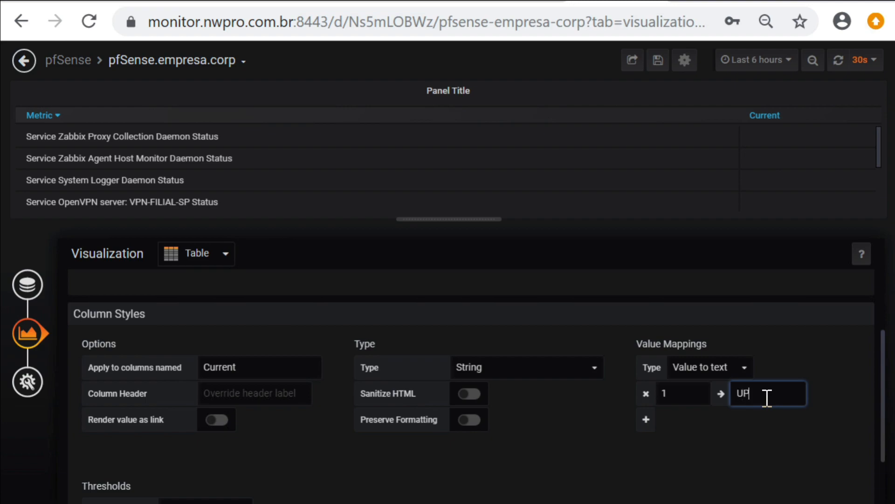
pyautogui.click(751, 448)
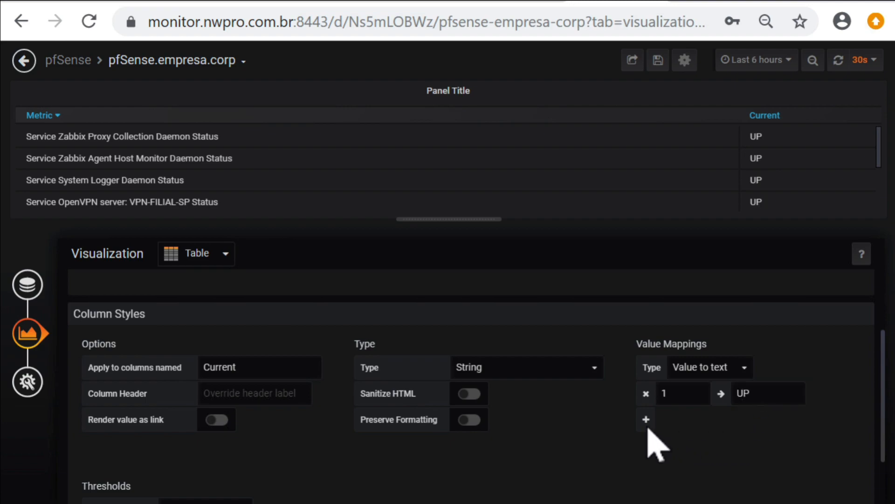
# Step: Add a second value-to-text mapping of 0 to DOWN for the Current column
pyautogui.click(646, 420)
pyautogui.click(686, 422)
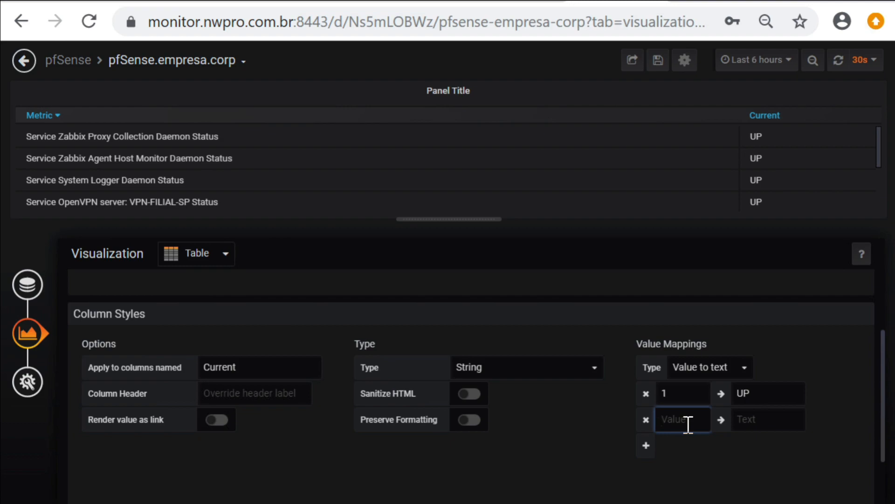
pyautogui.click(765, 422)
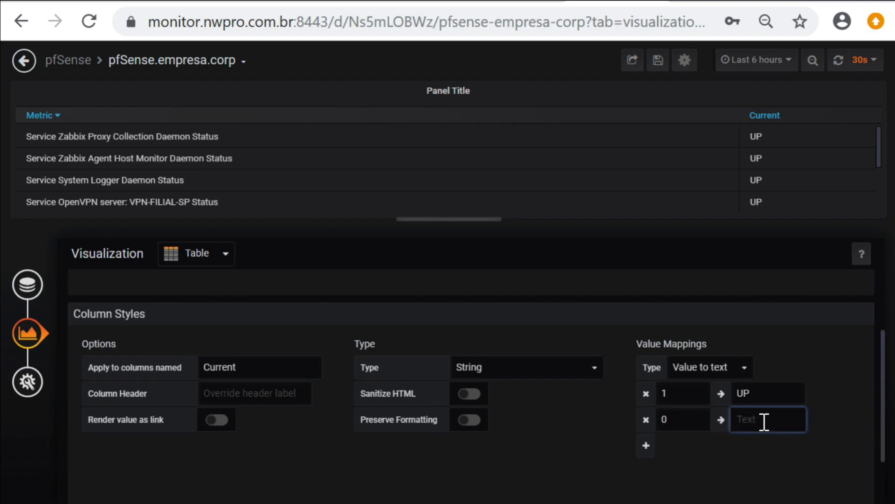
pyautogui.click(715, 467)
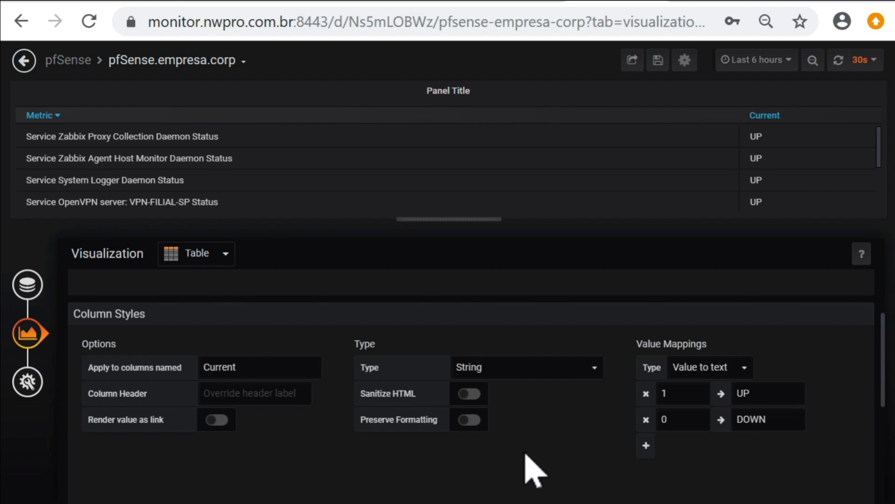
# Step: Set the Current column's thresholds to 0,1 and its color mode to Value
pyautogui.scroll(-5, 529, 470)
pyautogui.click(231, 325)
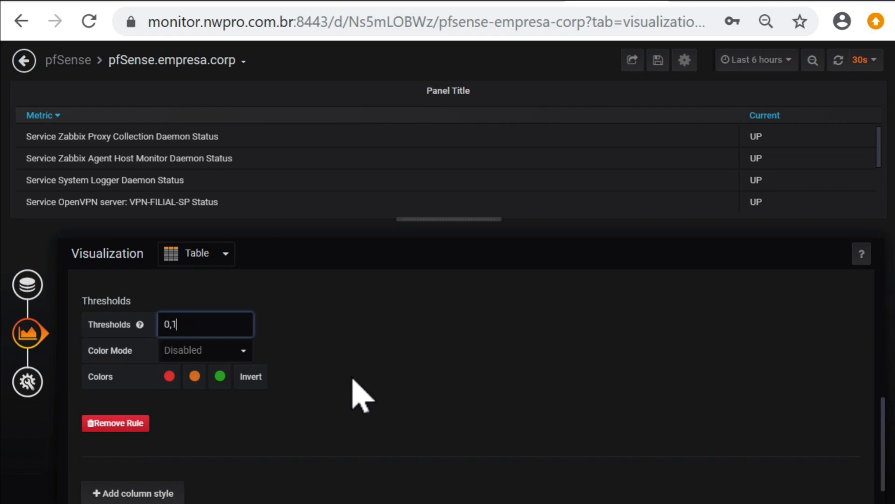
pyautogui.click(543, 367)
pyautogui.click(242, 353)
pyautogui.click(200, 392)
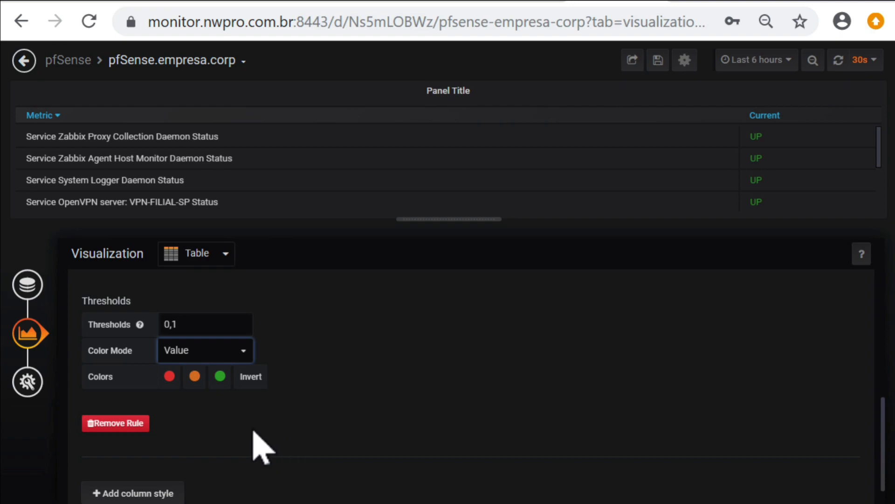
# Step: Change the middle threshold color of the Current column to red and return to the dashboard
pyautogui.click(195, 376)
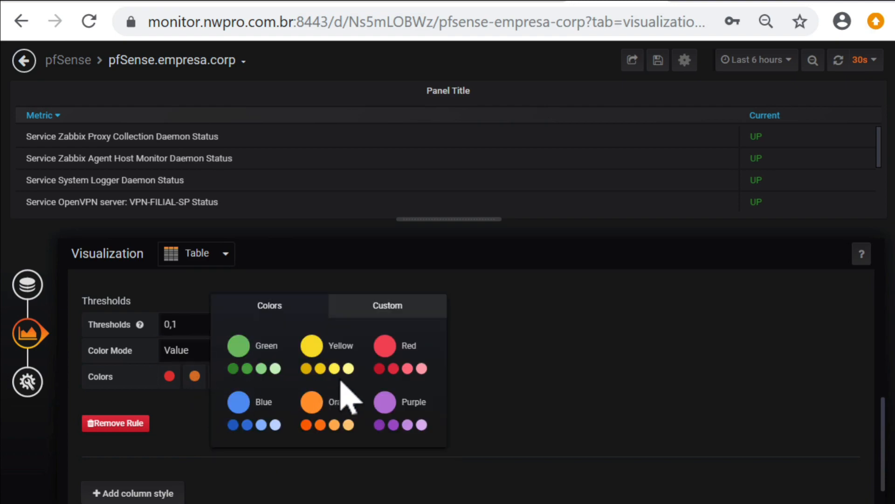
pyautogui.click(394, 369)
pyautogui.click(575, 436)
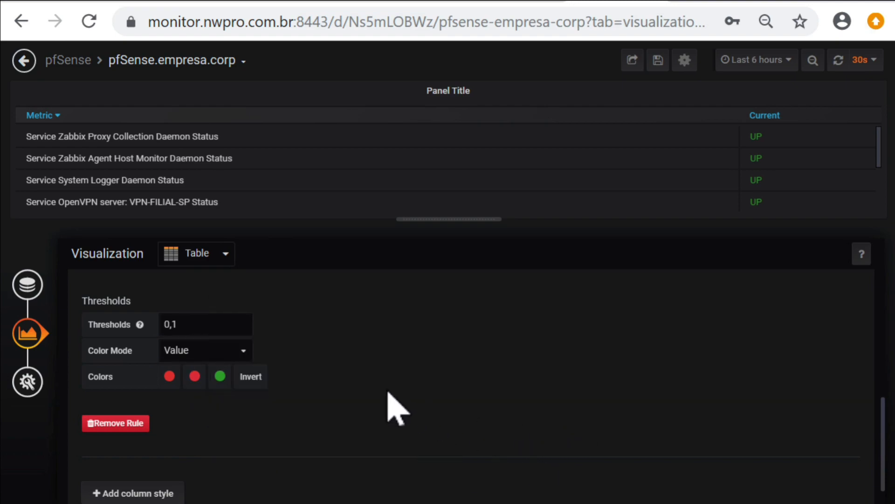
pyautogui.scroll(2, 396, 408)
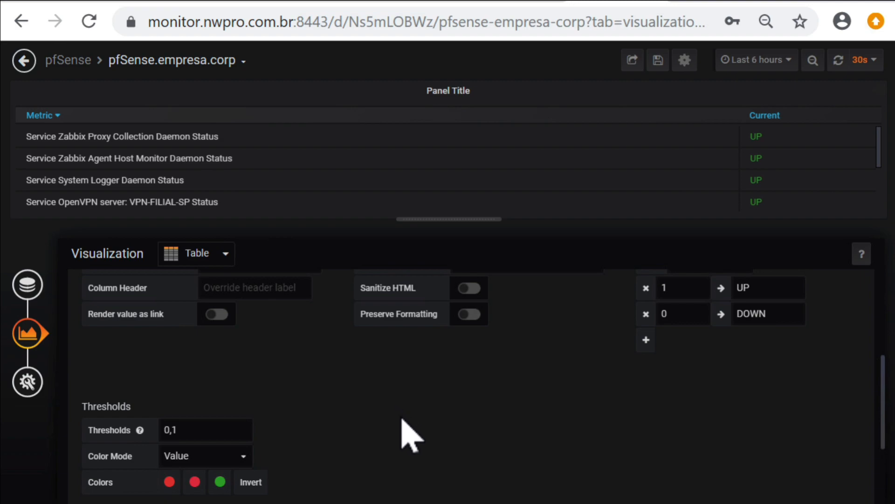
pyautogui.scroll(-2, 409, 434)
pyautogui.scroll(-1, 411, 436)
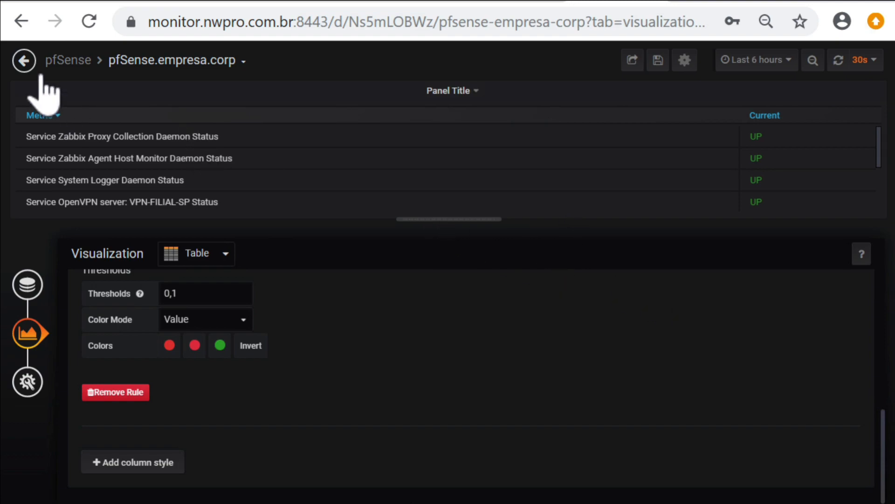
pyautogui.click(24, 61)
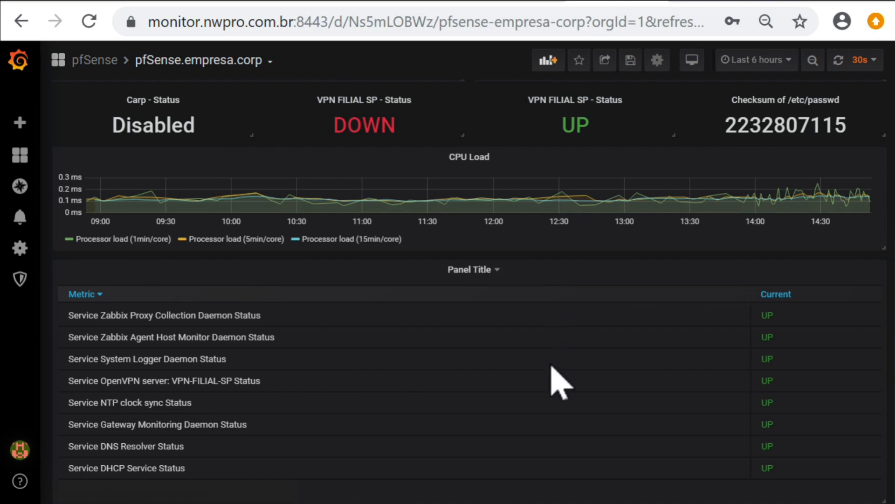
# Step: Retitle the duplicate VPN FILIAL SP - Status panel beside the checksum panel as Link VIVO - Status and return to the dashboard
pyautogui.scroll(5, 560, 384)
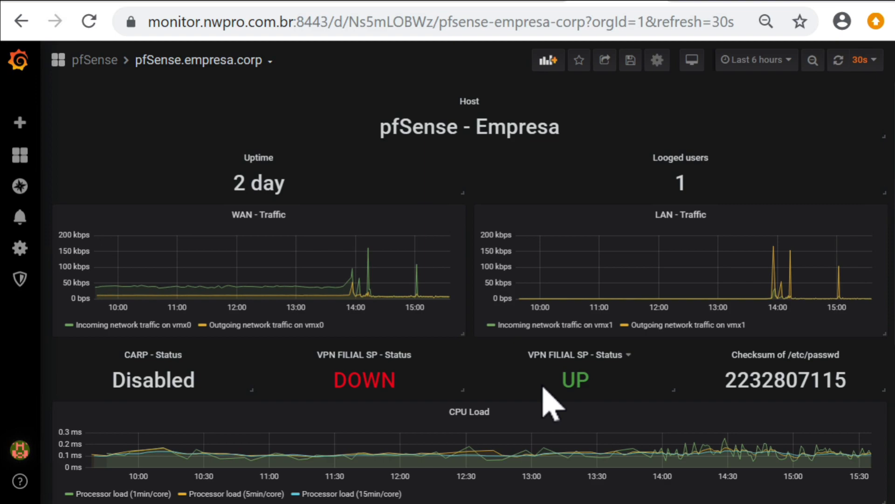
pyautogui.click(606, 360)
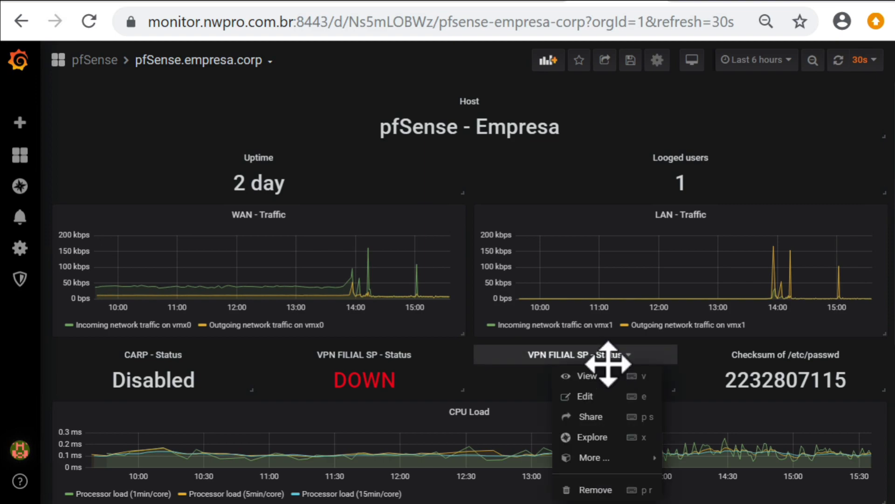
pyautogui.click(587, 396)
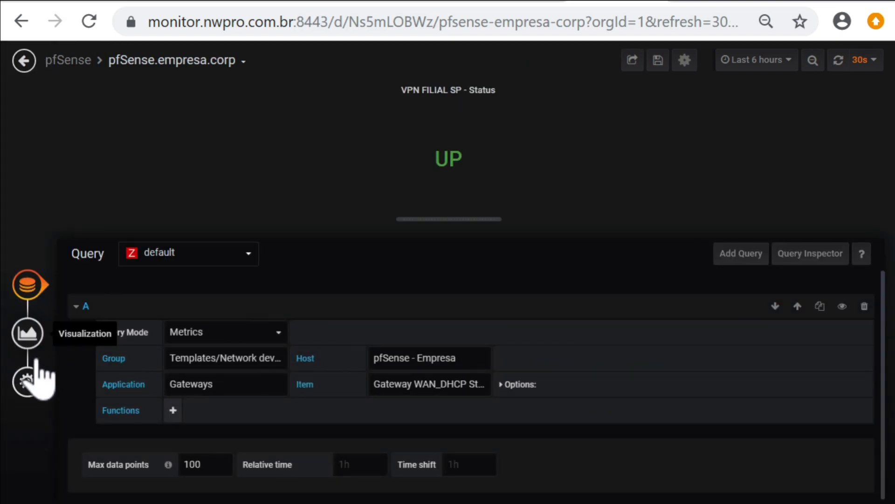
pyautogui.click(33, 384)
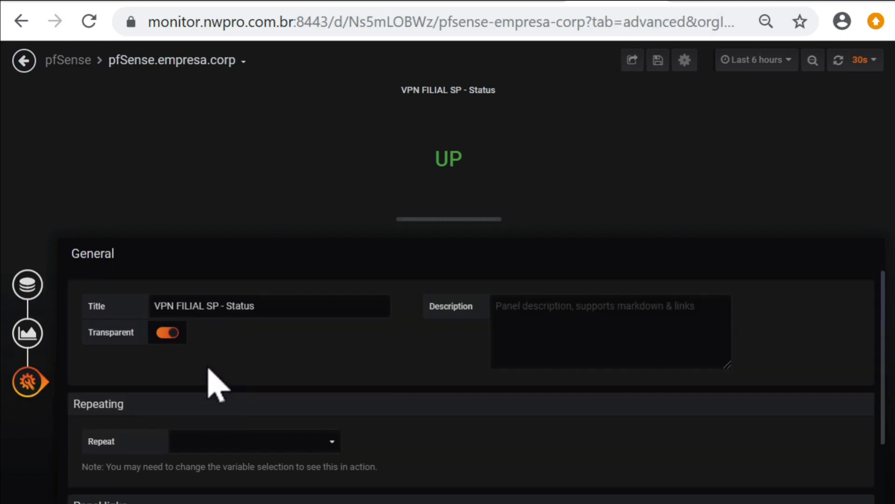
pyautogui.tripleClick(284, 308)
pyautogui.write('Link VIVO')
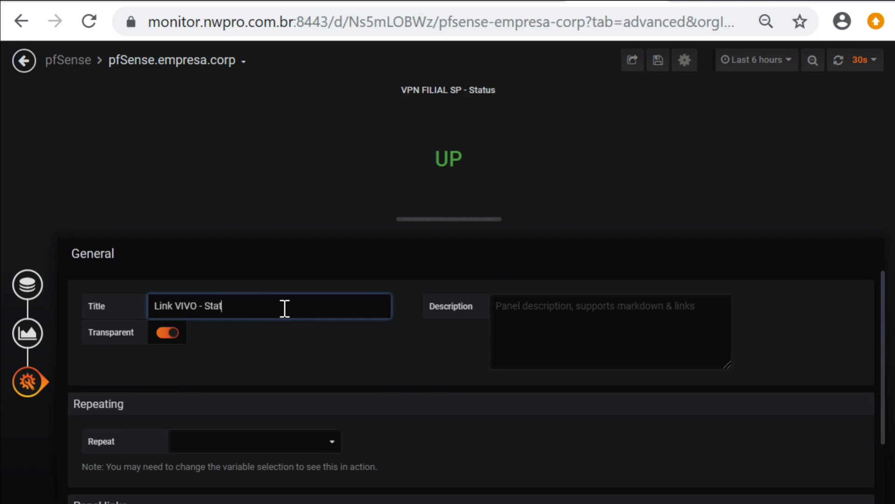
pyautogui.click(275, 272)
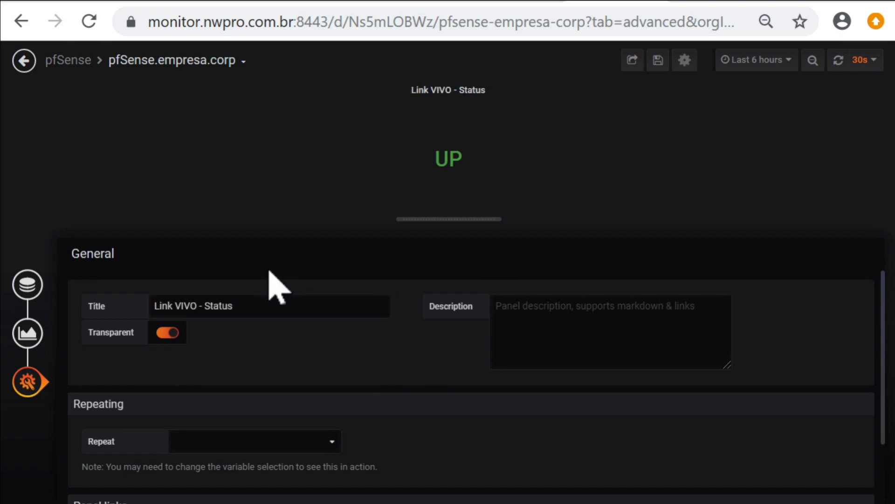
pyautogui.click(24, 61)
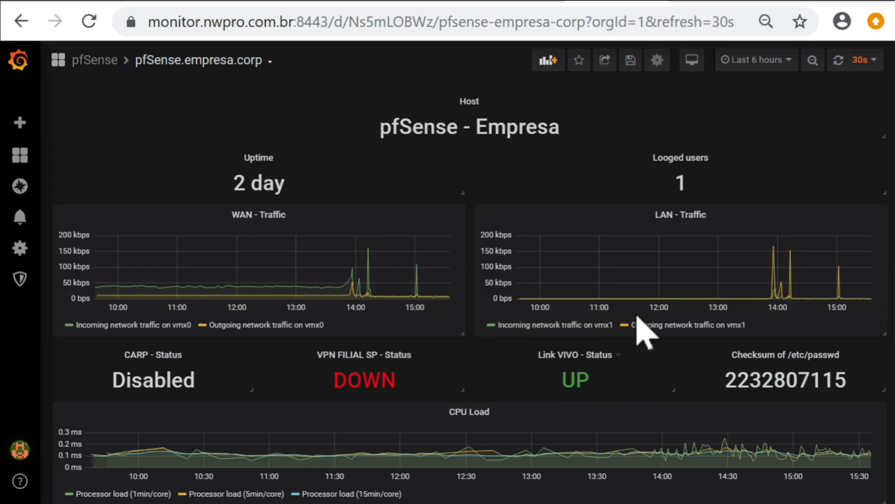
# Step: Correct the Looged users panel's title to Logged in users and return to the dashboard
pyautogui.click(682, 158)
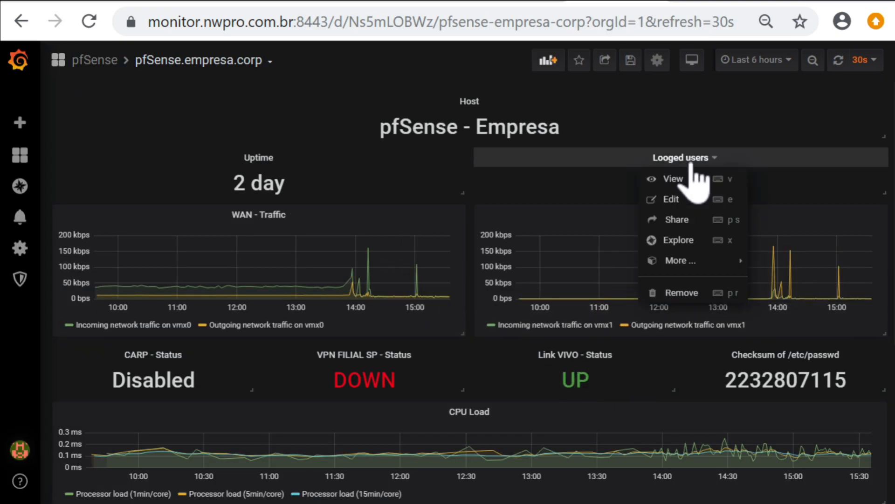
pyautogui.click(671, 201)
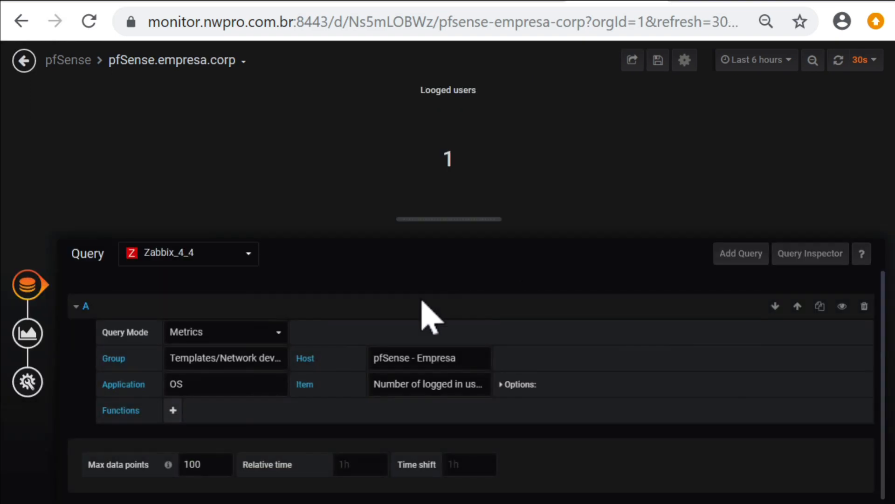
pyautogui.click(27, 386)
pyautogui.click(186, 312)
pyautogui.hotkey('shift', 'Left')
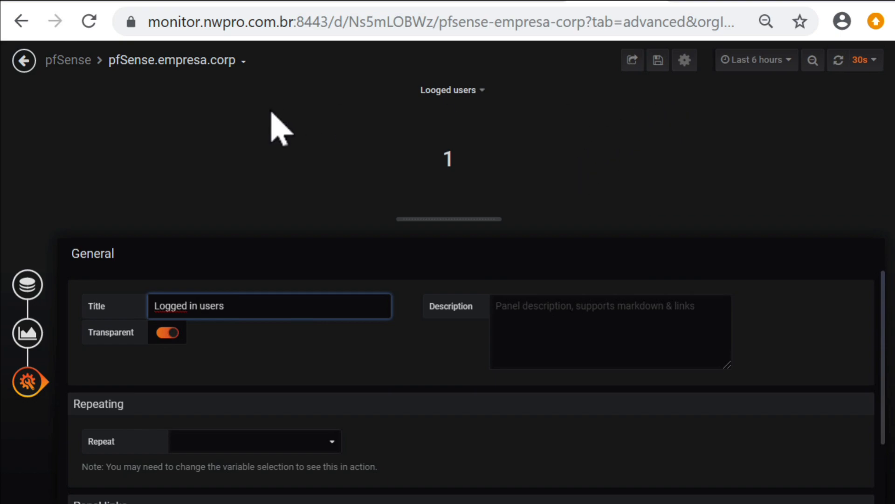
pyautogui.click(24, 60)
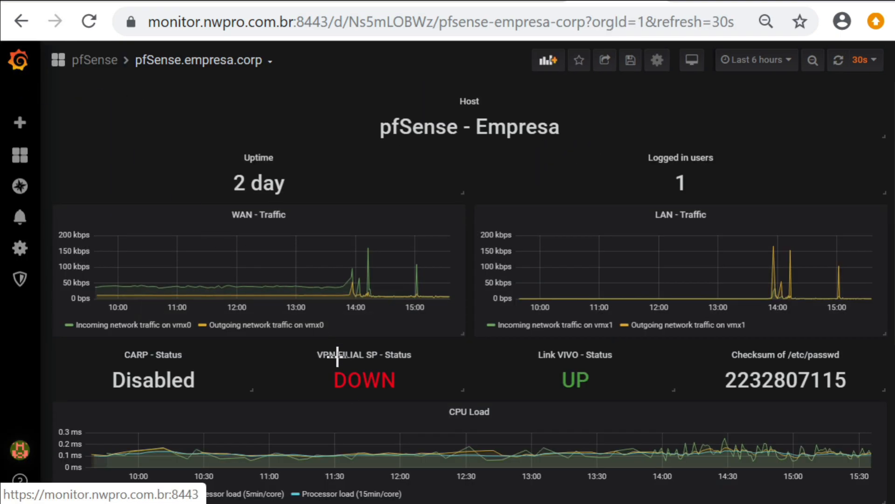
# Step: Save the dashboard changes without a note and look over all its panels
pyautogui.click(631, 61)
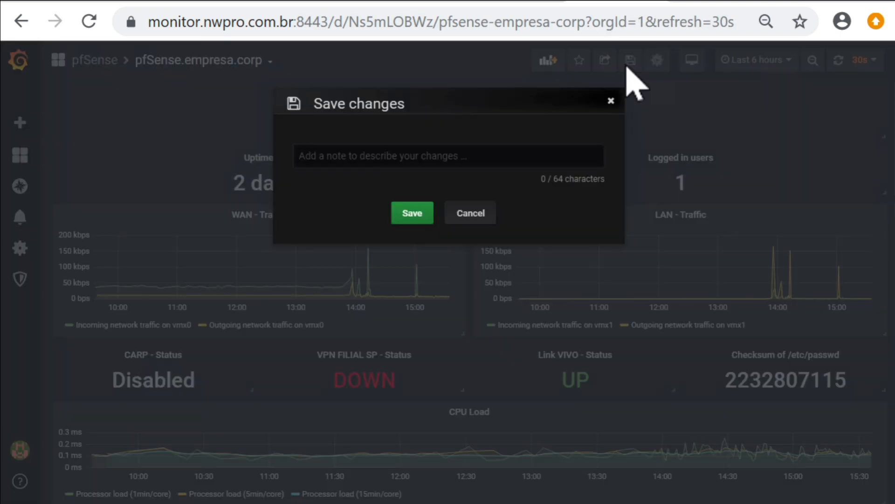
pyautogui.click(416, 213)
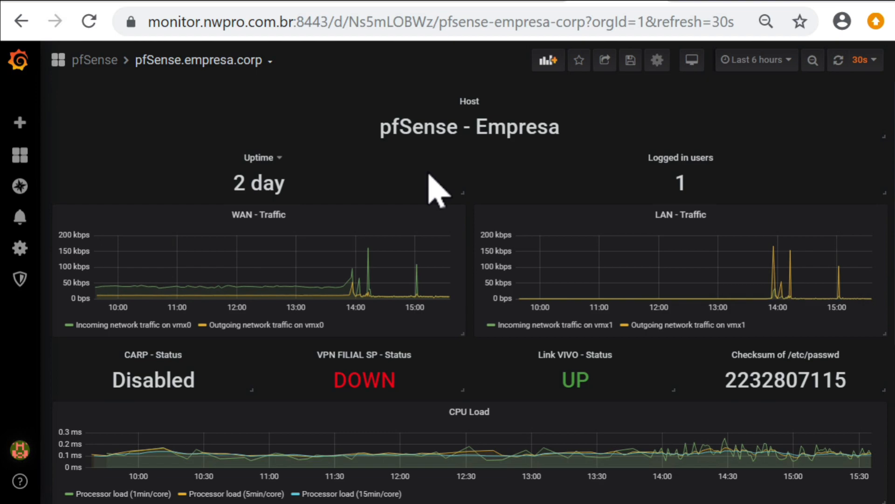
pyautogui.scroll(-5, 438, 198)
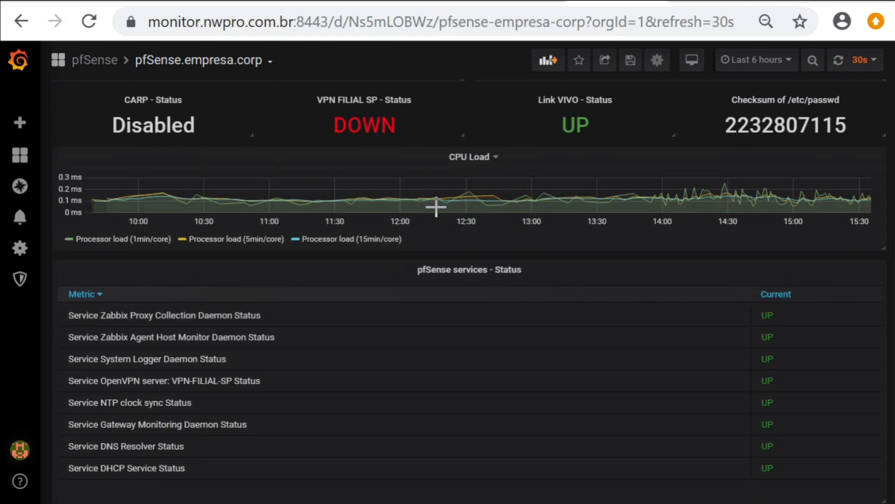
pyautogui.scroll(5, 436, 206)
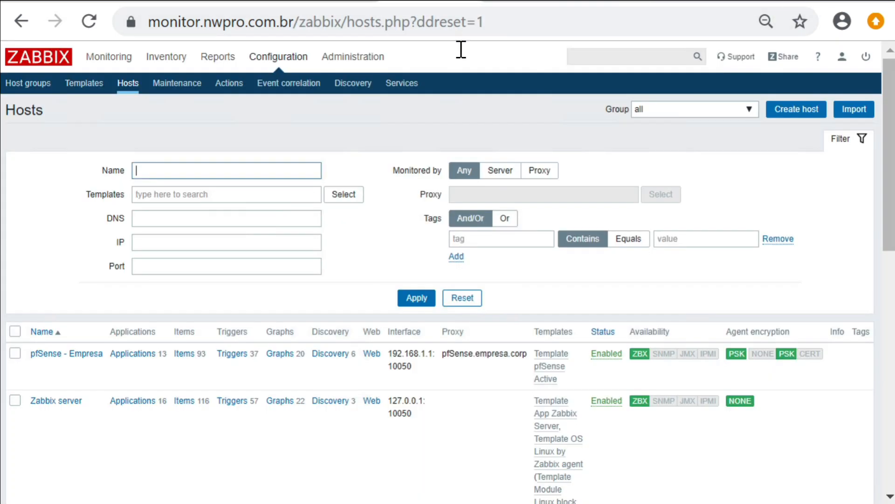
# Step: Examine the latest data of host pfSense - Empresa in Zabbix, from the CARP to the System items, and switch back to the Grafana dashboard
pyautogui.click(128, 60)
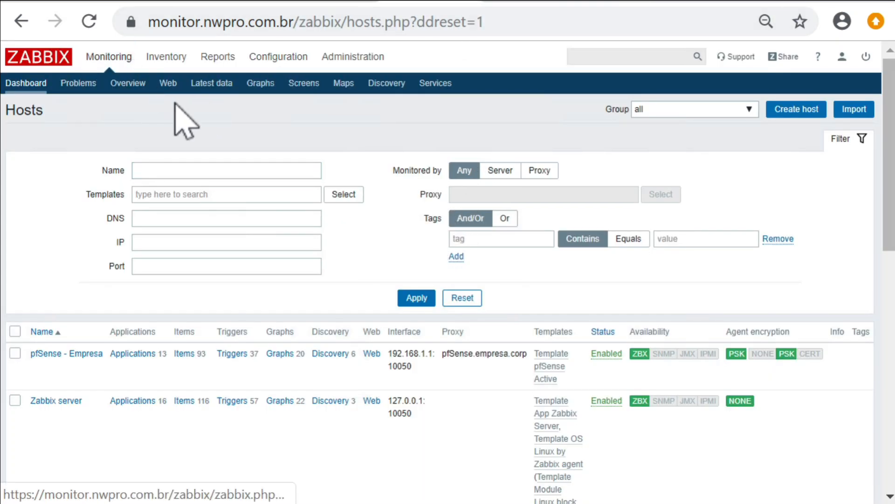
pyautogui.click(211, 84)
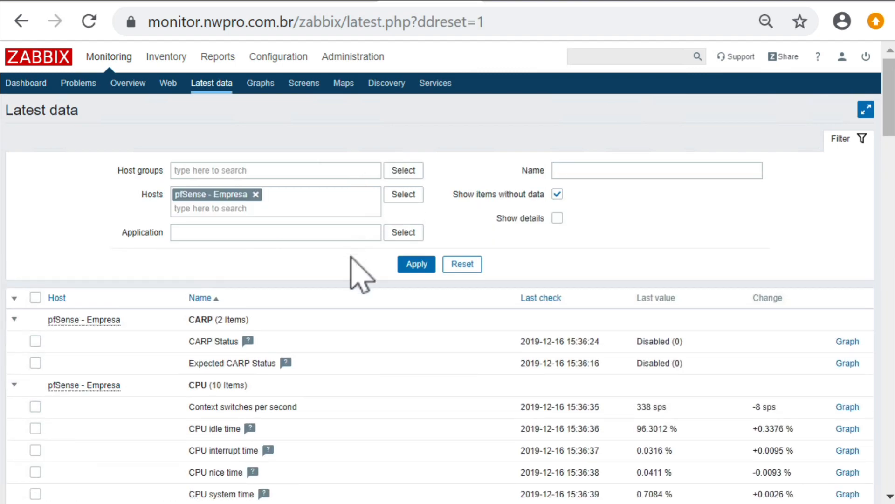
pyautogui.scroll(-7, 366, 280)
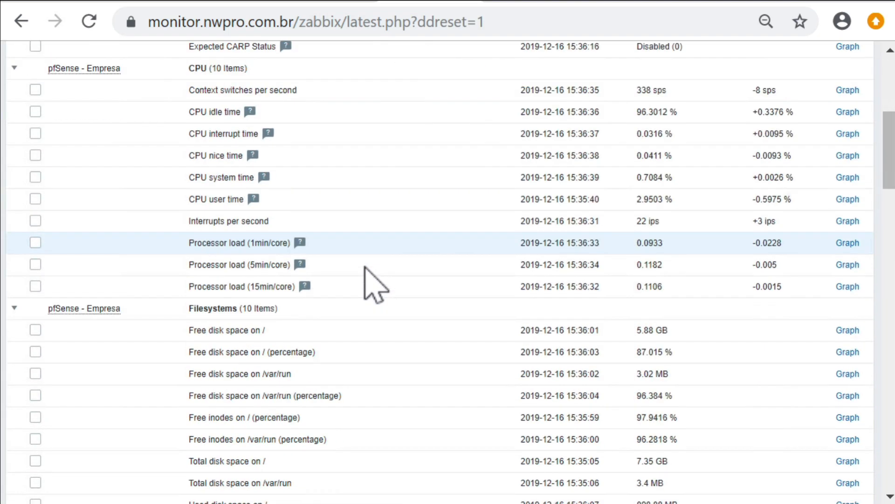
pyautogui.scroll(-11, 365, 268)
pyautogui.scroll(-9, 375, 285)
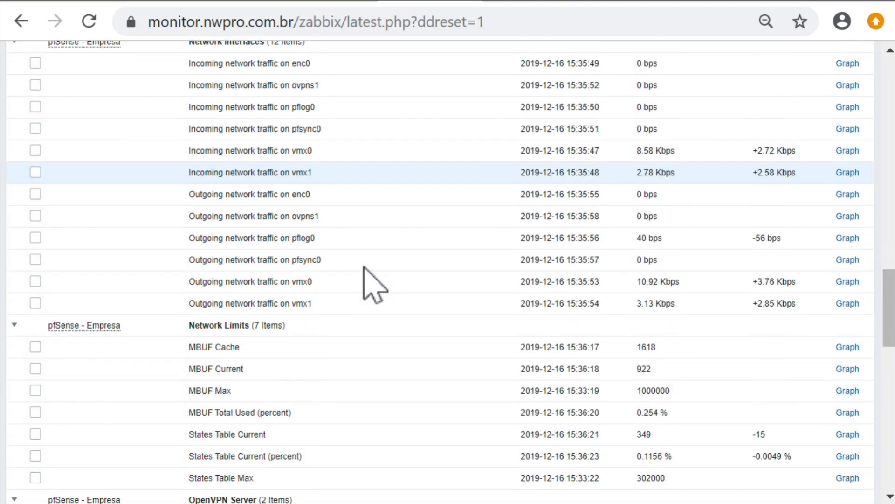
pyautogui.scroll(-9, 376, 285)
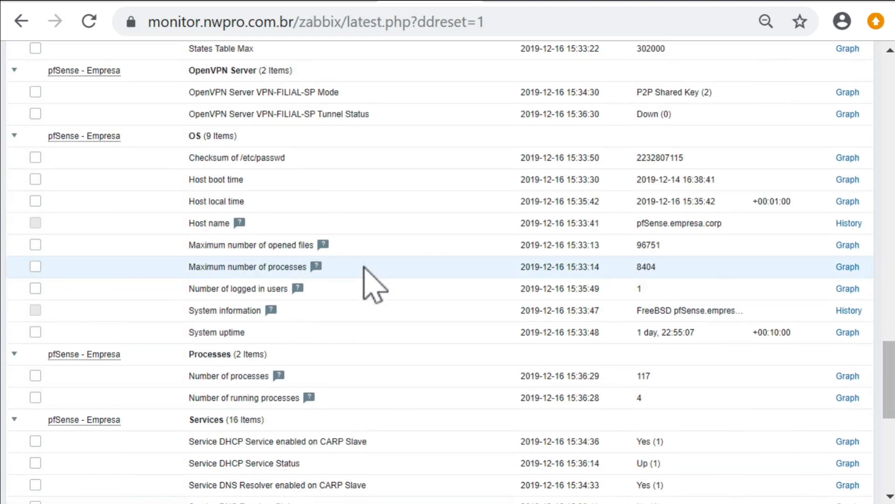
pyautogui.scroll(-9, 376, 285)
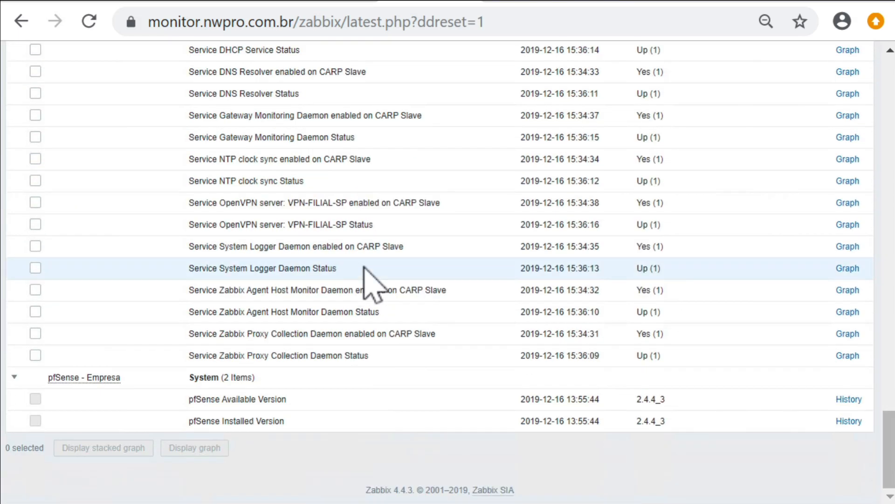
pyautogui.scroll(20, 364, 267)
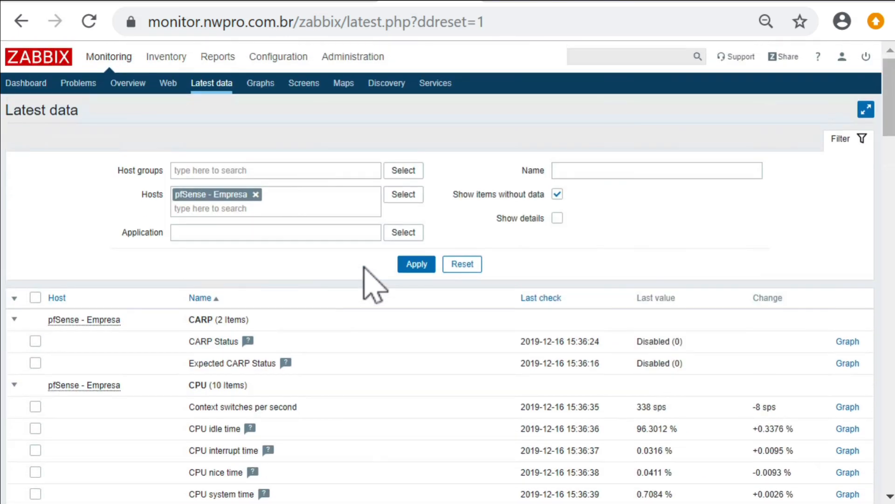
pyautogui.click(606, 1)
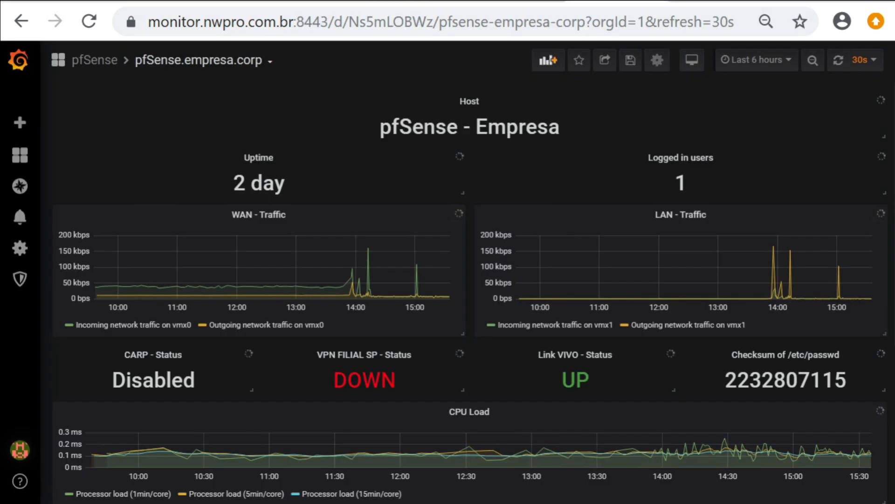